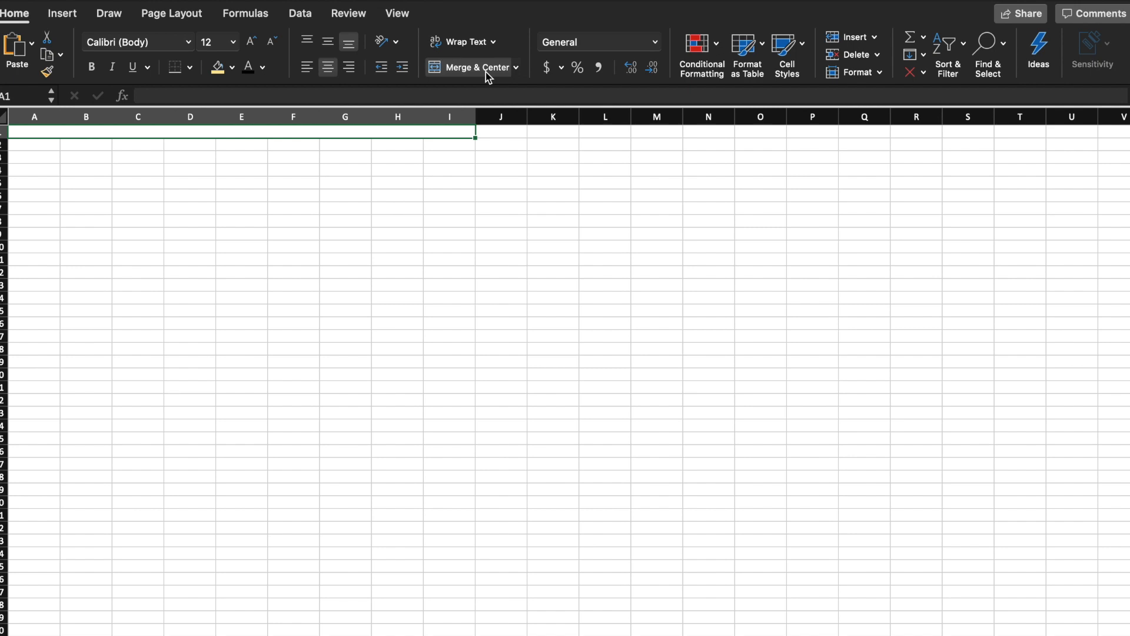
Step: Title the merged cell across A1:I1 with the budget owner's first name in possessive form followed by "ZERO BUDGET"
type("NATHALY'S BUDGET")
left_click(486, 75)
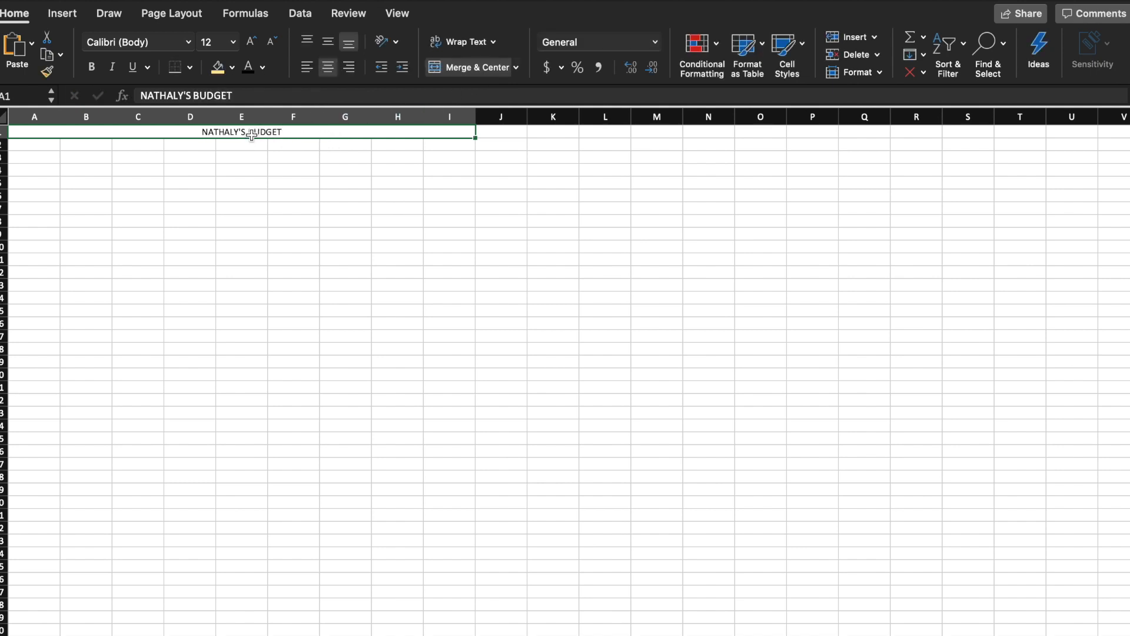
left_click(195, 95)
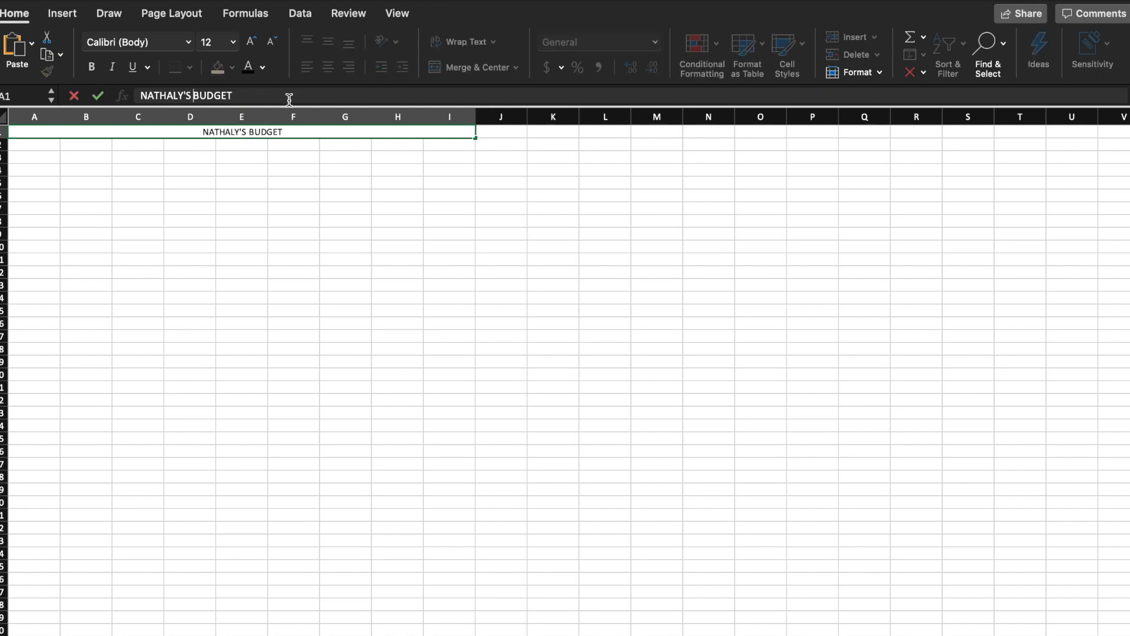
type("ZERO")
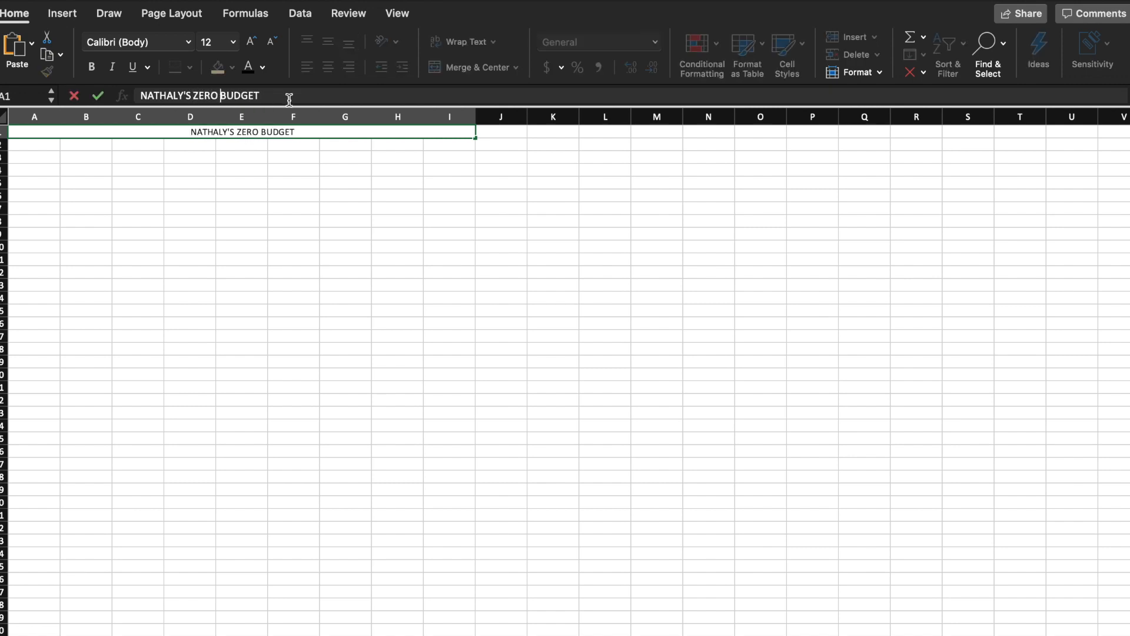
left_click(293, 144)
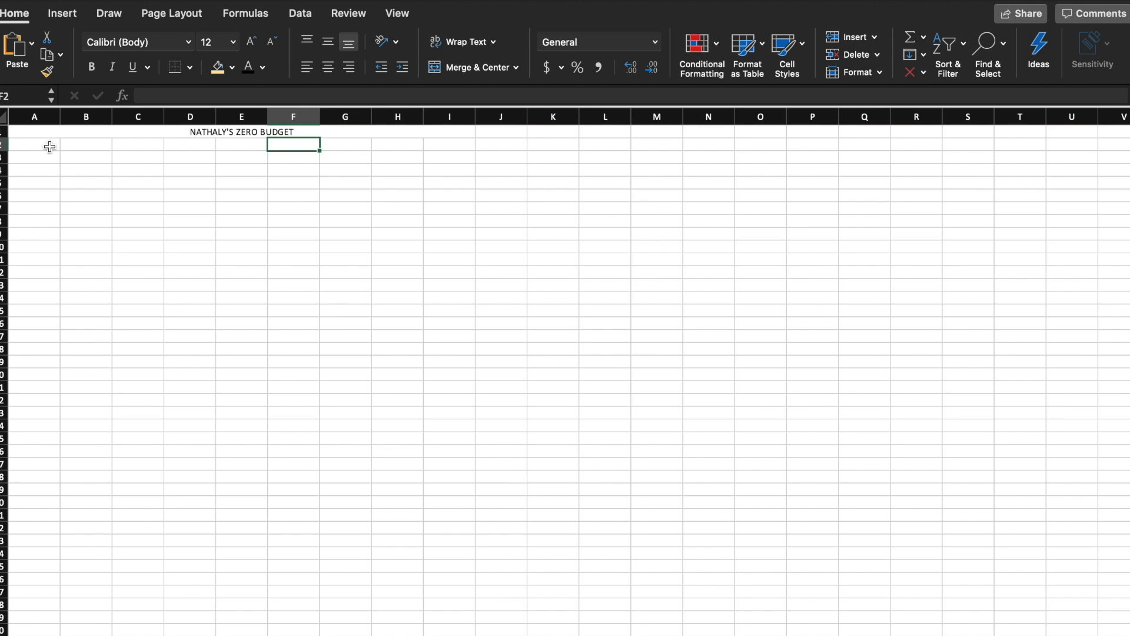
Step: Merge and center A2:I2 and enter the subtitle "PAYCHEQUE FROM DEC 1 - DEC 25"
left_click_drag(50, 147, 458, 146)
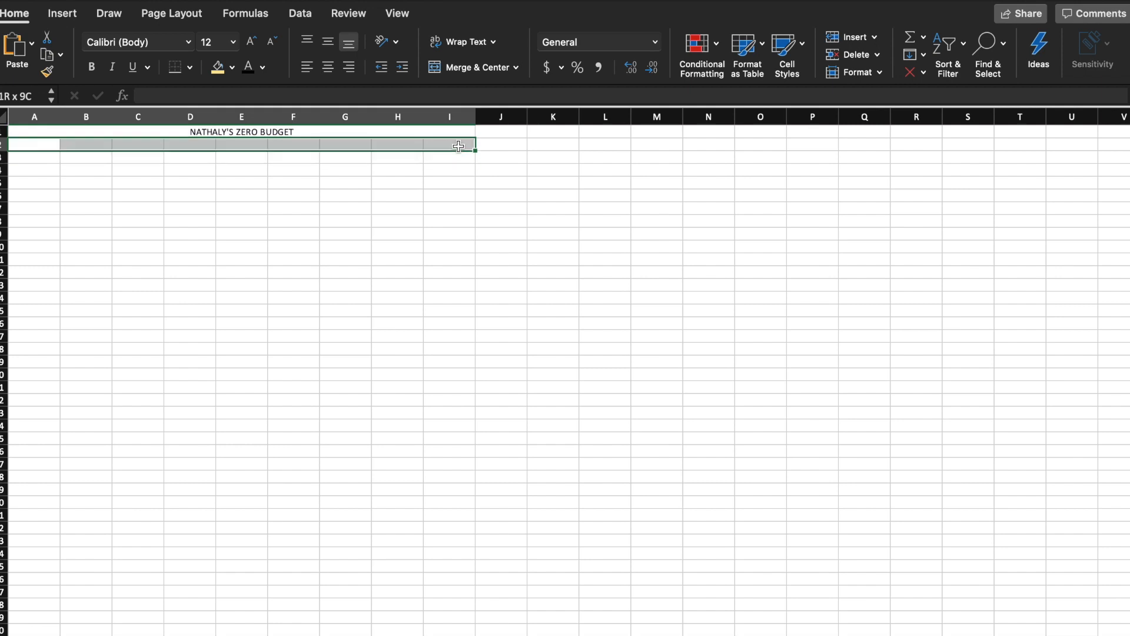
left_click(453, 68)
type("PAYCHEQUE")
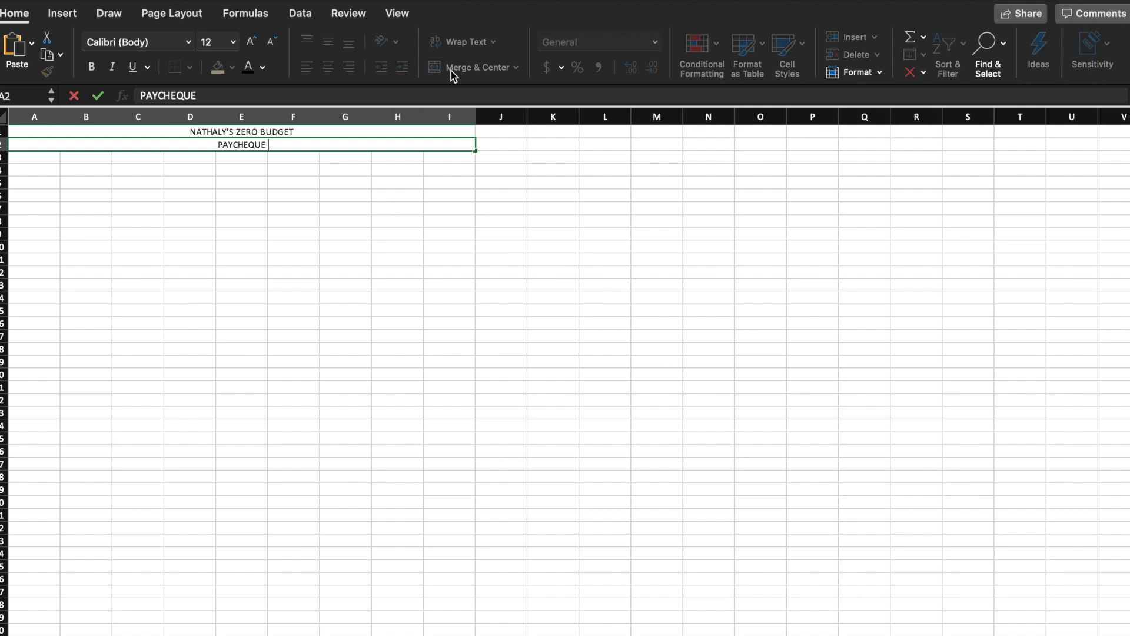
type(" FROM D")
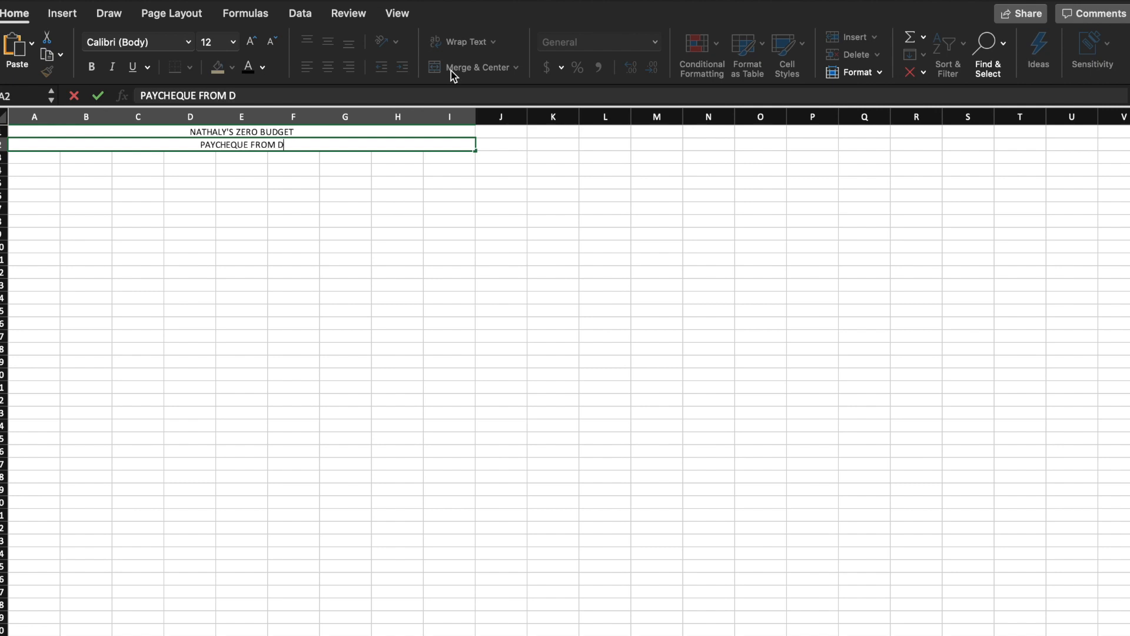
type("EC 1 - DEC 25")
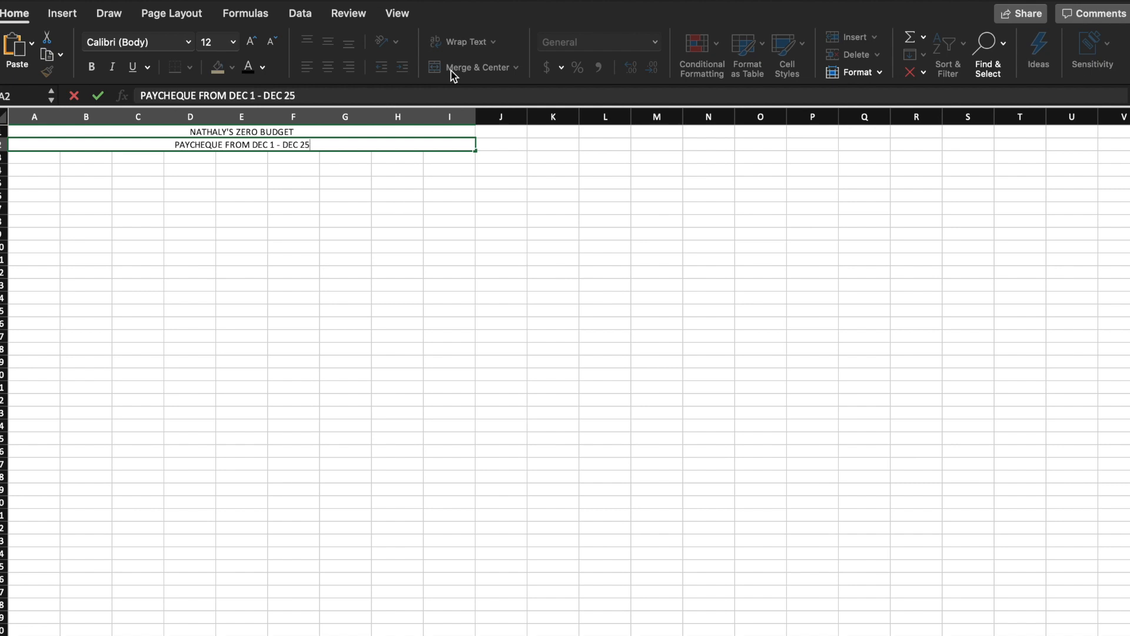
left_click(291, 158)
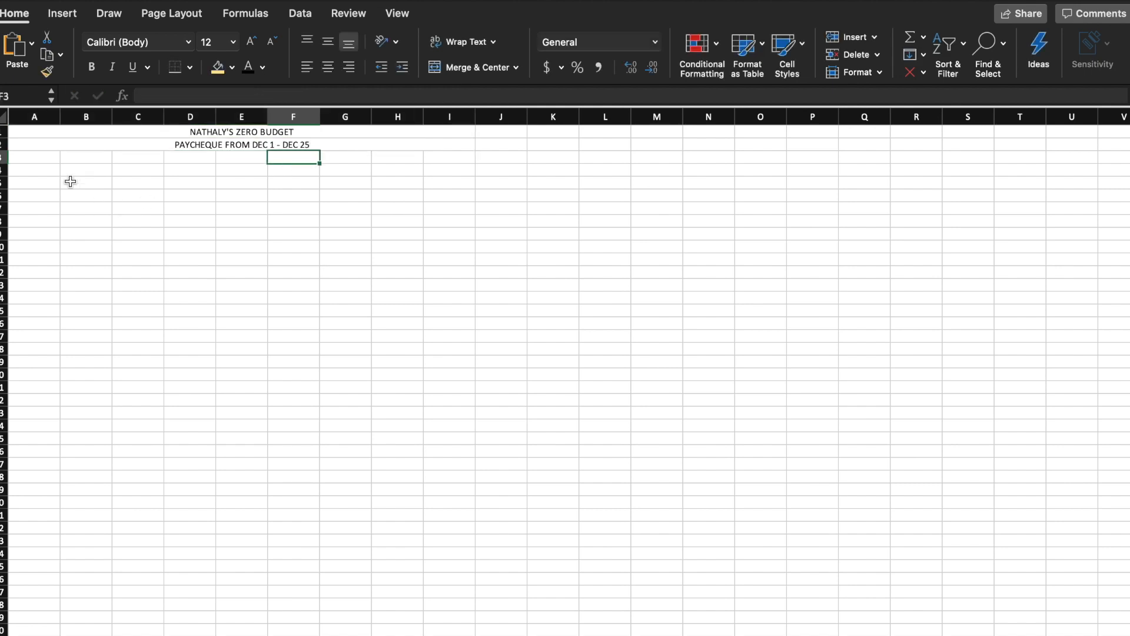
Step: Enter the heading INCOME in A4 and the label SOURCE in A5
left_click(39, 170)
type("INCOME")
key("Return")
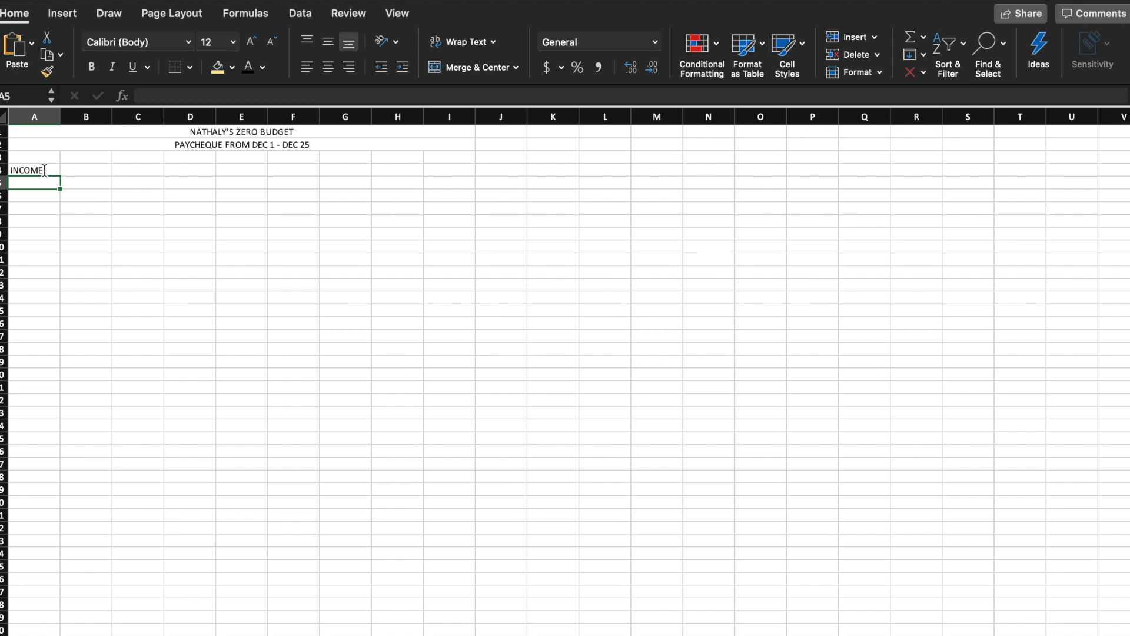
type("SOURCE")
key("Return")
Step: List the income sources PAYCHEQUE 1 in A6 and PAYCHEQUE 2 in A7
type("PAYCHEUQE")
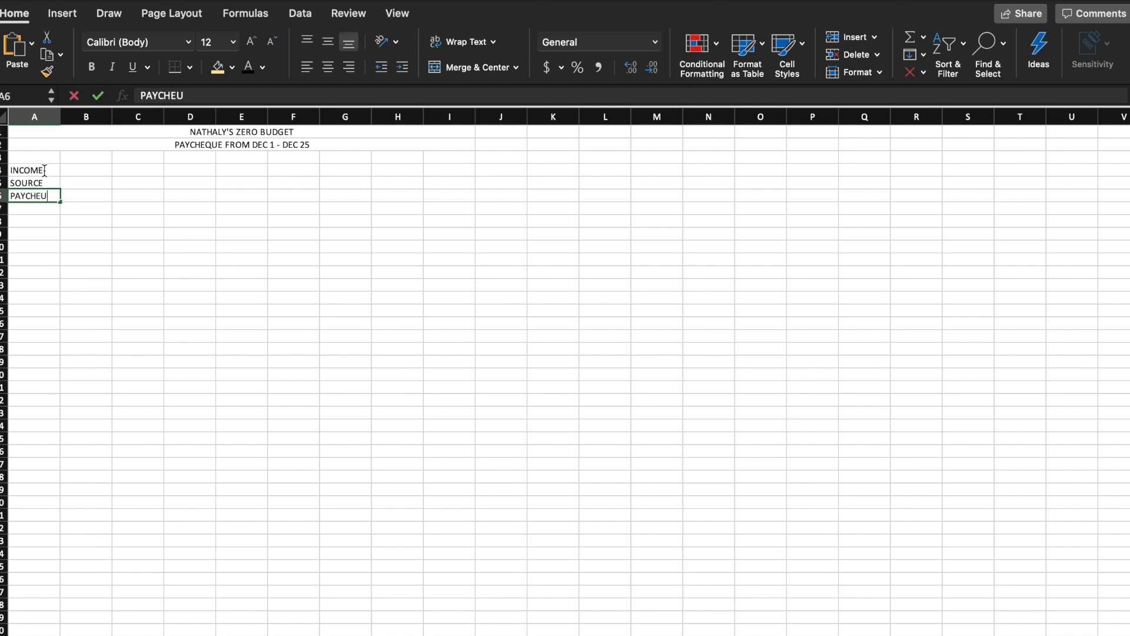
key("BackSpace")
key("BackSpace")
key("BackSpace")
type("QUE 1")
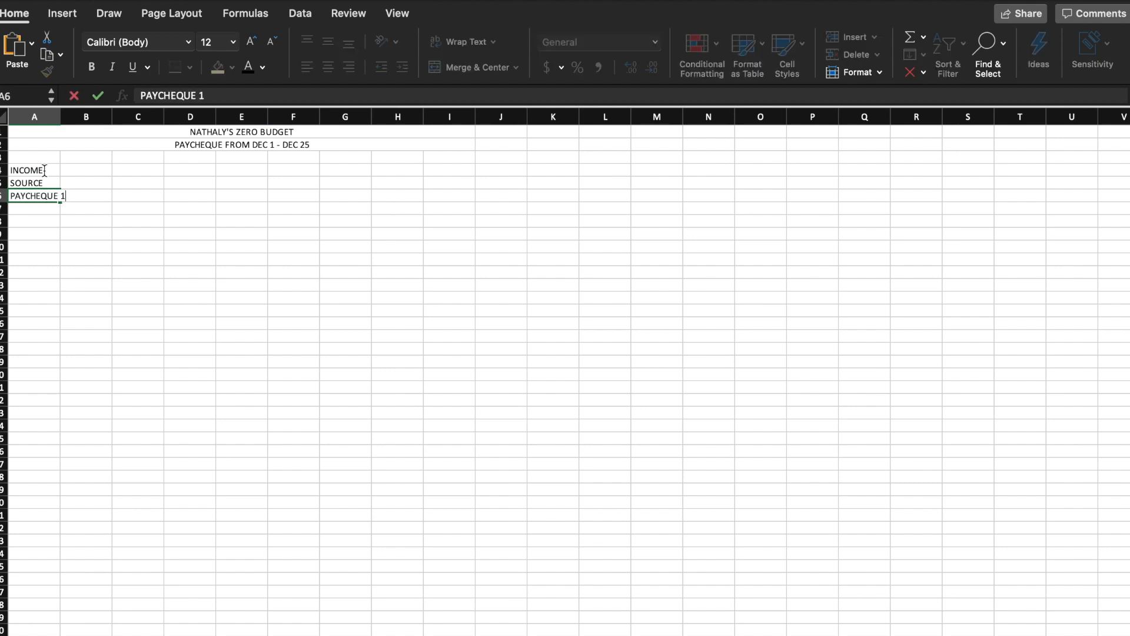
key("Return")
type("PA")
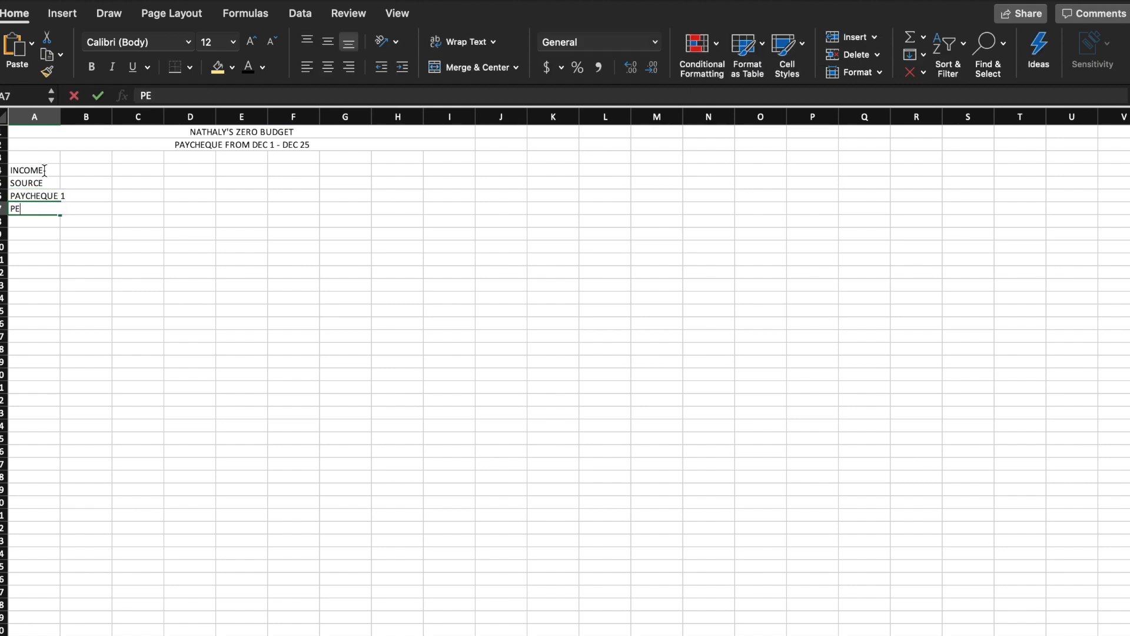
type("YCHEQUE 2")
key("Return")
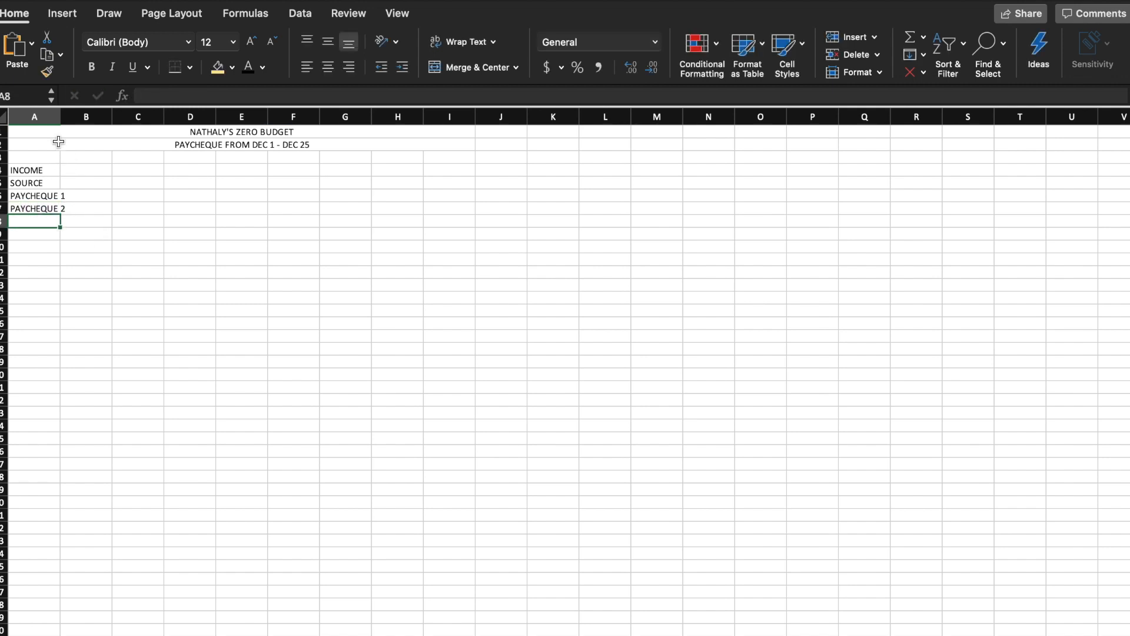
Step: Enter "FREE LANCER JOB/ SIDE HUSTLE" in A8 and widen column A to fit the full text
left_click_drag(60, 117, 69, 118)
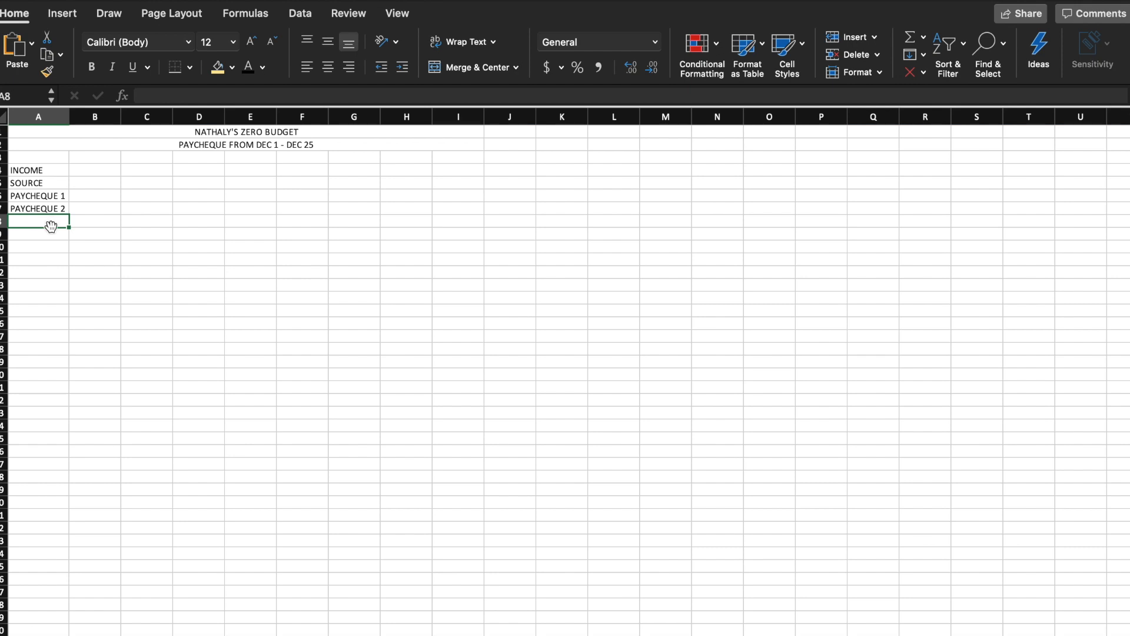
type("FREE LANCER JOB/ SIDE HUSTLE")
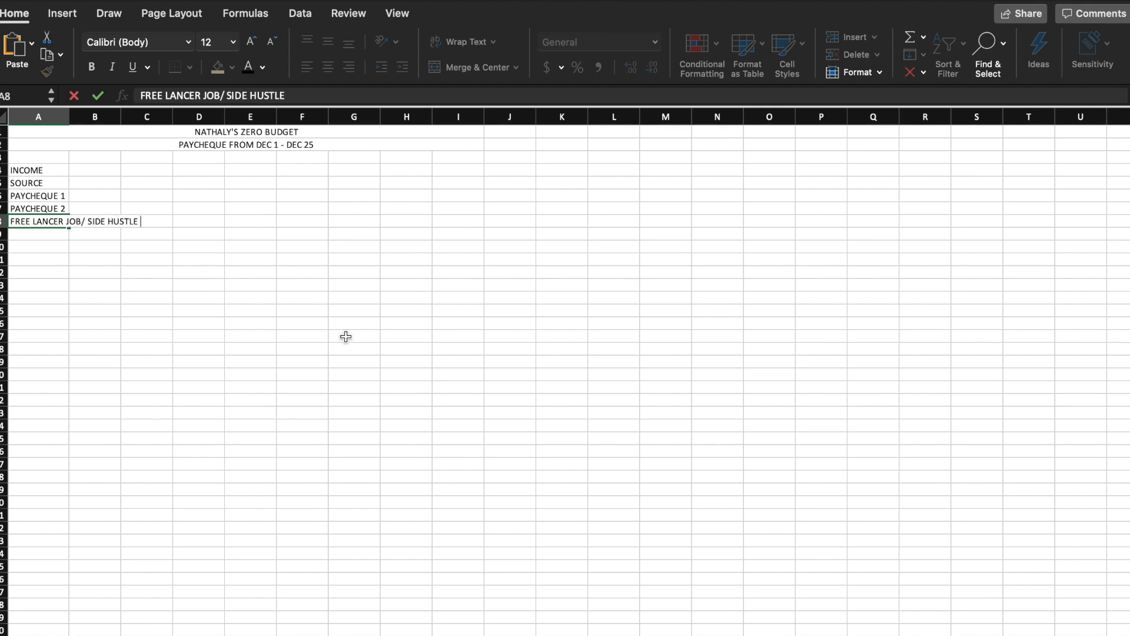
left_click(66, 116)
left_click_drag(69, 114, 146, 114)
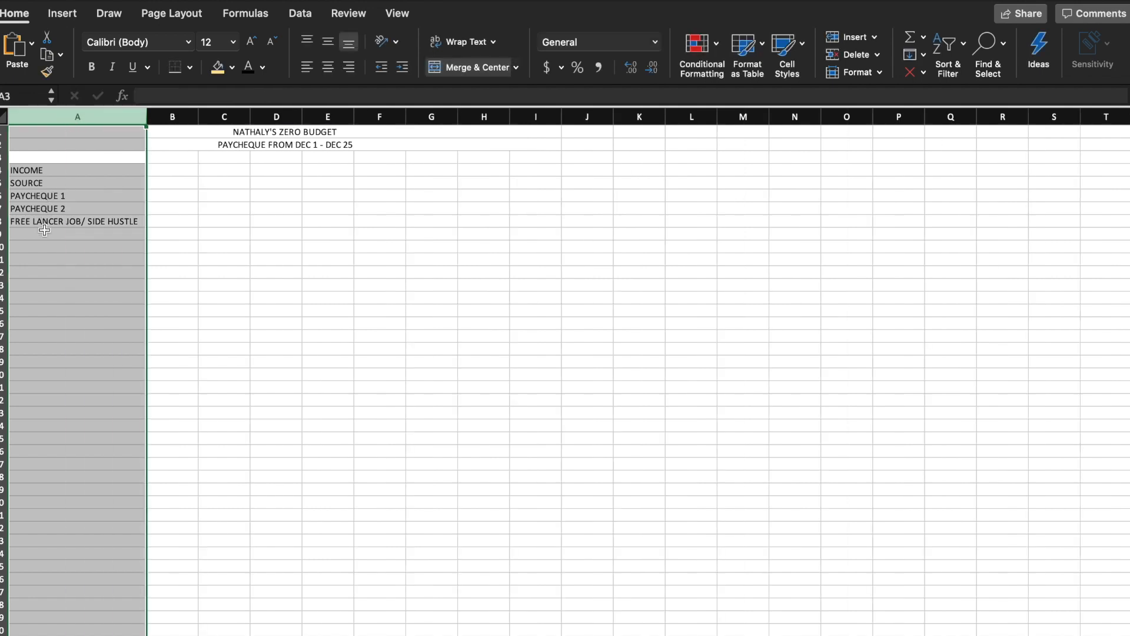
Step: Enter EXTRA INCOME, E-TRANSFERS, GIFTS and TOTAL in cells A9 to A12
left_click(44, 230)
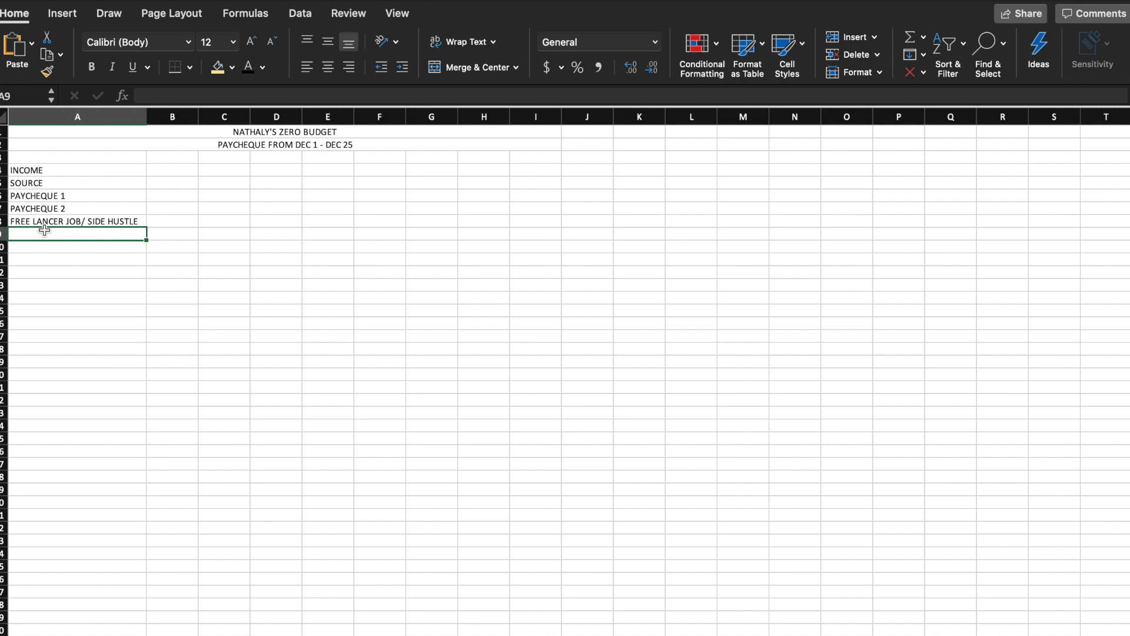
type("EXTRA INCOME")
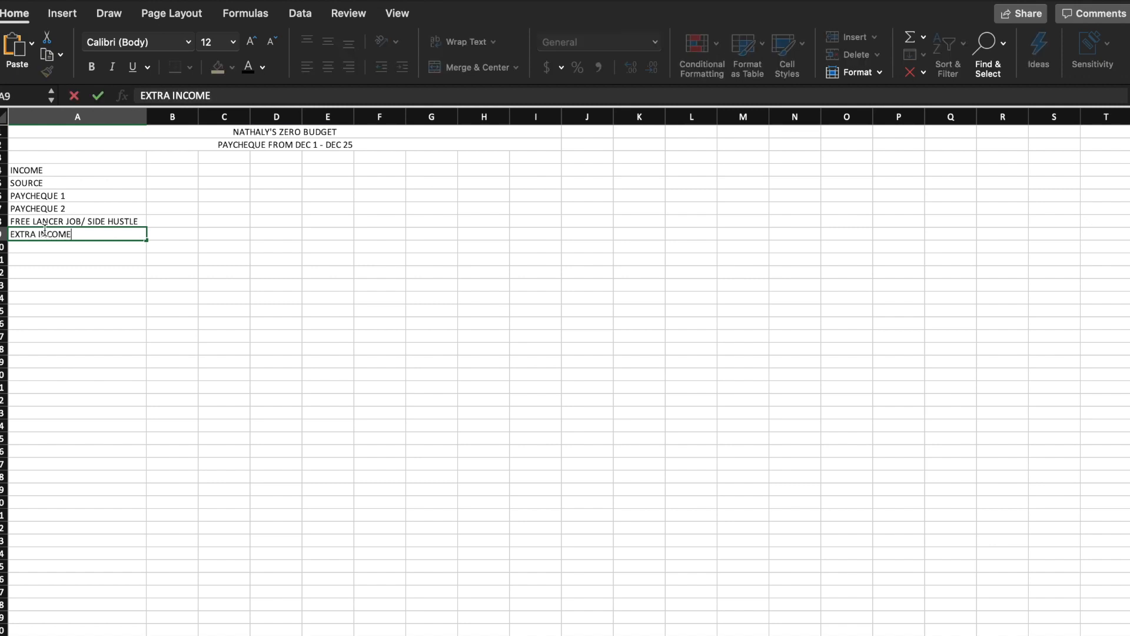
key("Return")
key("Return")
key("Up")
type("E-TRANSFERS")
key("Return")
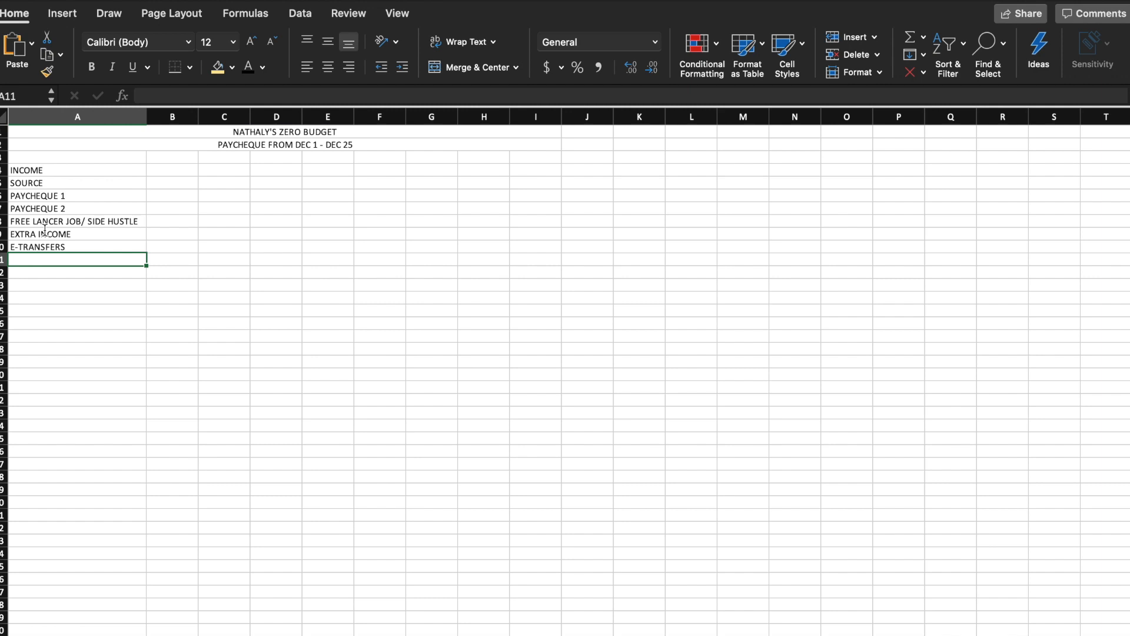
type("GIFTS")
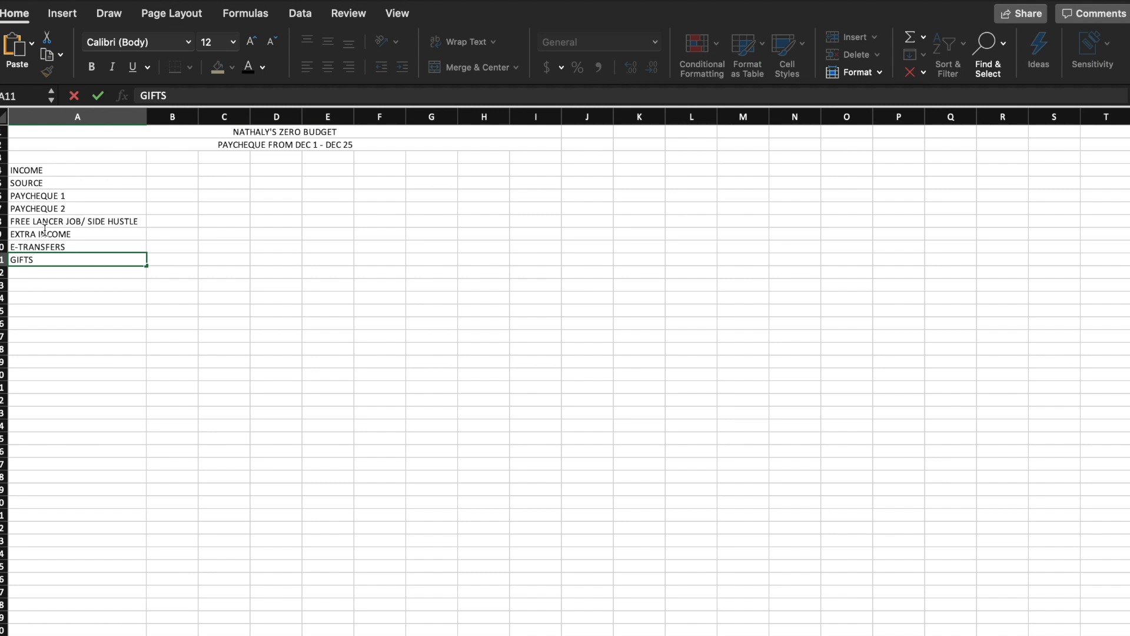
key("Return")
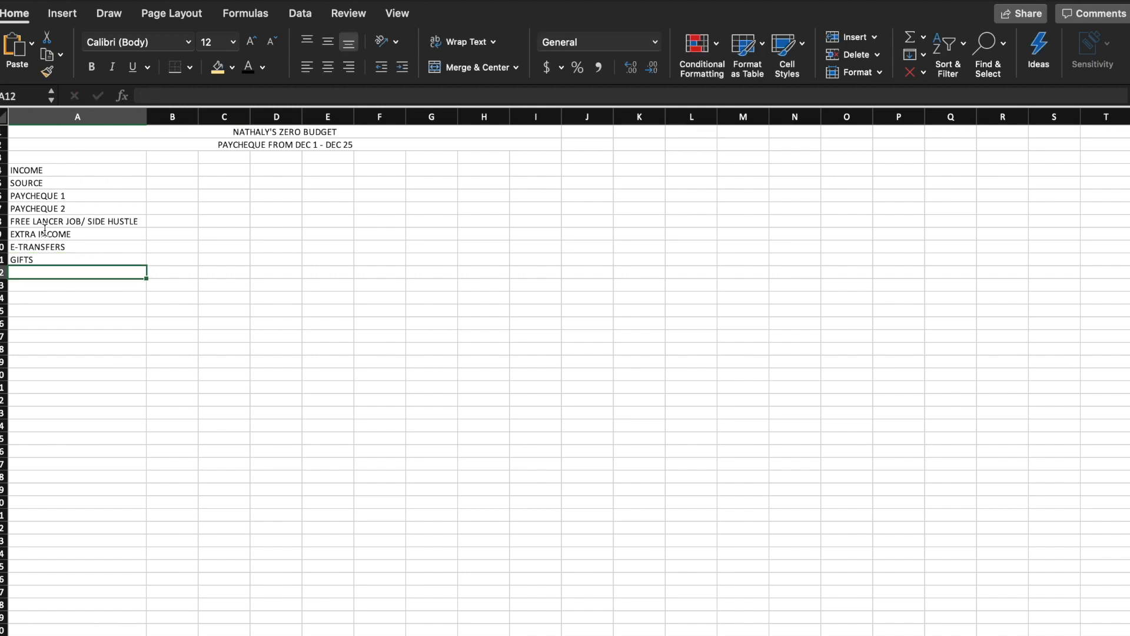
type("TOTAL")
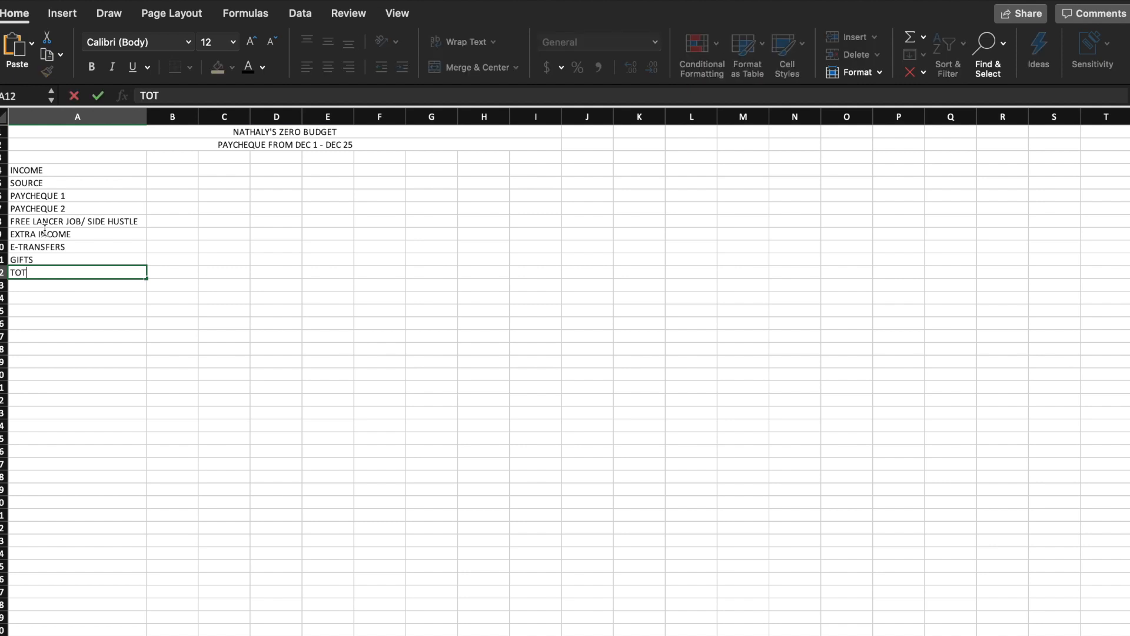
left_click(180, 184)
type("DATE")
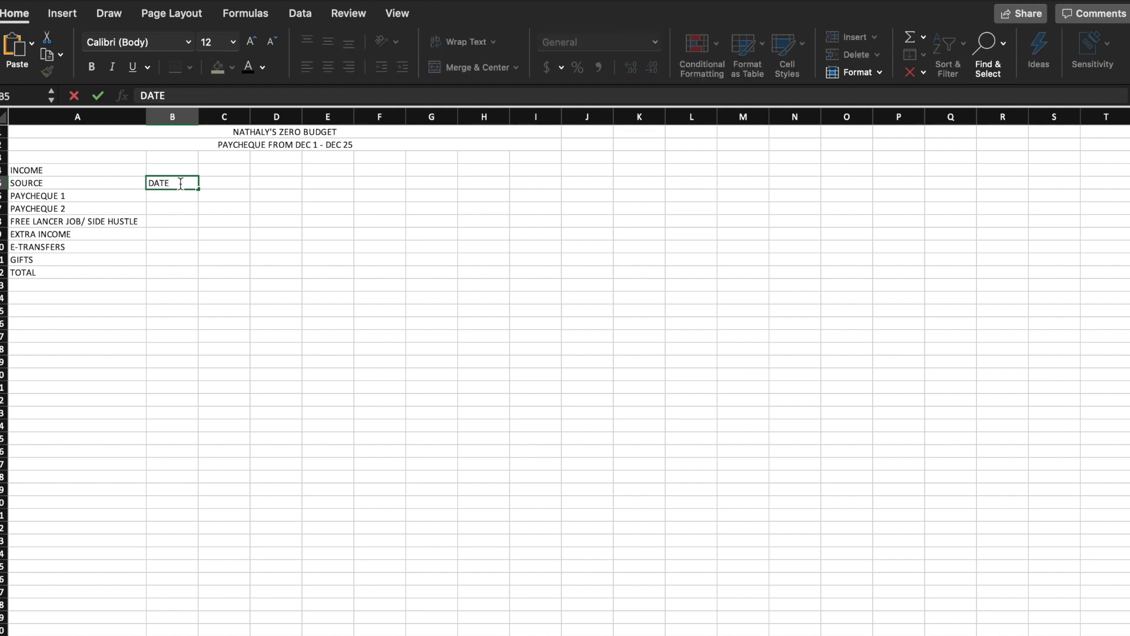
key("BackSpace")
key("BackSpace")
key("BackSpace")
key("BackSpace")
type("E")
key("BackSpace")
Step: Enter the column headings PLANNED, ACTUAL and DIFFERENCE in B5, C5 and D5
type("PAYMEN")
key("BackSpace")
key("BackSpace")
key("BackSpace")
key("BackSpace")
type("L")
key("BackSpace")
key("BackSpace")
type("LANNED")
key("Tab")
type("ACTUAL")
key("Tab")
type("DIFFERENCE")
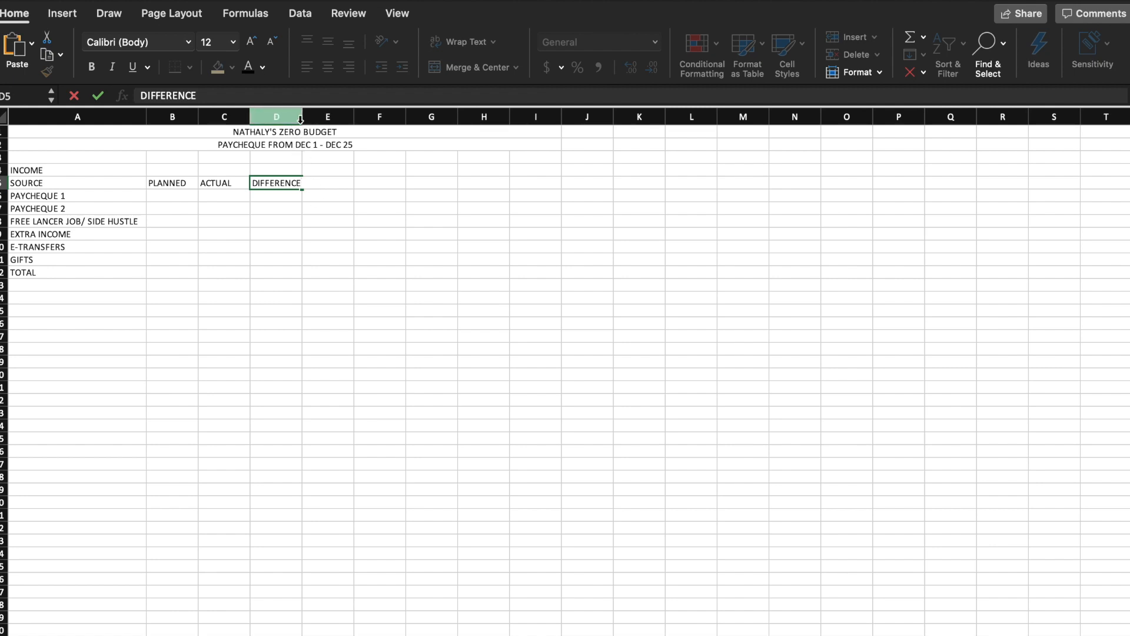
left_click(307, 210)
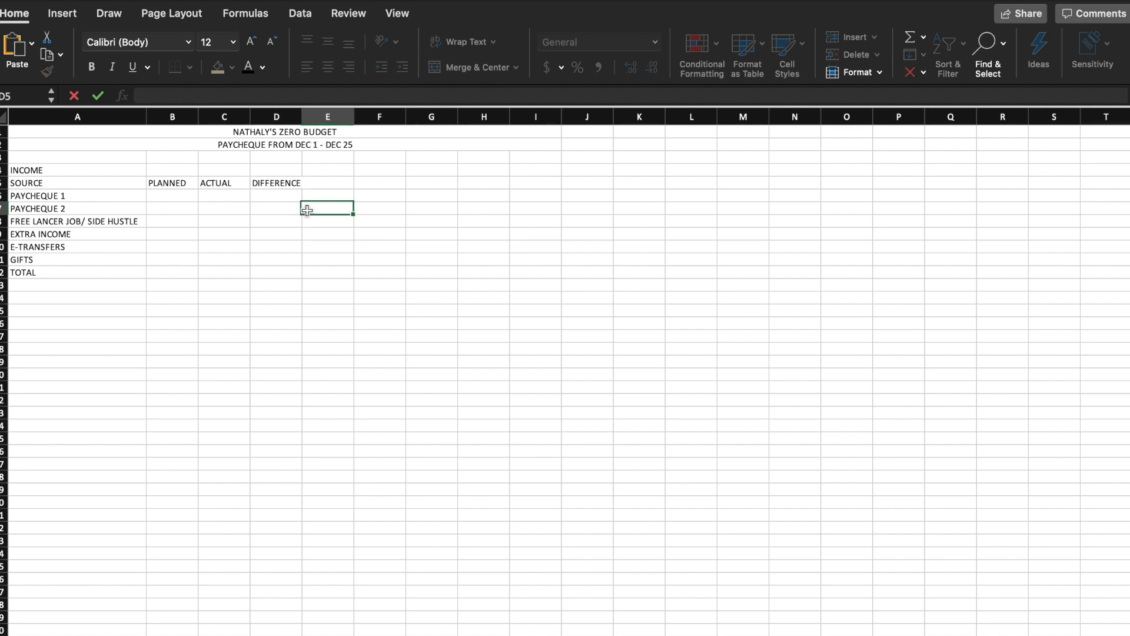
left_click(301, 122)
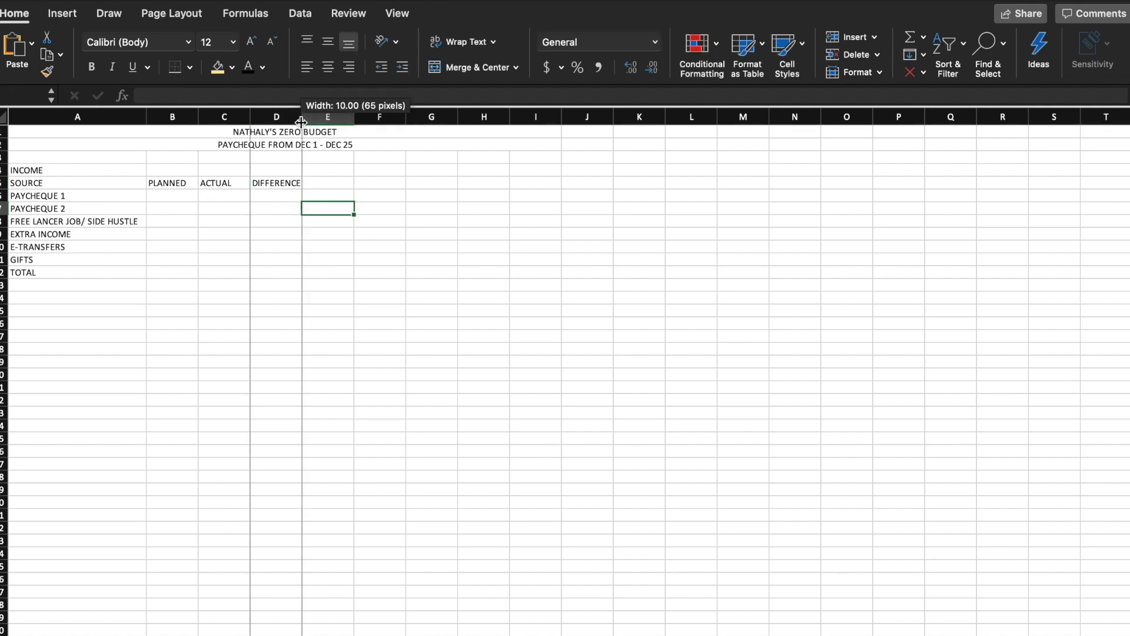
Step: Merge and center the INCOME heading across A4:D4 and fill it with light gold
left_click_drag(44, 171, 272, 169)
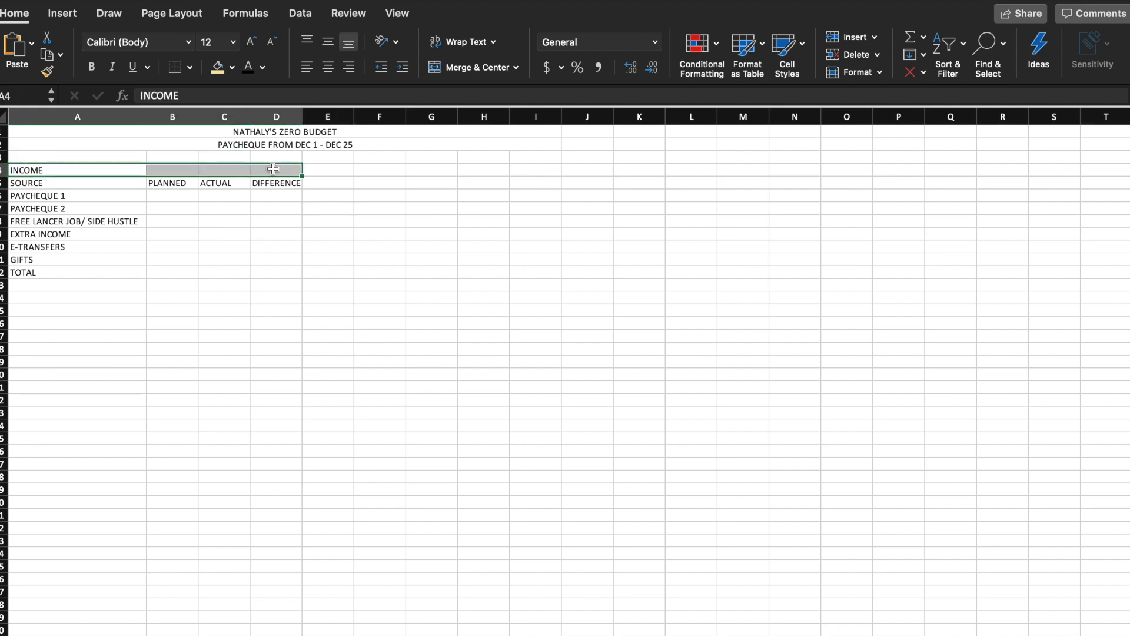
left_click(459, 68)
left_click(217, 67)
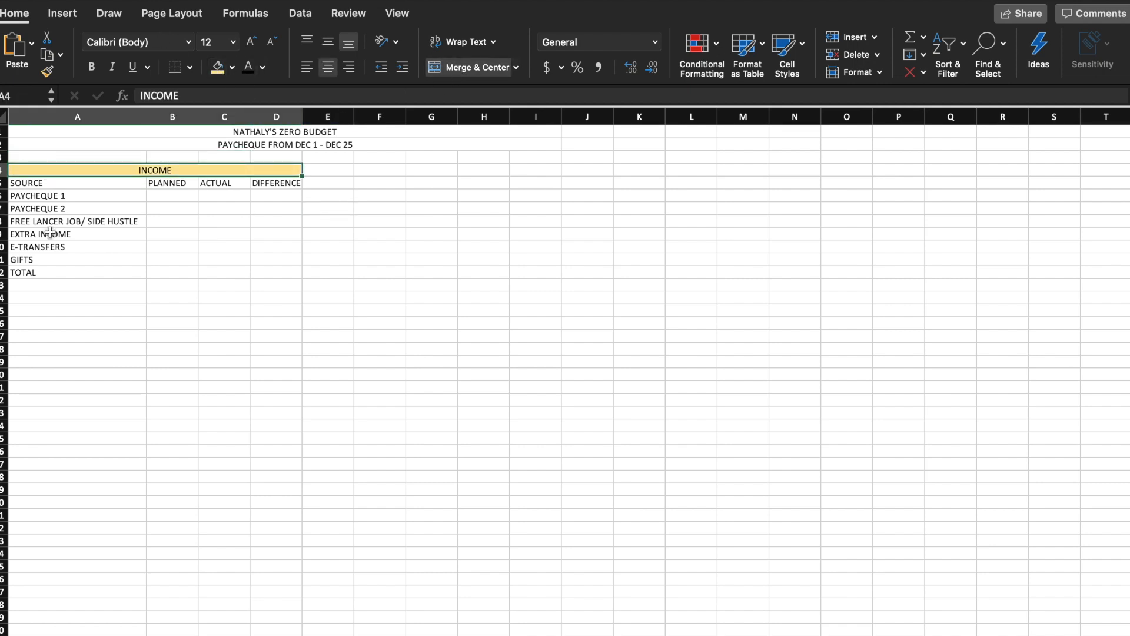
left_click(87, 195)
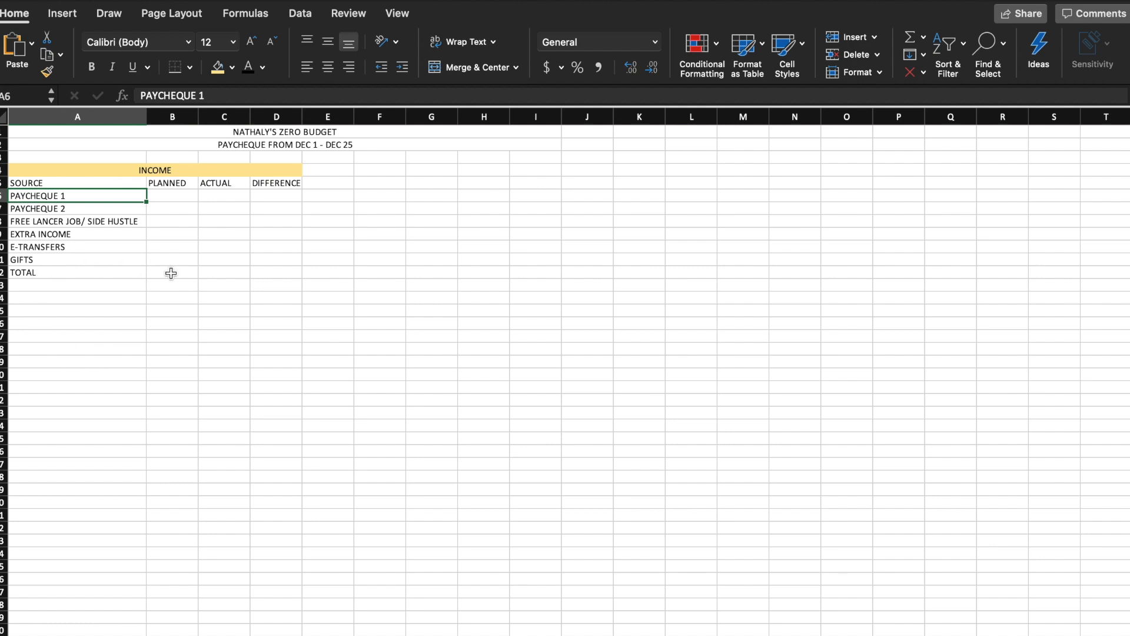
Step: Apply All Borders to the whole income table, A4:D12
left_click_drag(293, 270, 187, 272)
left_click(70, 159)
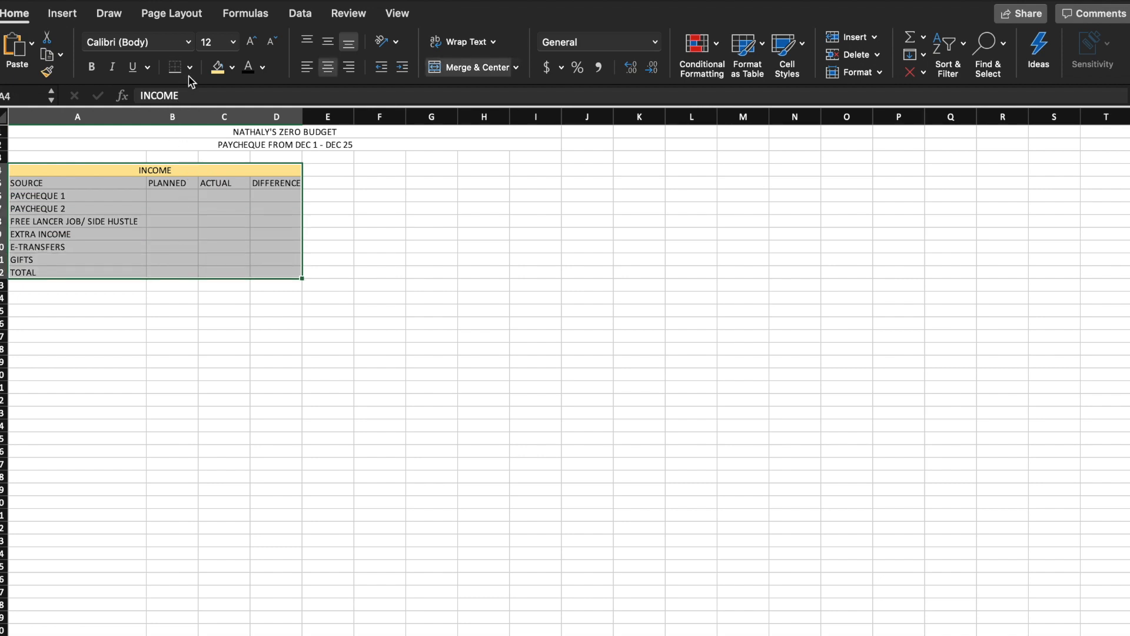
left_click(189, 67)
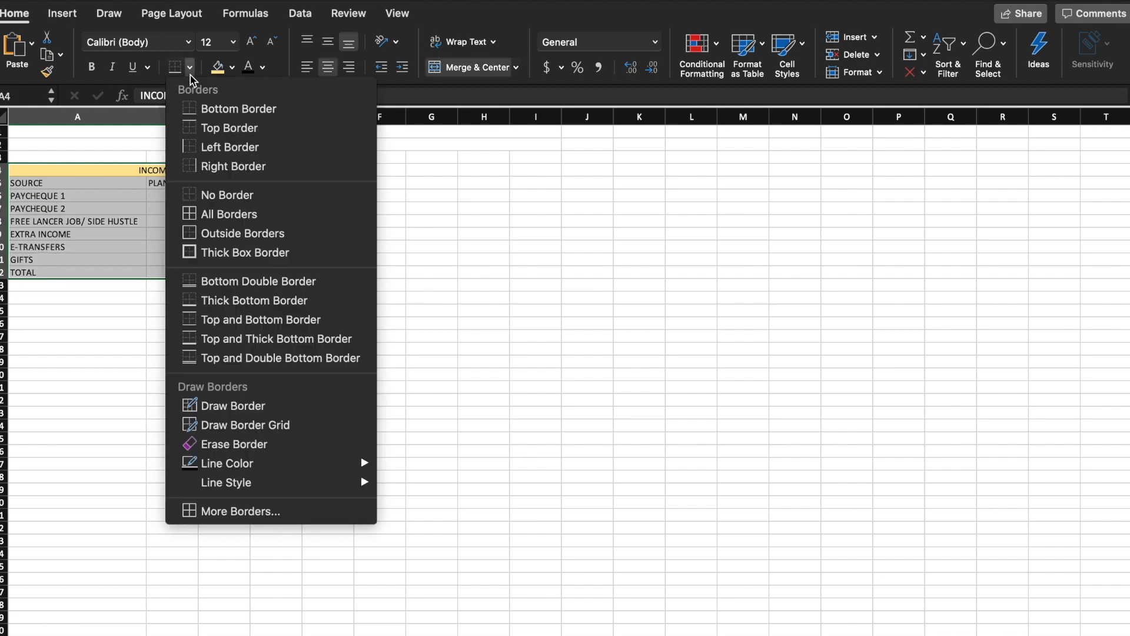
left_click(241, 215)
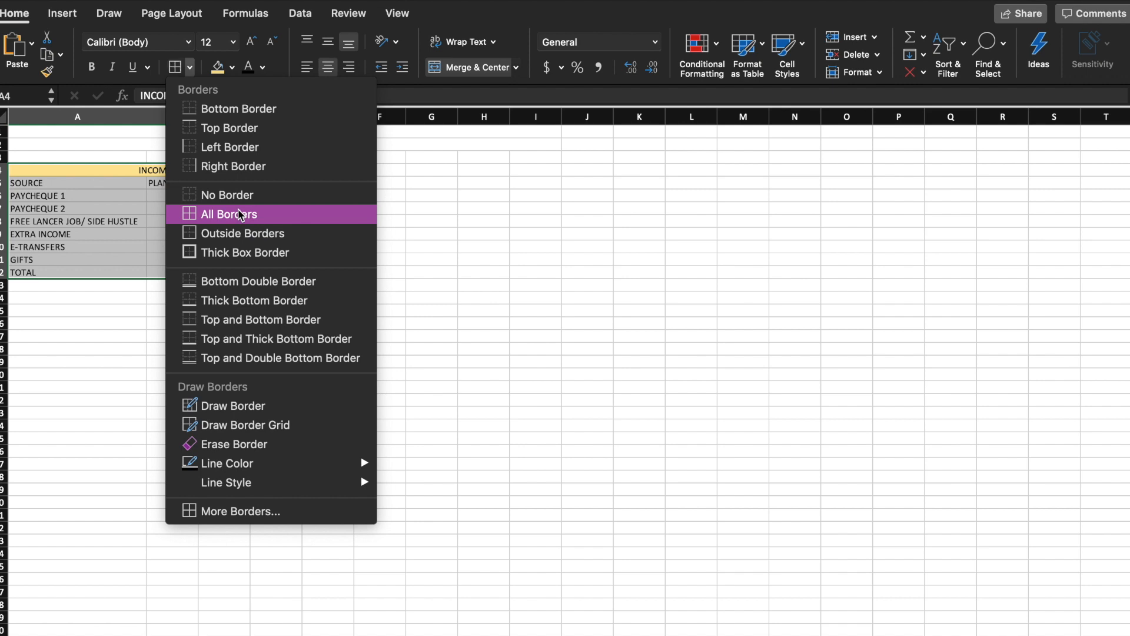
left_click(444, 282)
left_click(188, 264)
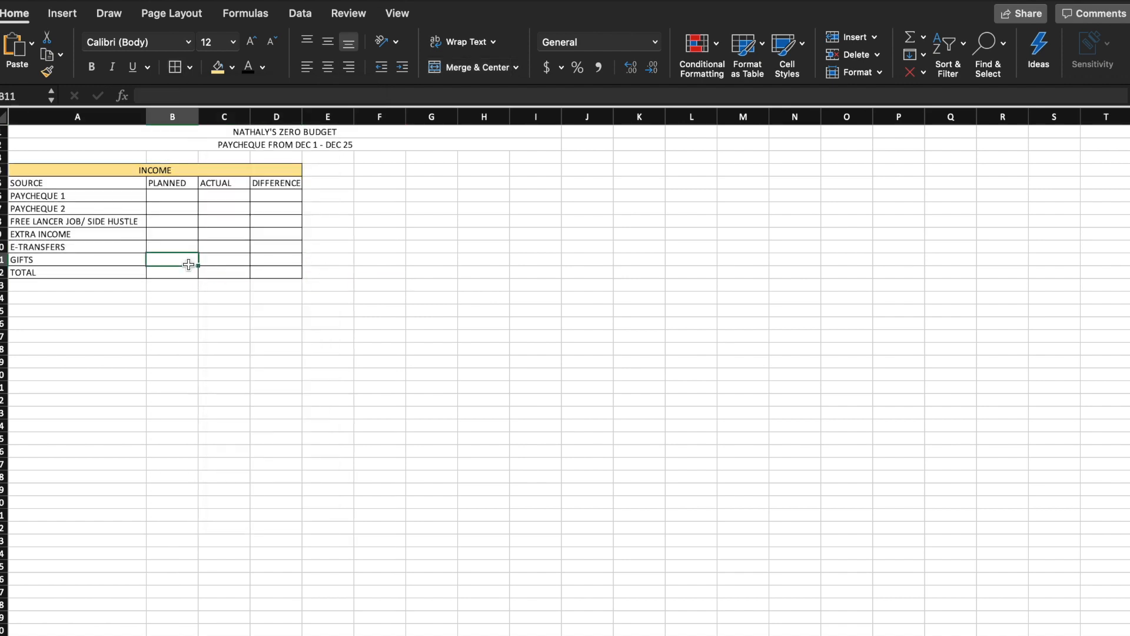
Step: Enter the formula =SUM(B6:B11) in B12 to total the PLANNED income
left_click(174, 278)
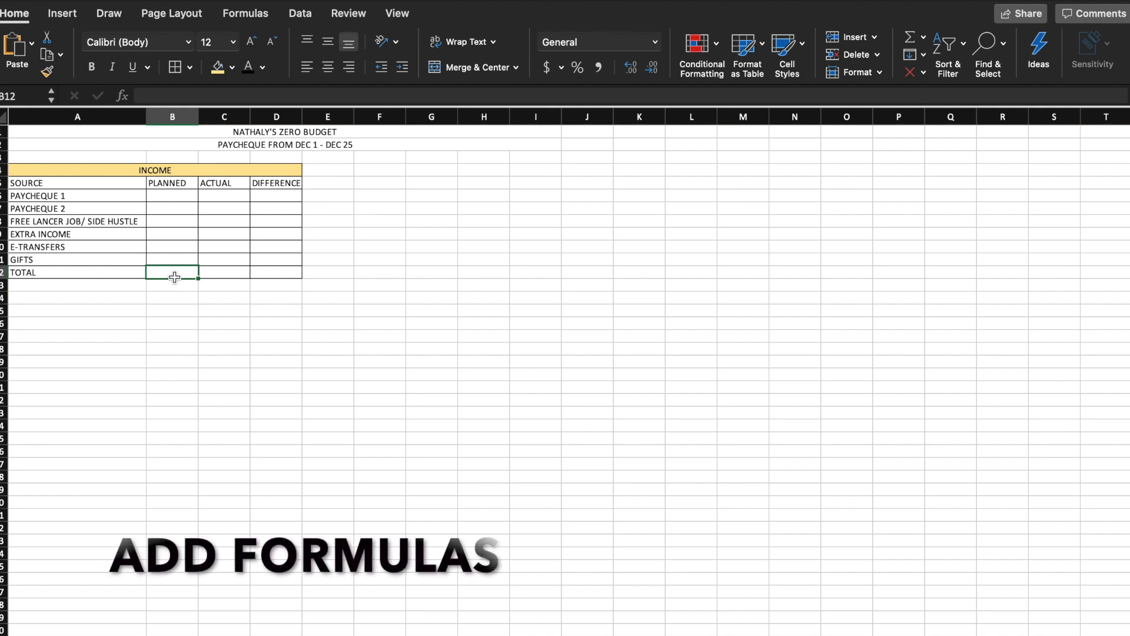
type("=")
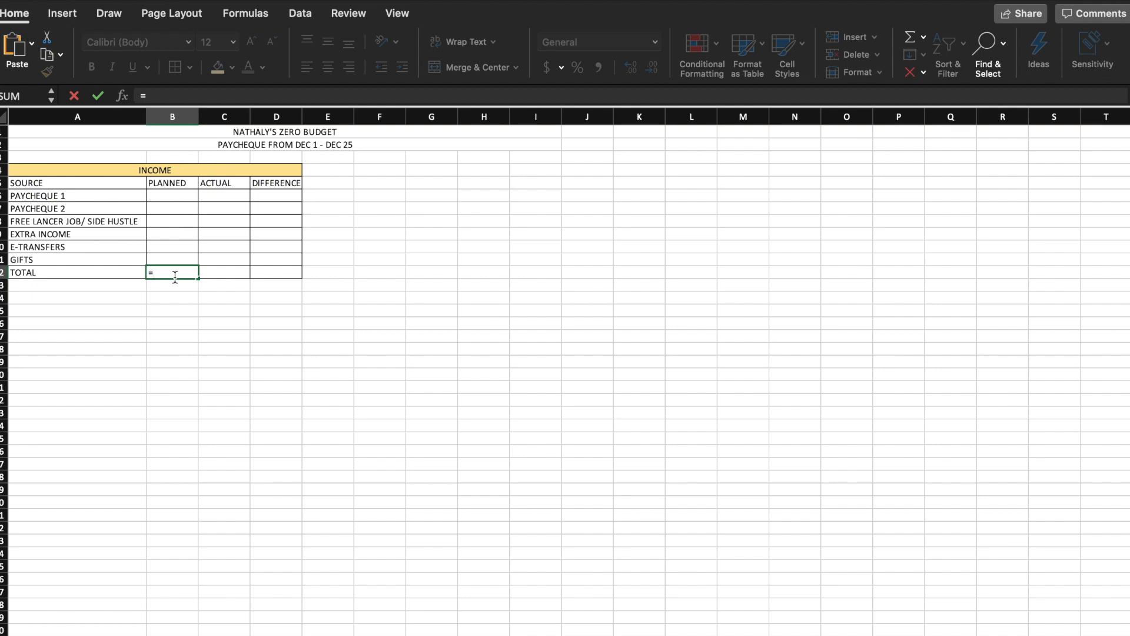
type("SUM")
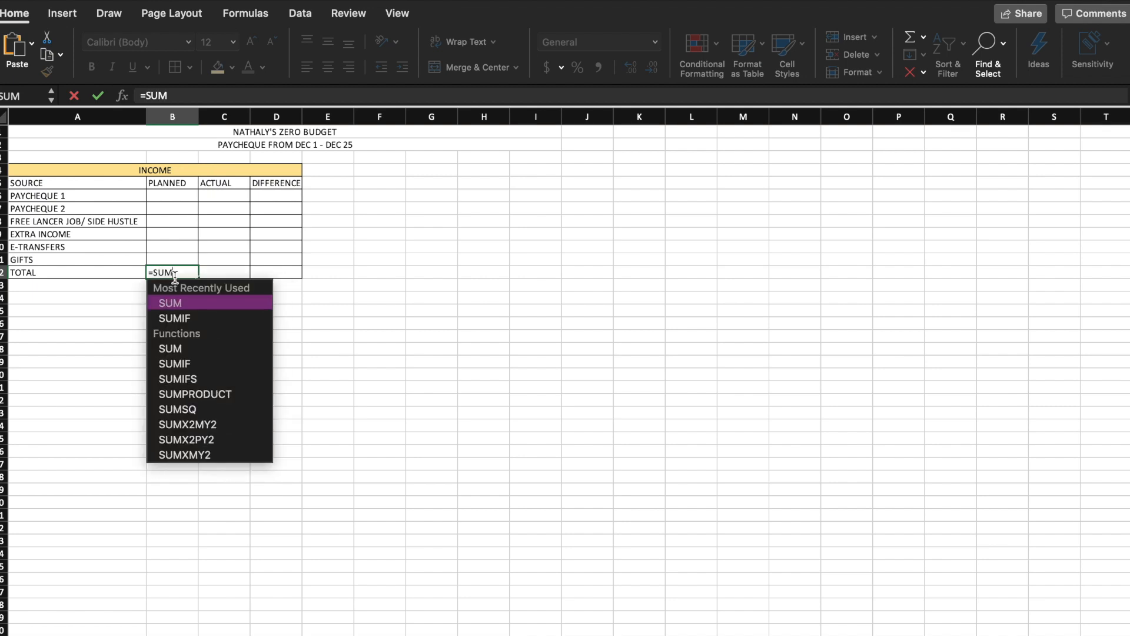
type("(")
left_click_drag(164, 196, 170, 265)
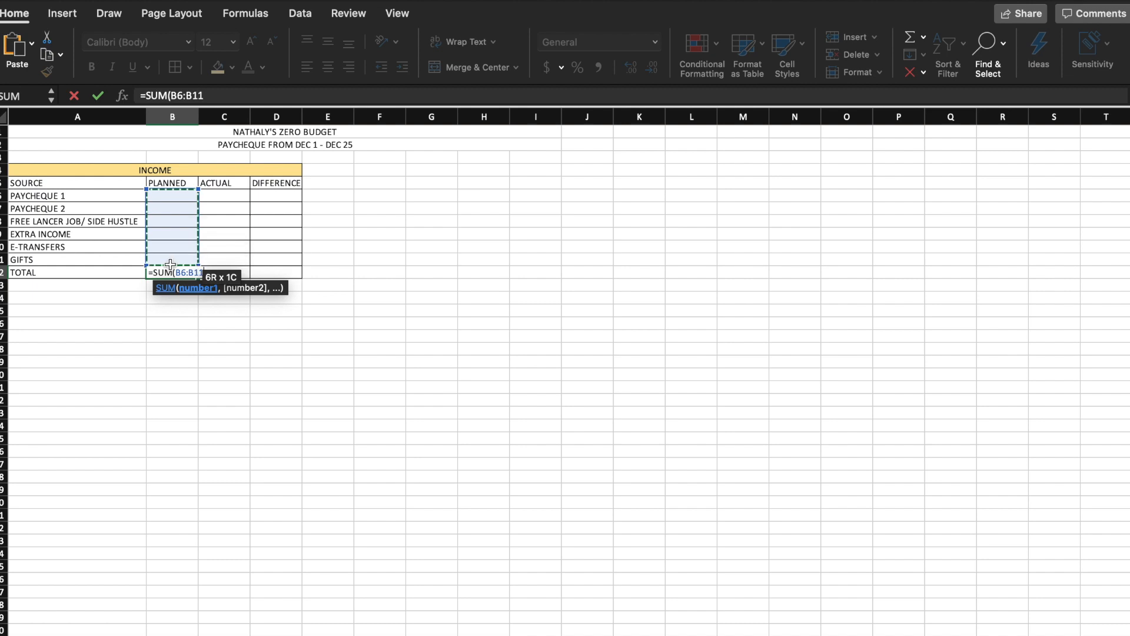
type(")")
key("Return")
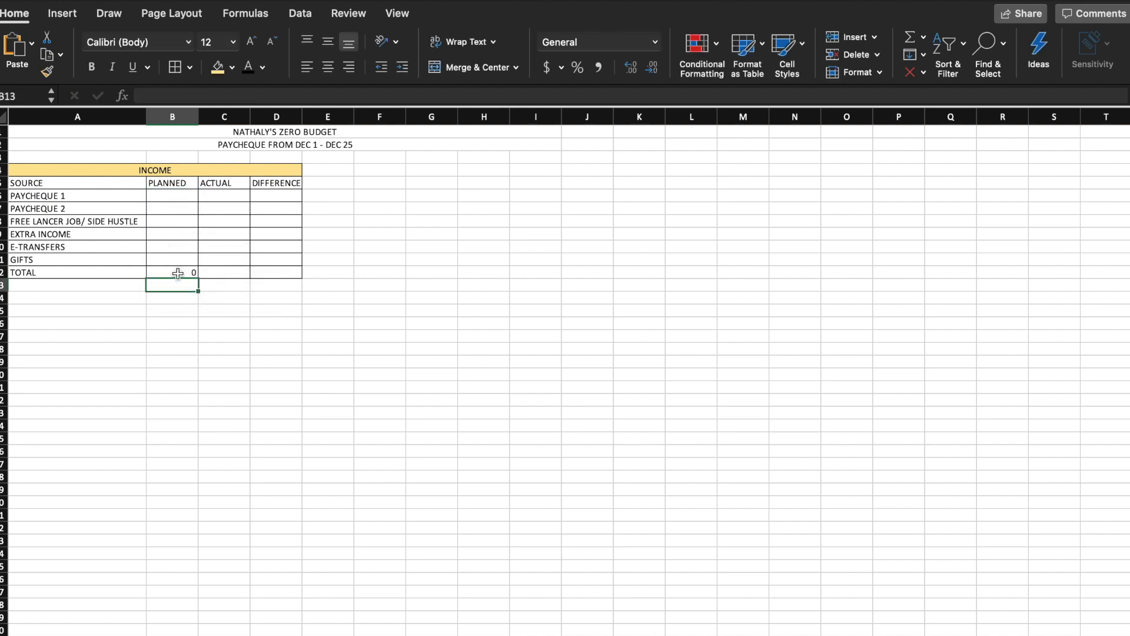
left_click(172, 271)
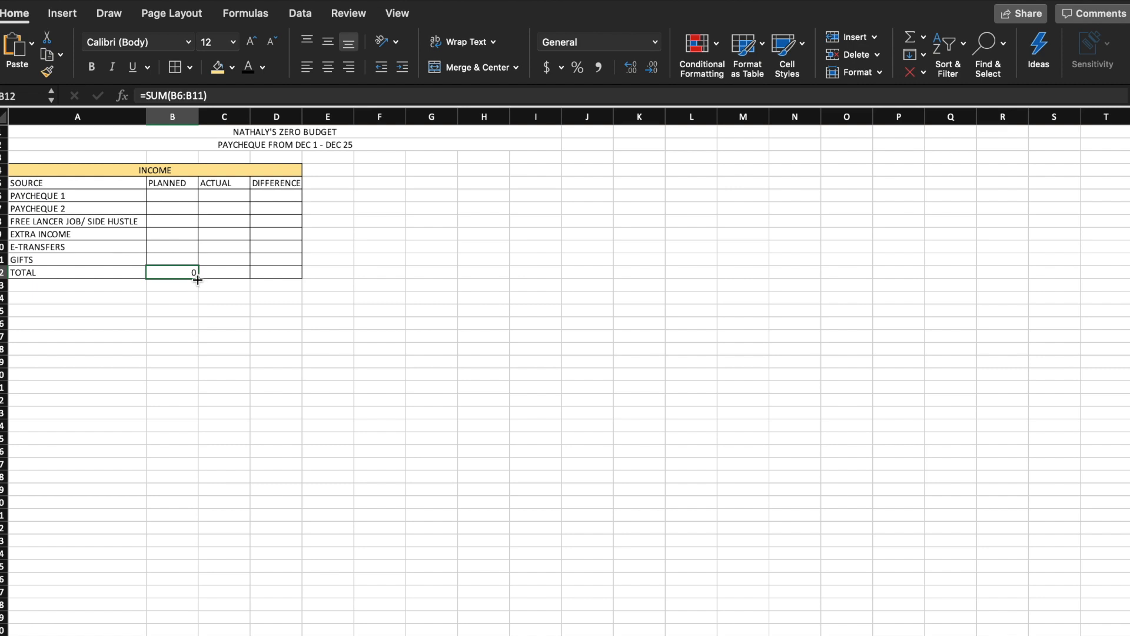
left_click(209, 274)
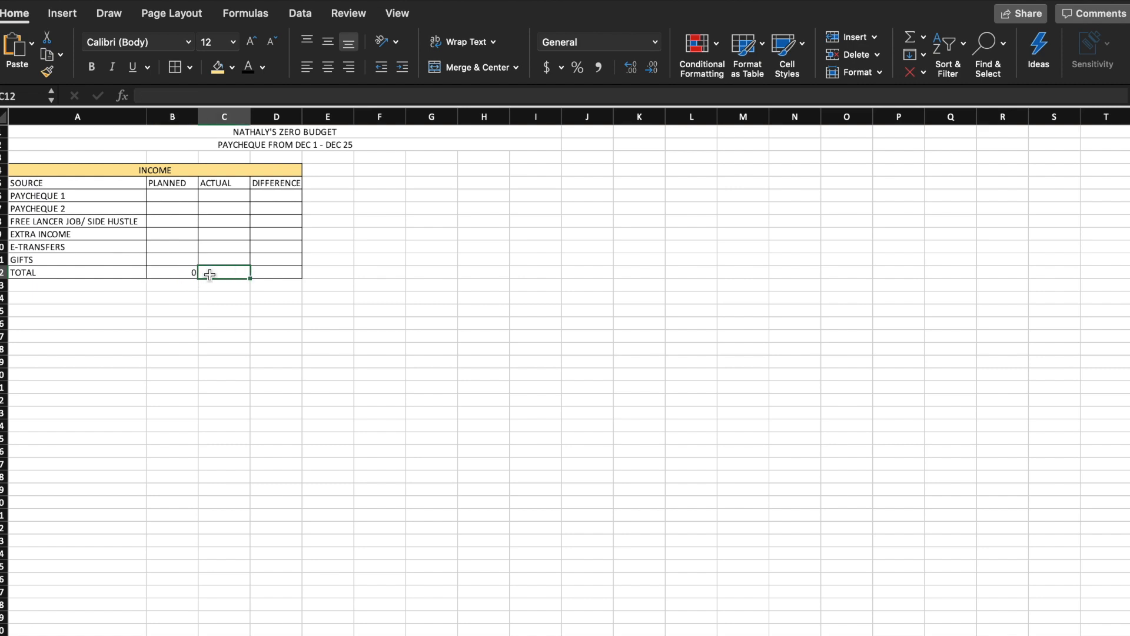
type("=SUM")
key("BackSpace")
key("BackSpace")
key("BackSpace")
key("BackSpace")
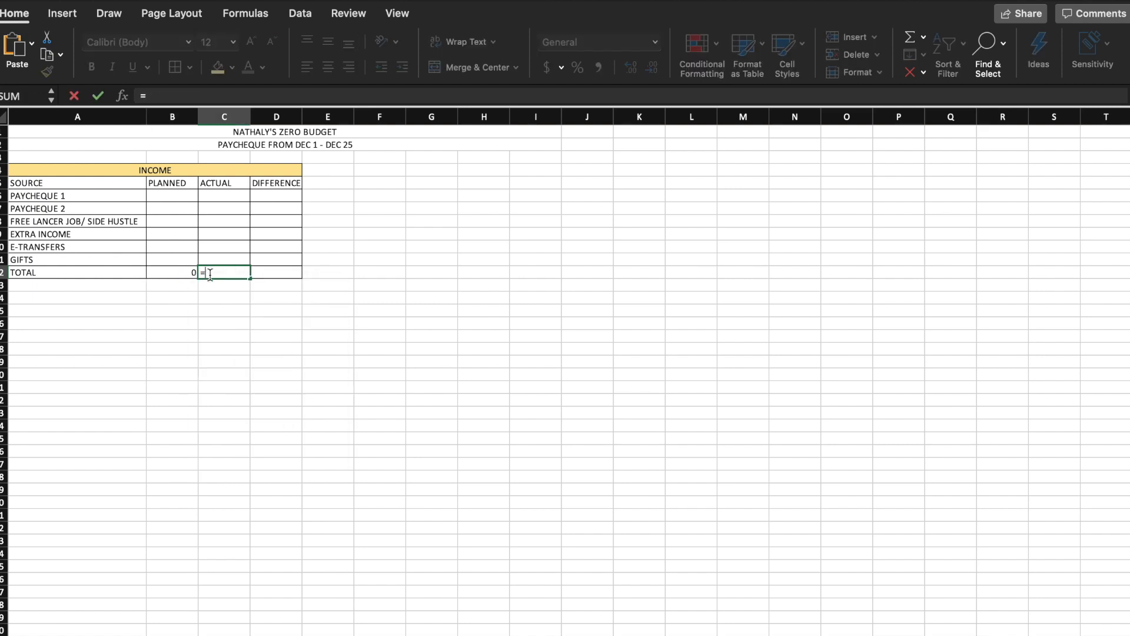
Step: Fill the TOTAL formula from B12 across to C12 and D12
left_click(186, 275)
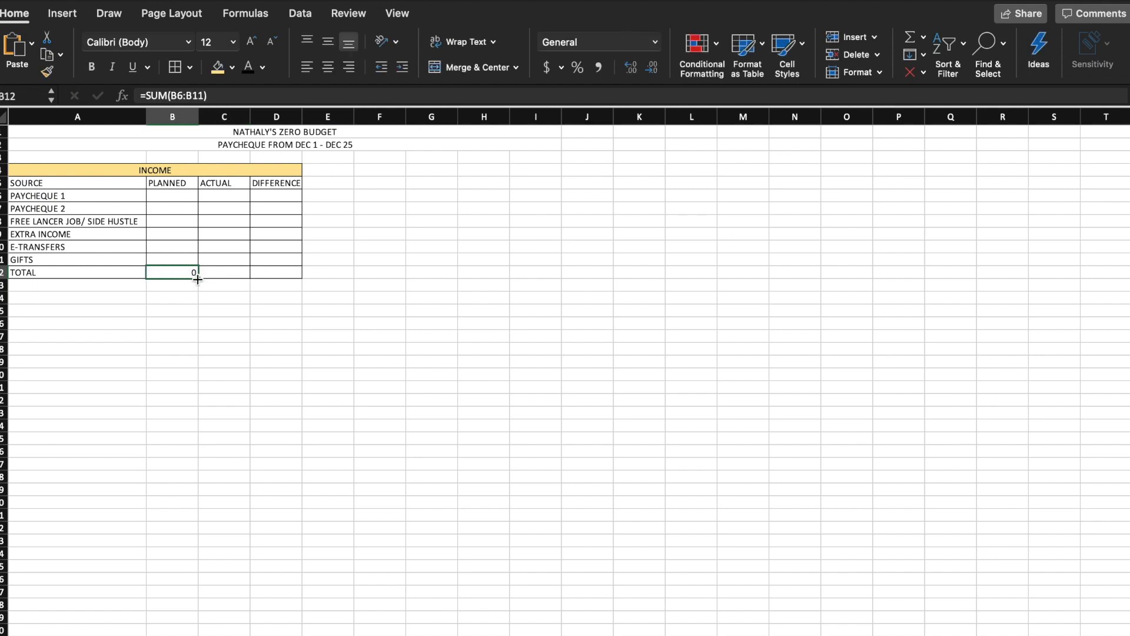
left_click_drag(198, 279, 280, 279)
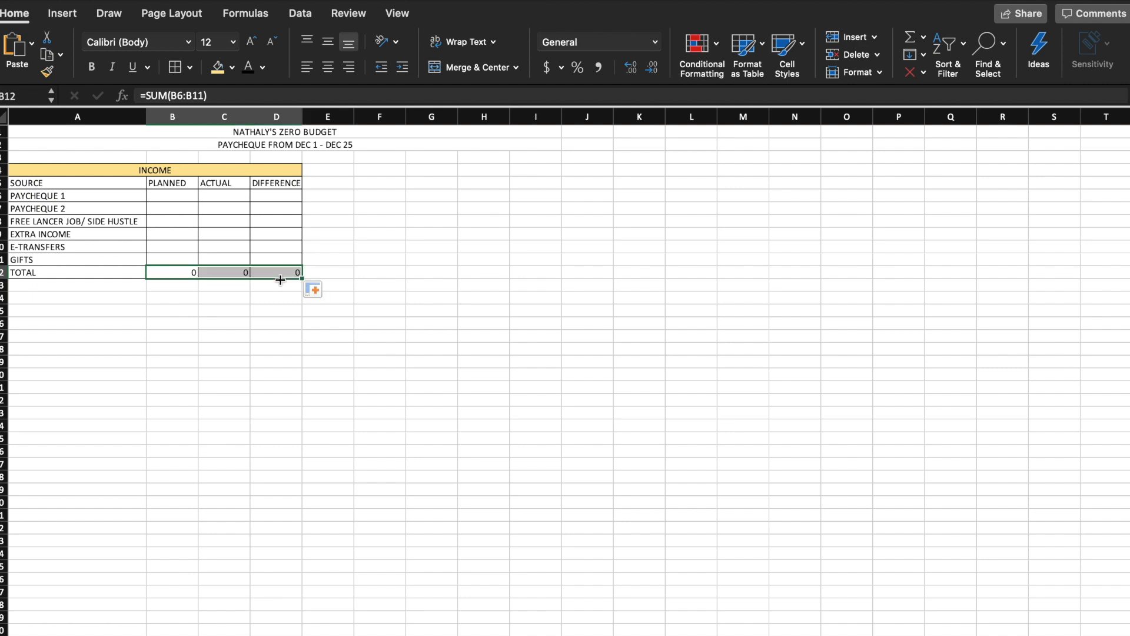
left_click(391, 256)
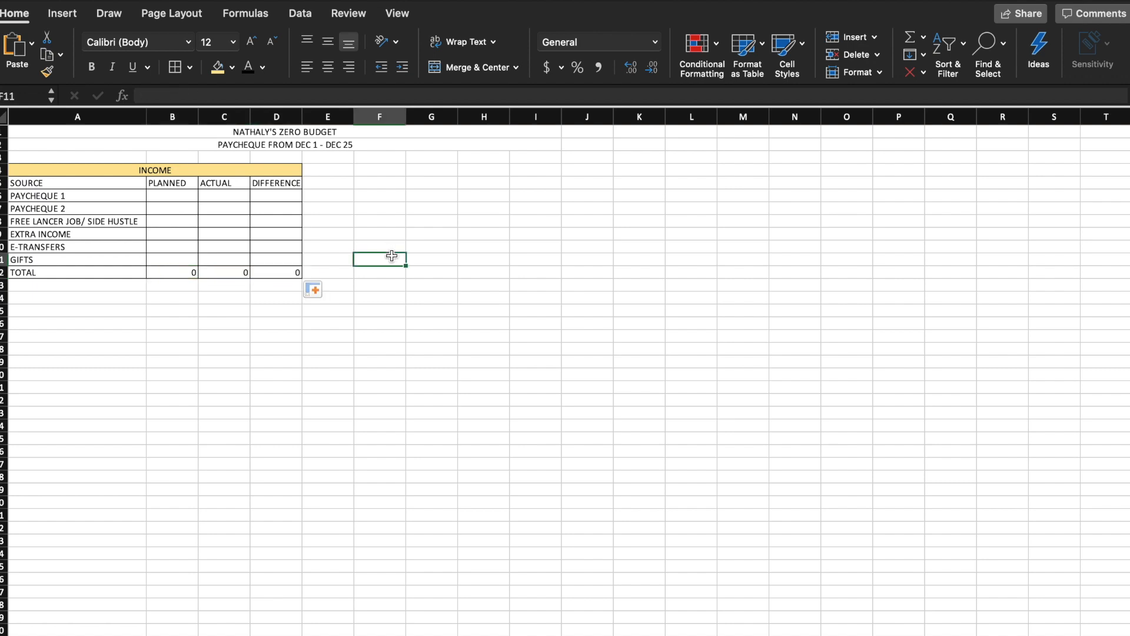
Step: Enter =C6-B6 as the PAYCHEQUE 1 difference in D6 and fill it down to D12
left_click(269, 195)
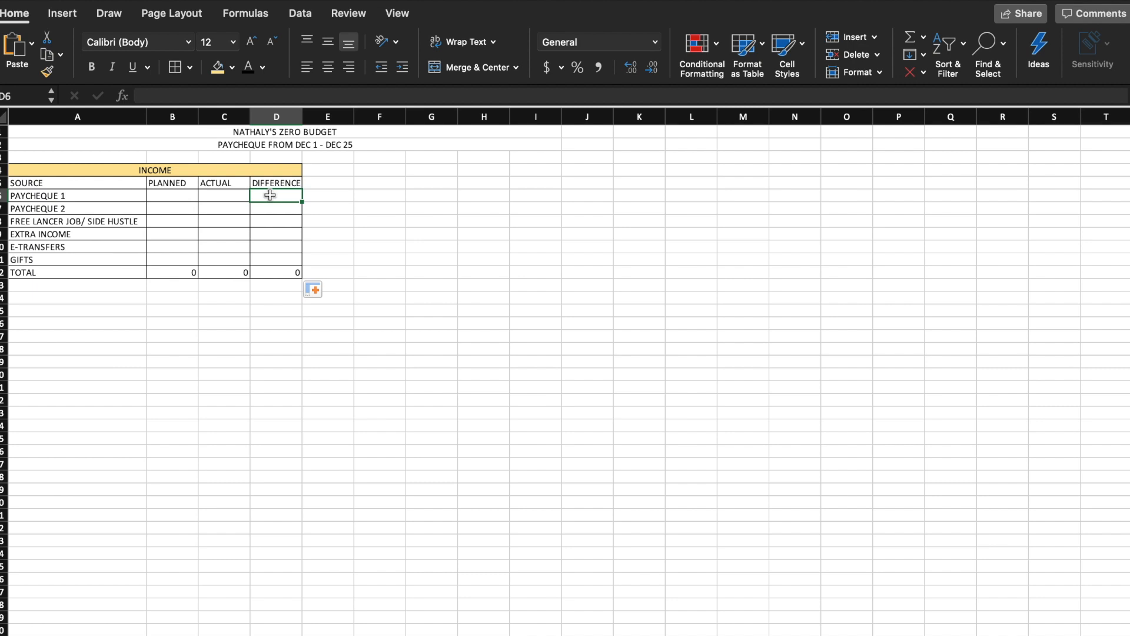
type("=")
left_click(224, 196)
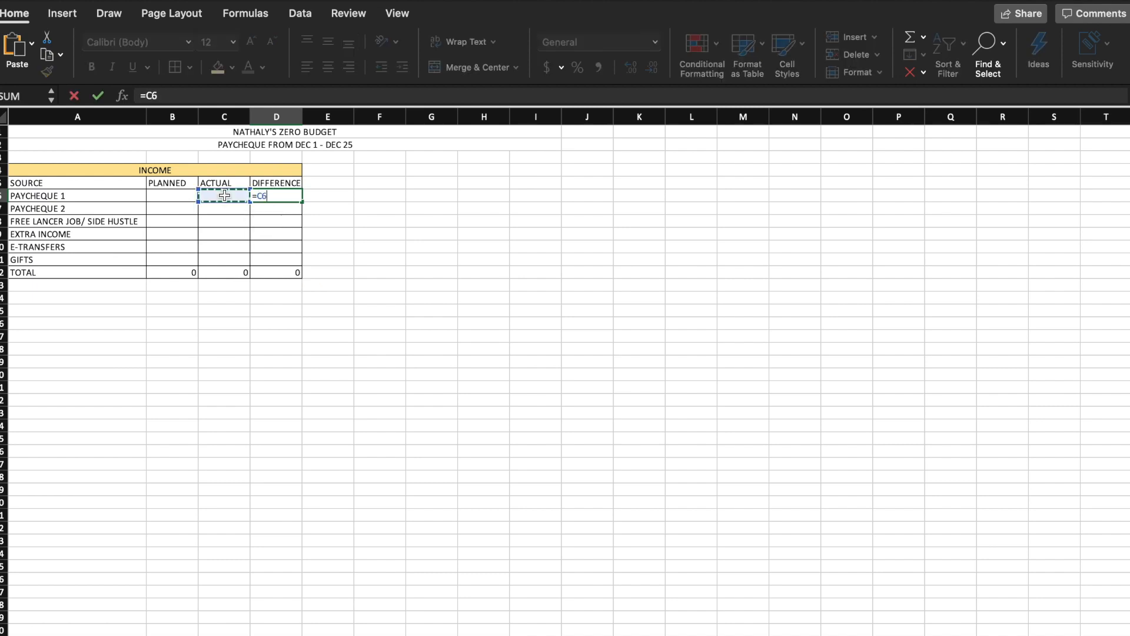
type("-")
left_click(172, 192)
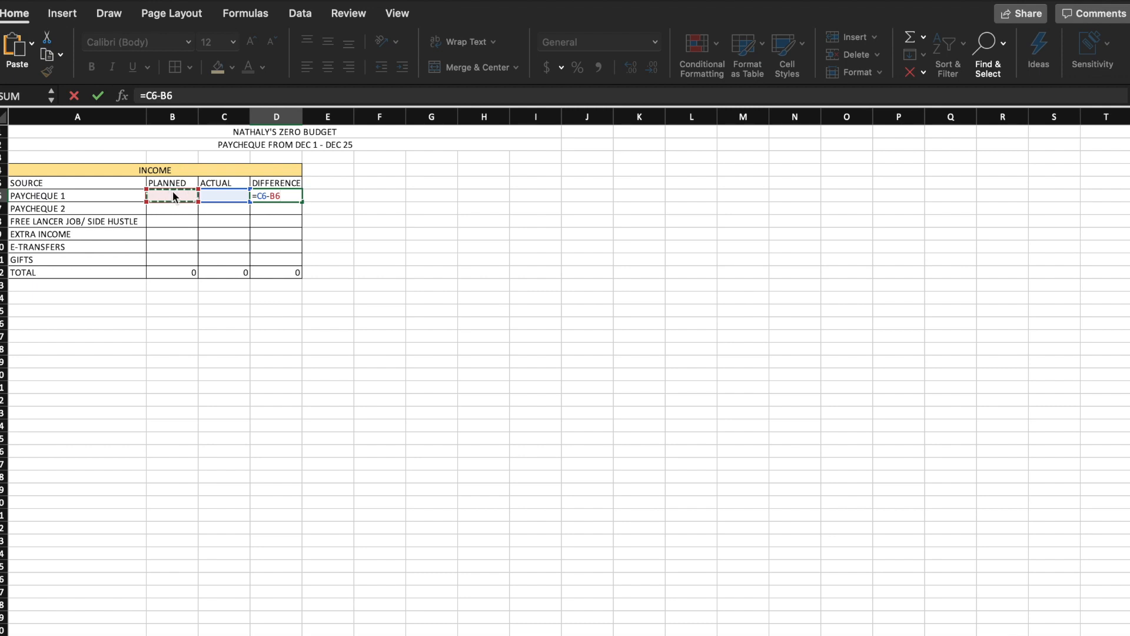
key("Return")
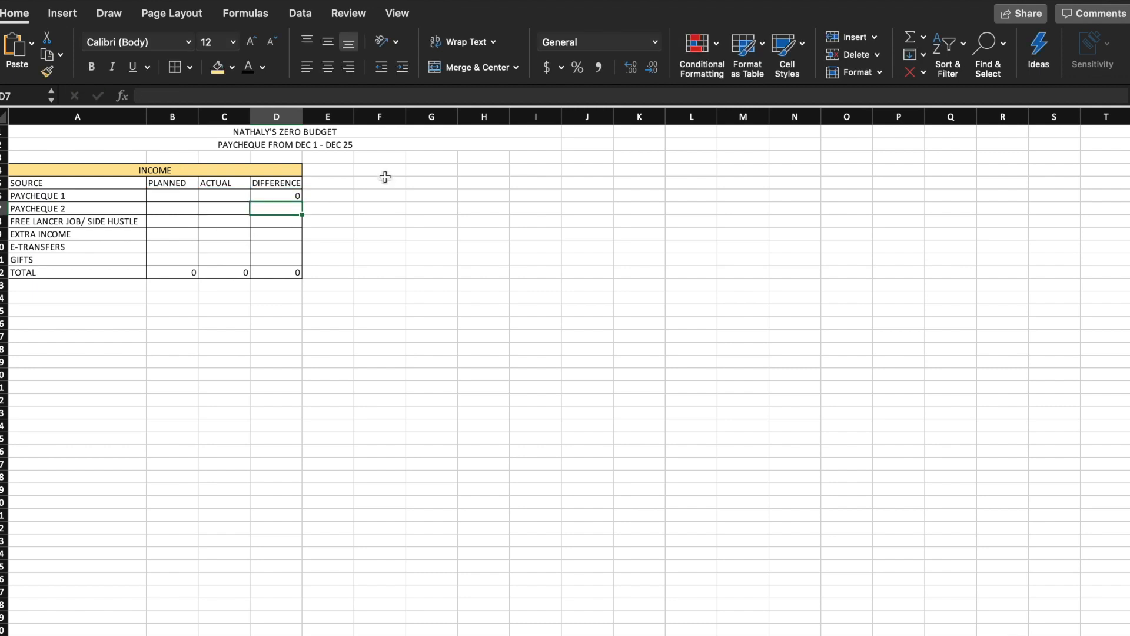
left_click(294, 196)
left_click_drag(305, 203, 304, 275)
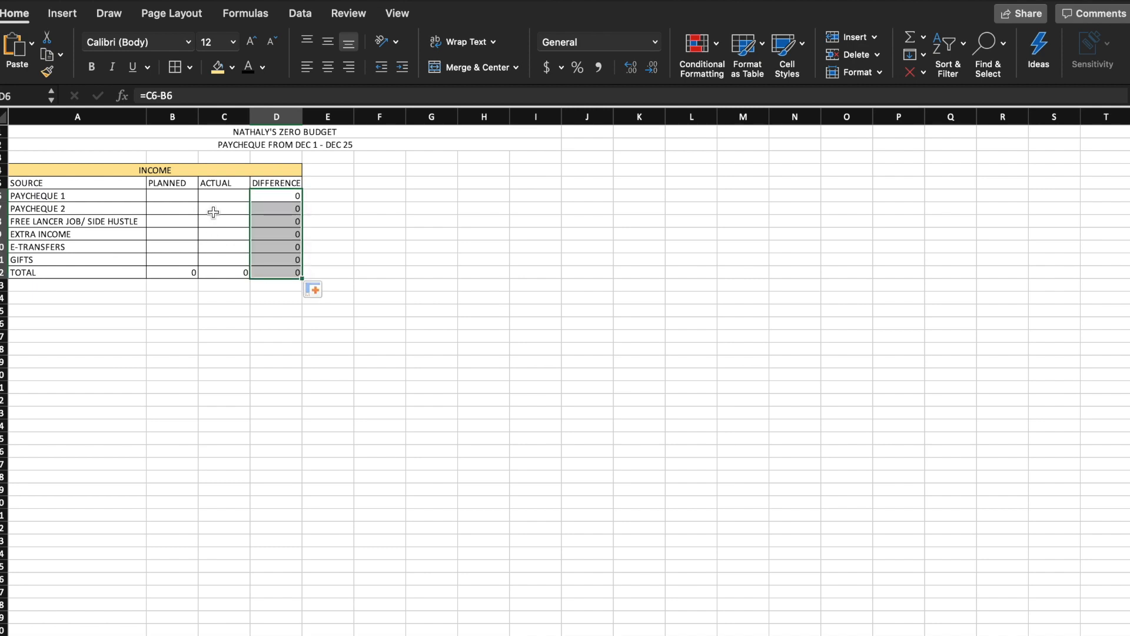
Step: Fill the ACTUAL column's SUM formula from C12 into the DIFFERENCE total in D12
left_click(283, 272)
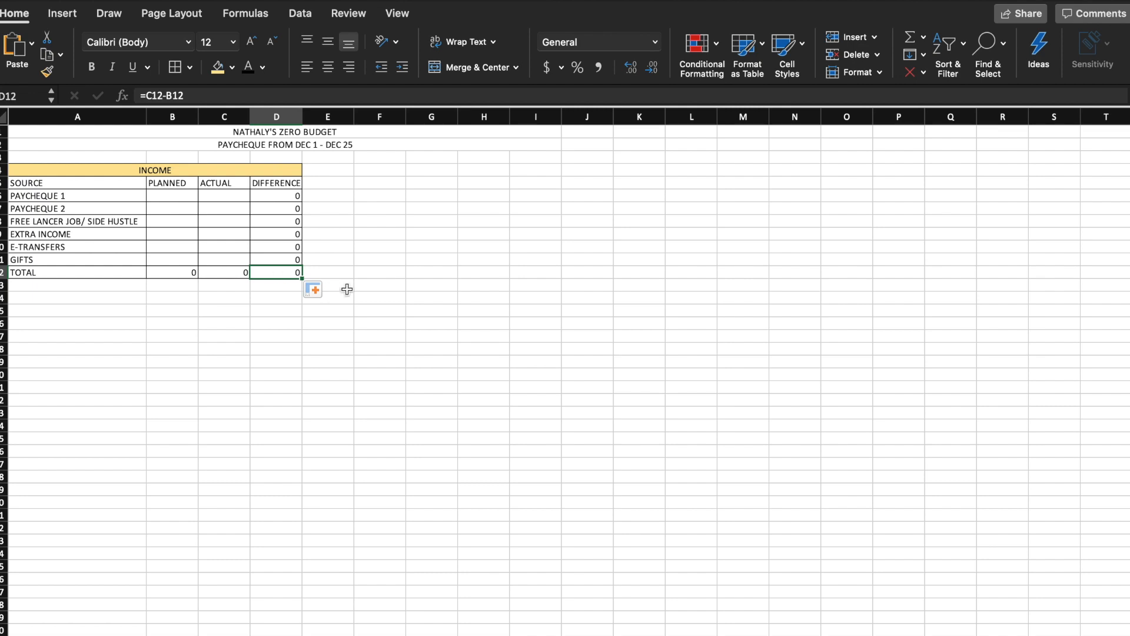
left_click(245, 273)
left_click_drag(250, 277, 286, 278)
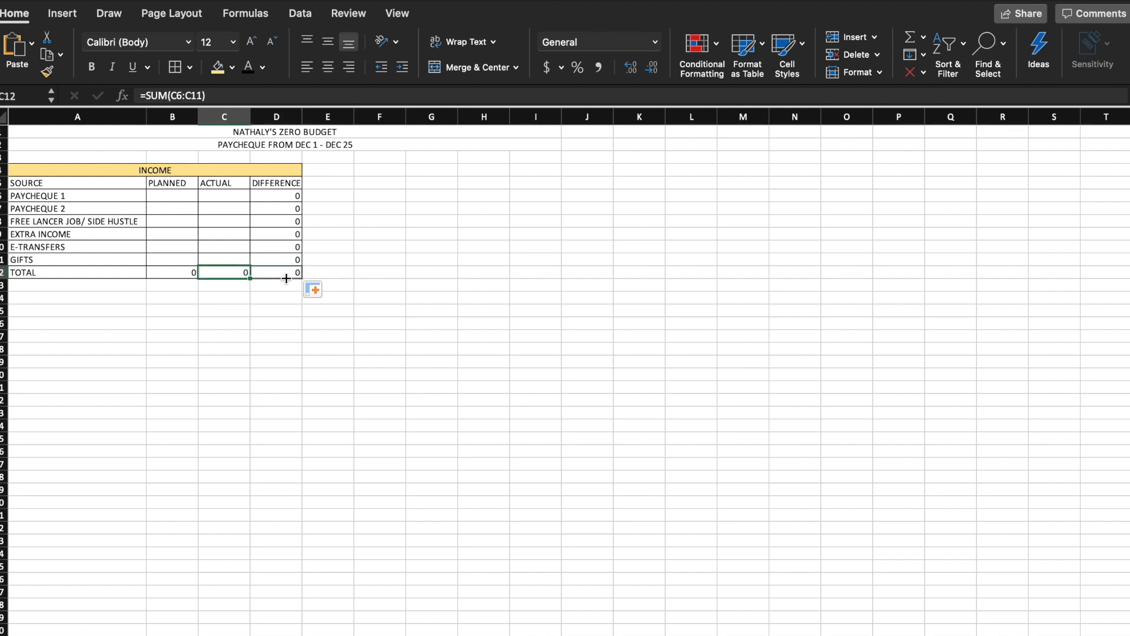
Step: Enter the planned income amounts 500, 500, 300 and 100 in cells B6 to B9
left_click(175, 196)
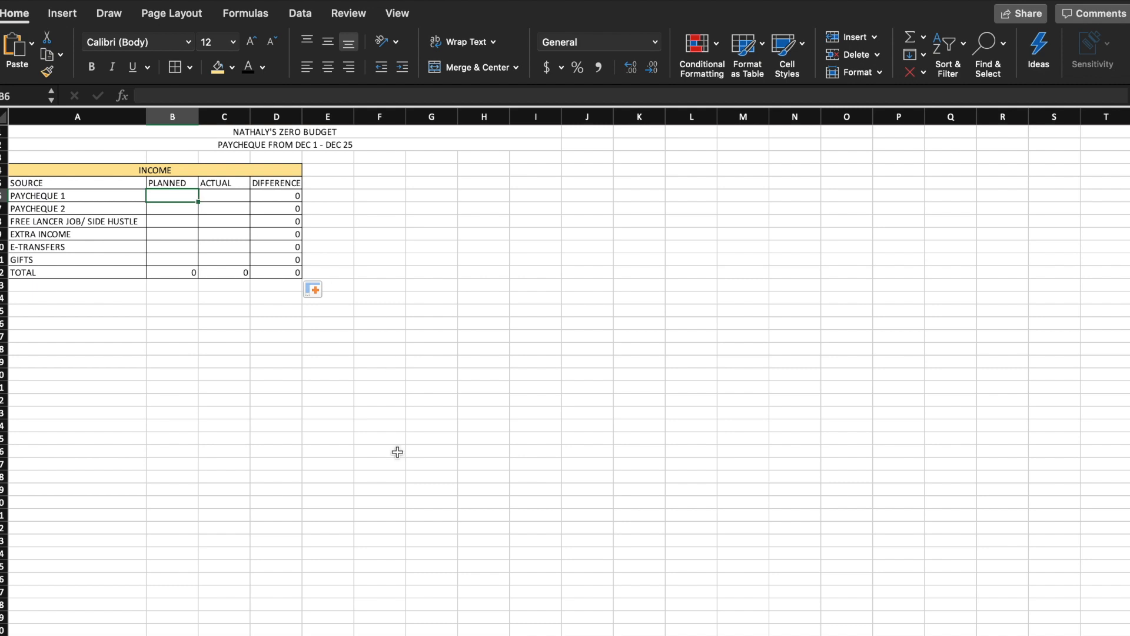
type("500")
key("Return")
type("500")
key("Return")
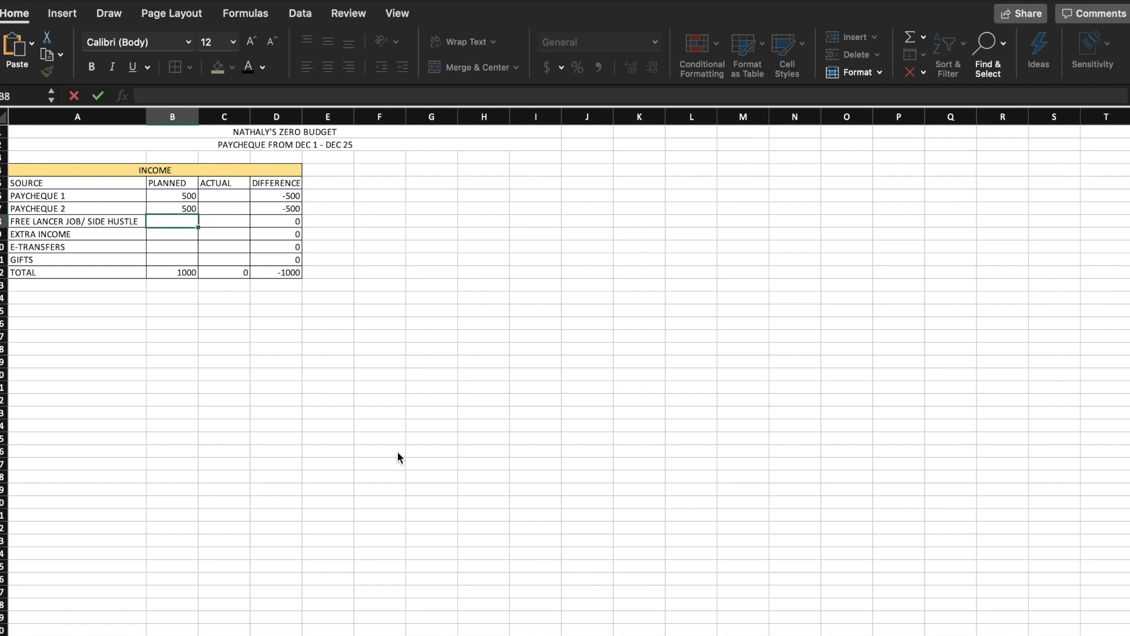
type("300")
key("Return")
type("100")
key("Return")
type("50")
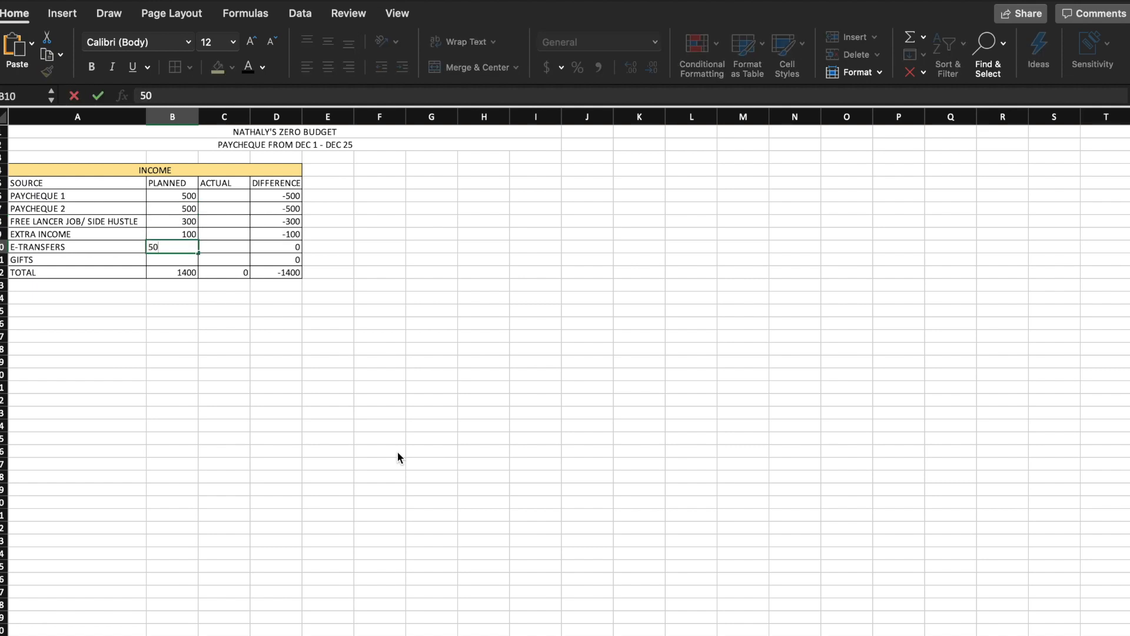
key("Return")
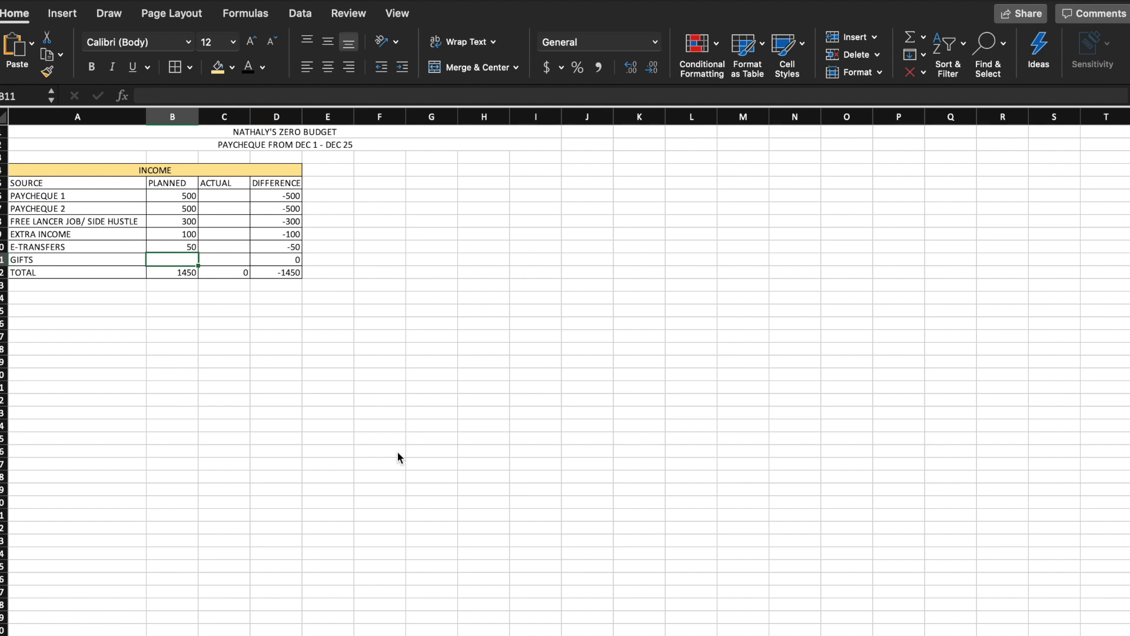
key("Tab")
key("Up")
key("Up")
key("Up")
key("Up")
key("Up")
key("Down")
key("Down")
key("Down")
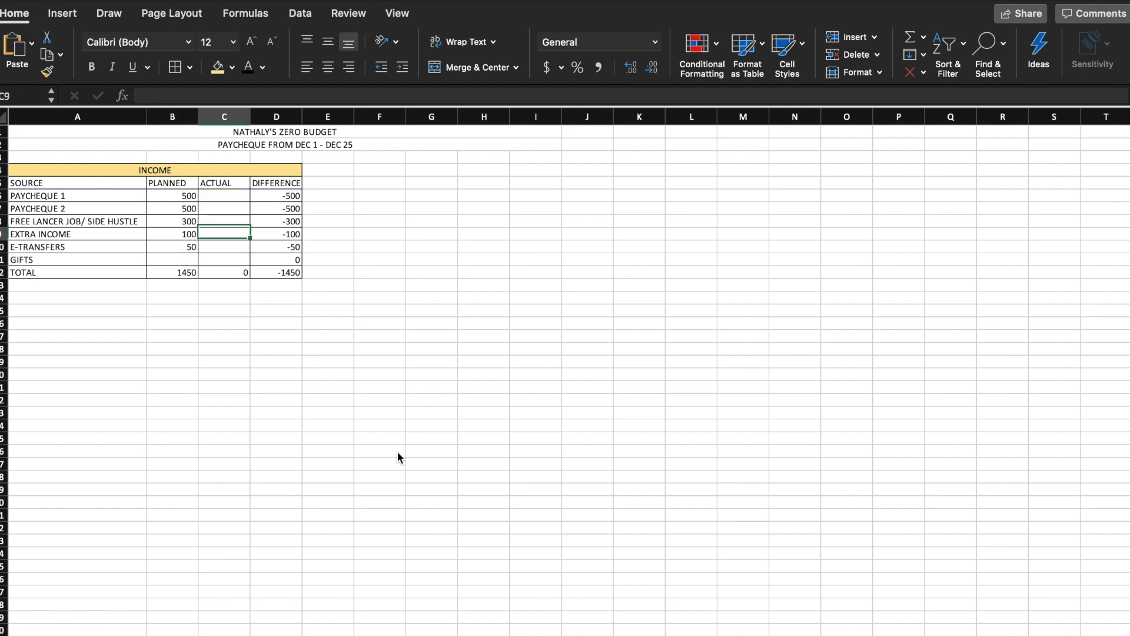
key("Left")
key("Down")
key("Delete")
Step: Enter 450 as the actual amount for both paycheques in C6 and C7
key("Right")
key("Up")
key("Up")
key("Up")
key("Up")
type("450")
key("Return")
type("450")
key("Return")
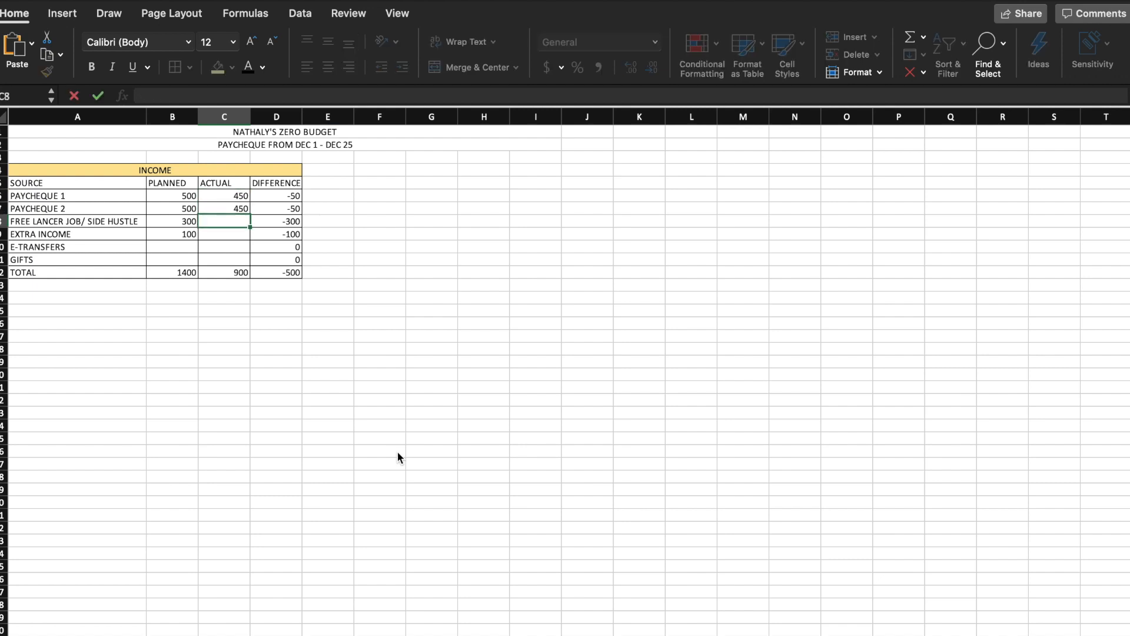
Step: Enter the actual income amounts 300, 100, 50 and 50 in cells C8 to C11
type("300")
key("Return")
type("100")
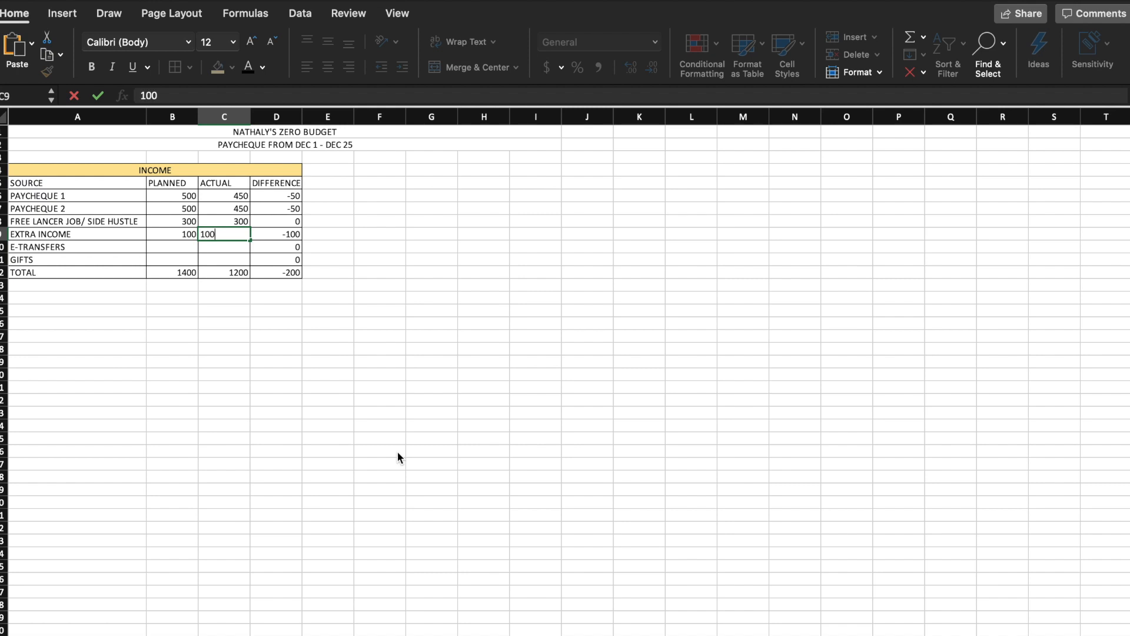
key("Return")
type("50")
key("Return")
type("50")
key("Return")
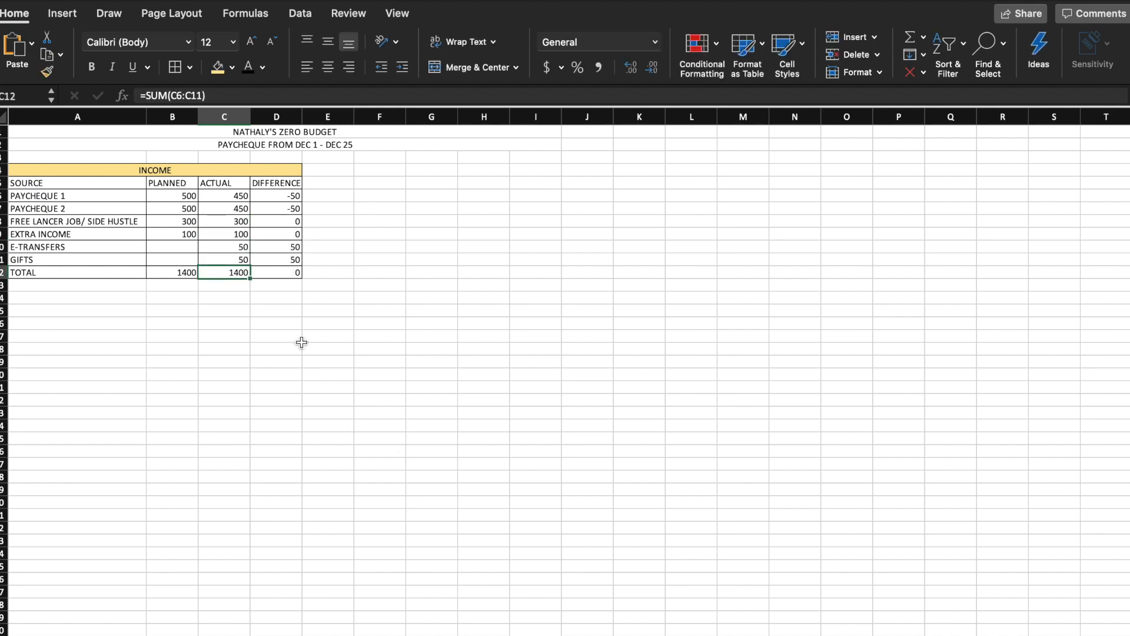
left_click(322, 327)
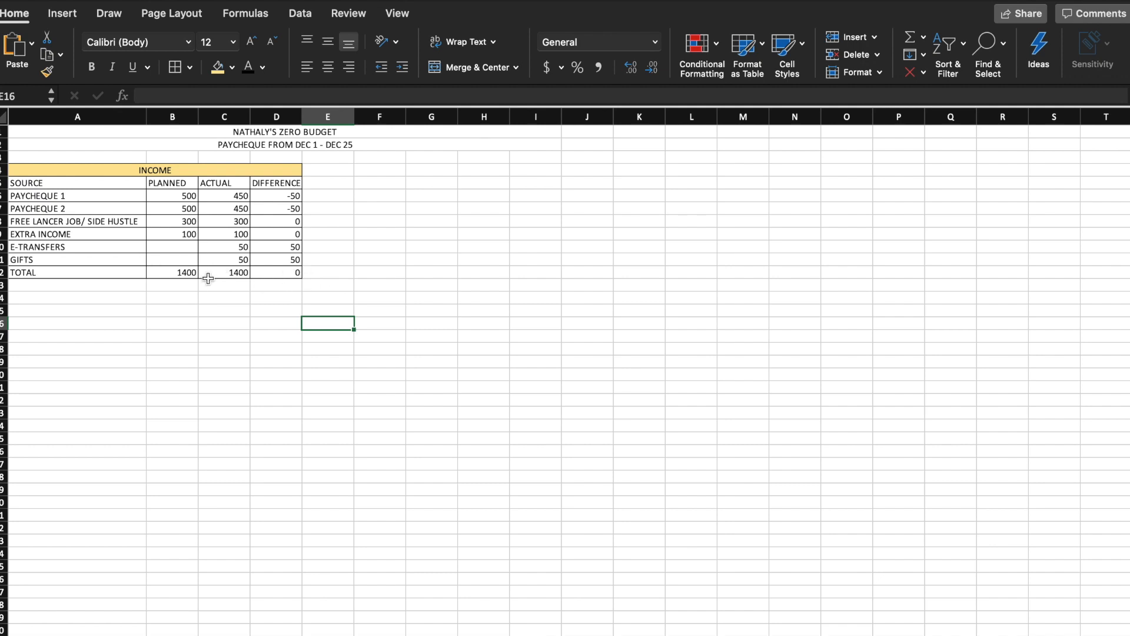
Step: Enter 0 as the planned amount for E-TRANSFERS and GIFTS in B10 and B11
left_click(164, 246)
type("0")
key("Return")
type("0")
left_click(276, 322)
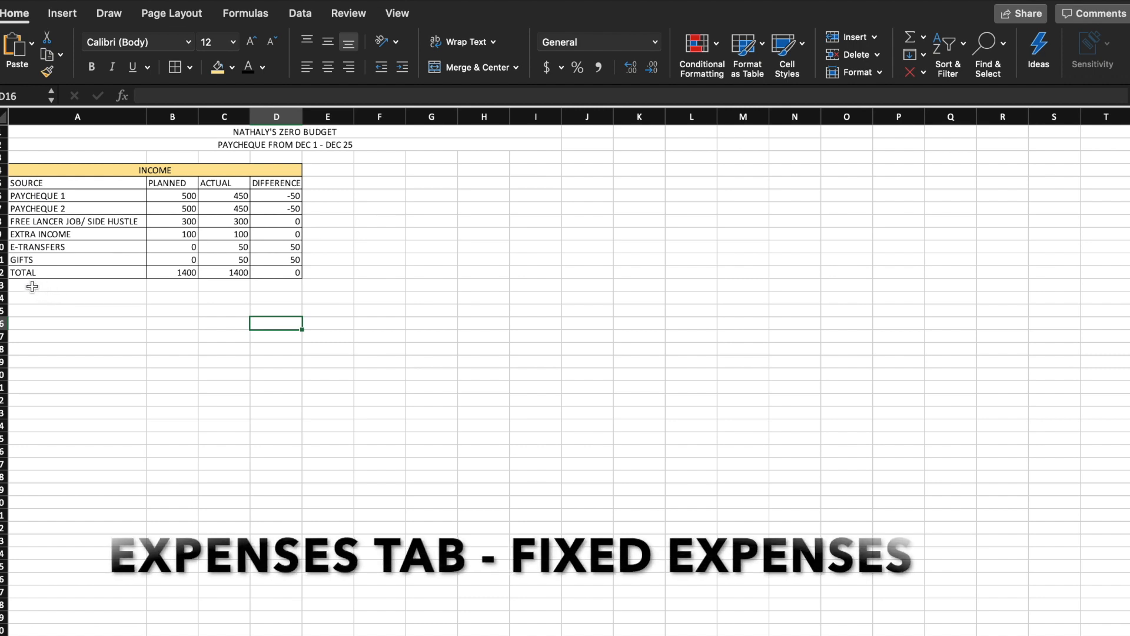
left_click_drag(20, 285, 262, 285)
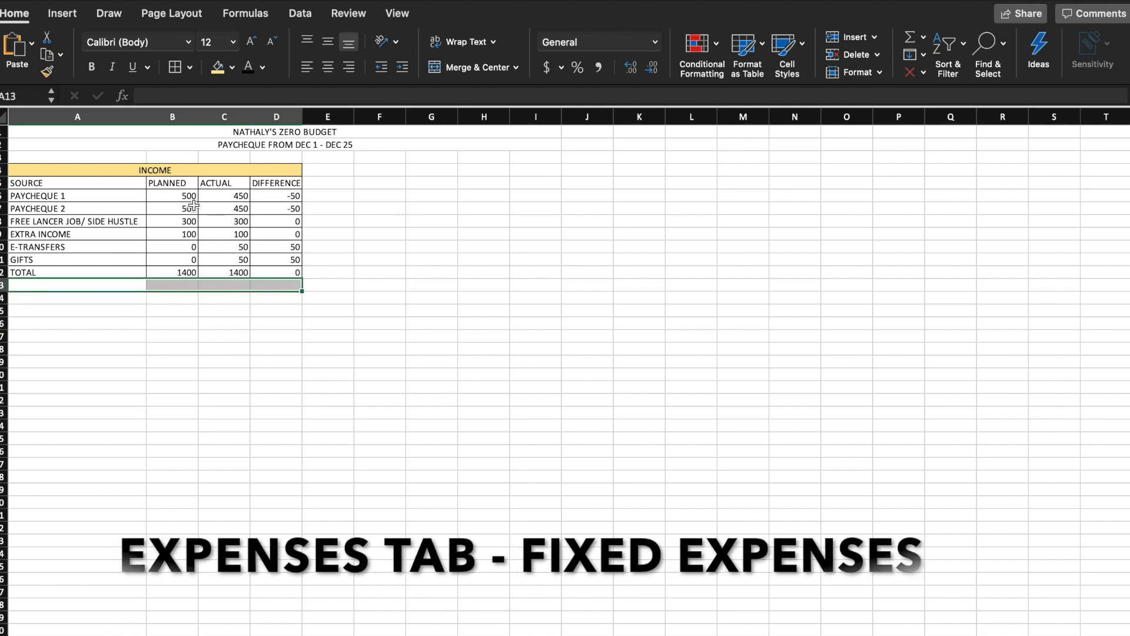
left_click(219, 69)
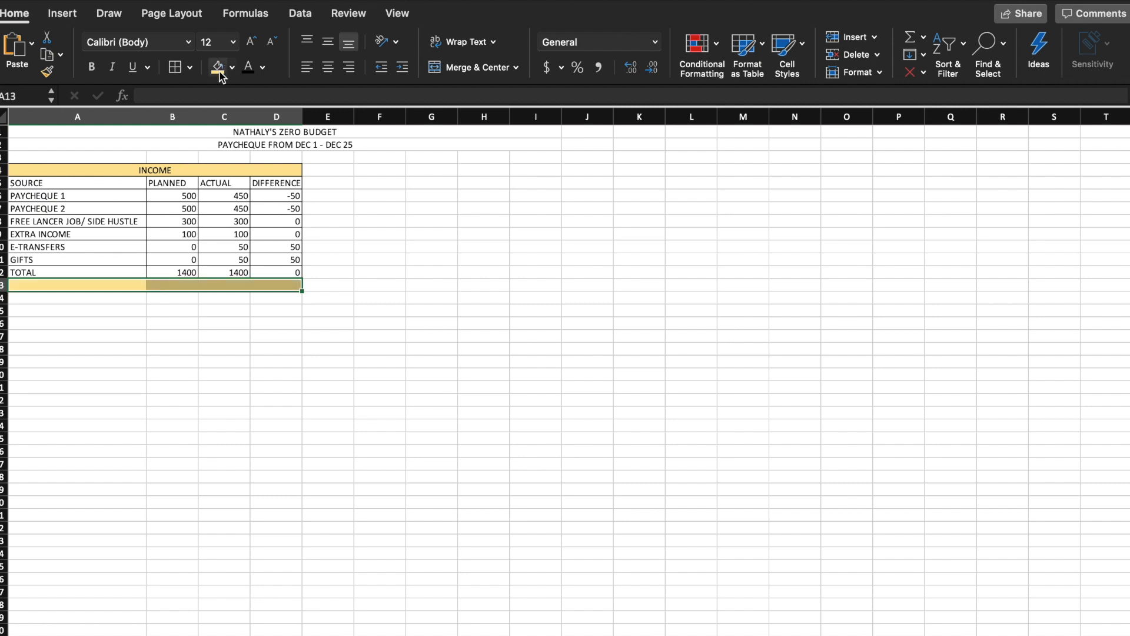
key("super+z")
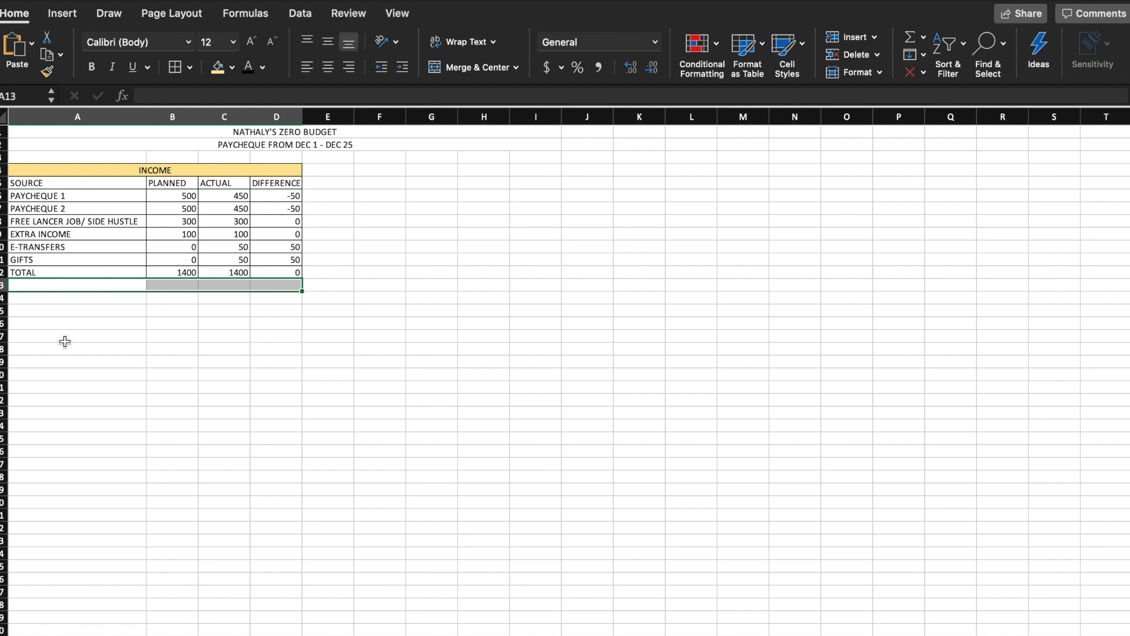
Step: Fill A15:D15 with light gold and enter the heading FIXED EXPENSES in A15
left_click_drag(38, 310, 280, 313)
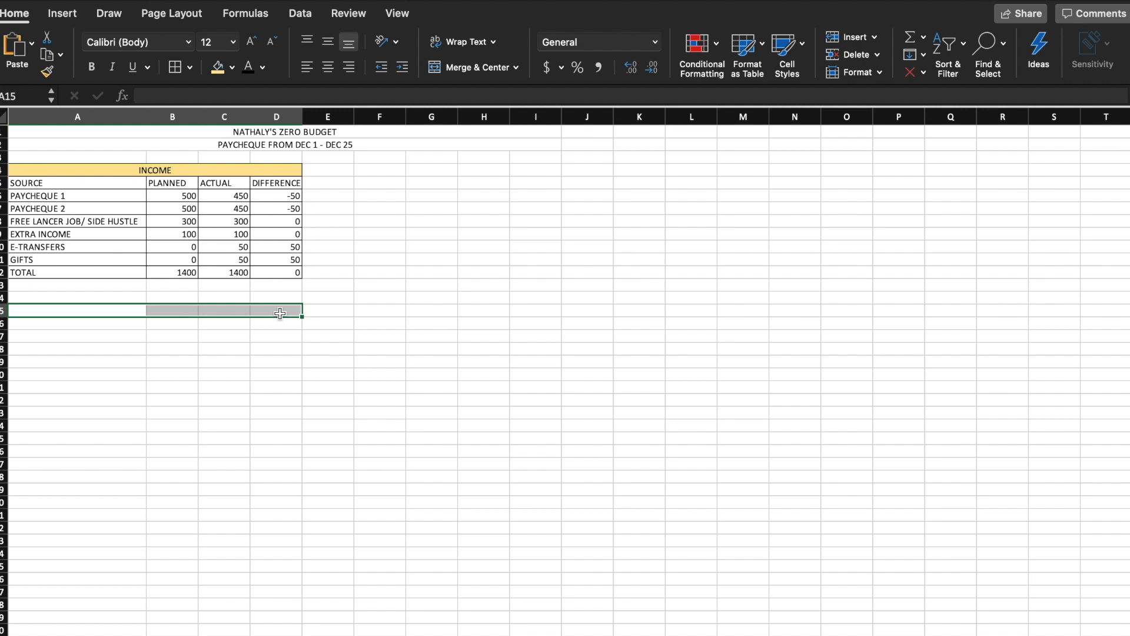
left_click(219, 71)
type("FIXED ")
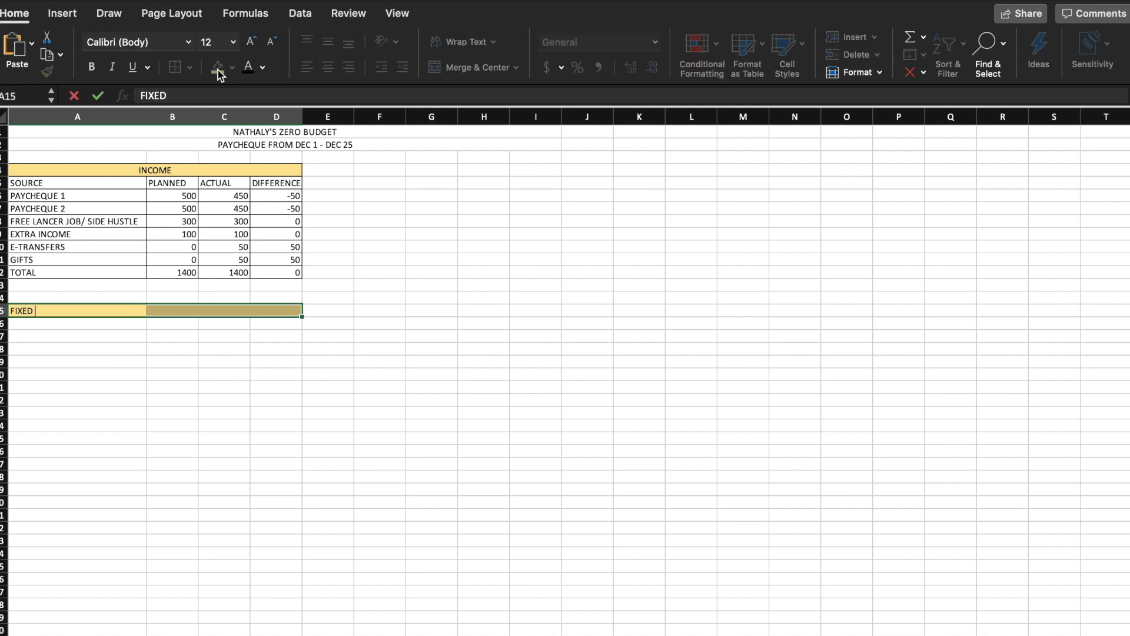
type("EXPENSES")
key("Right")
Step: Fill H15:M15 with light gold, merge and center it, and enter the heading VARIABLE EXPENSES
left_click_drag(480, 315, 759, 316)
left_click(218, 66)
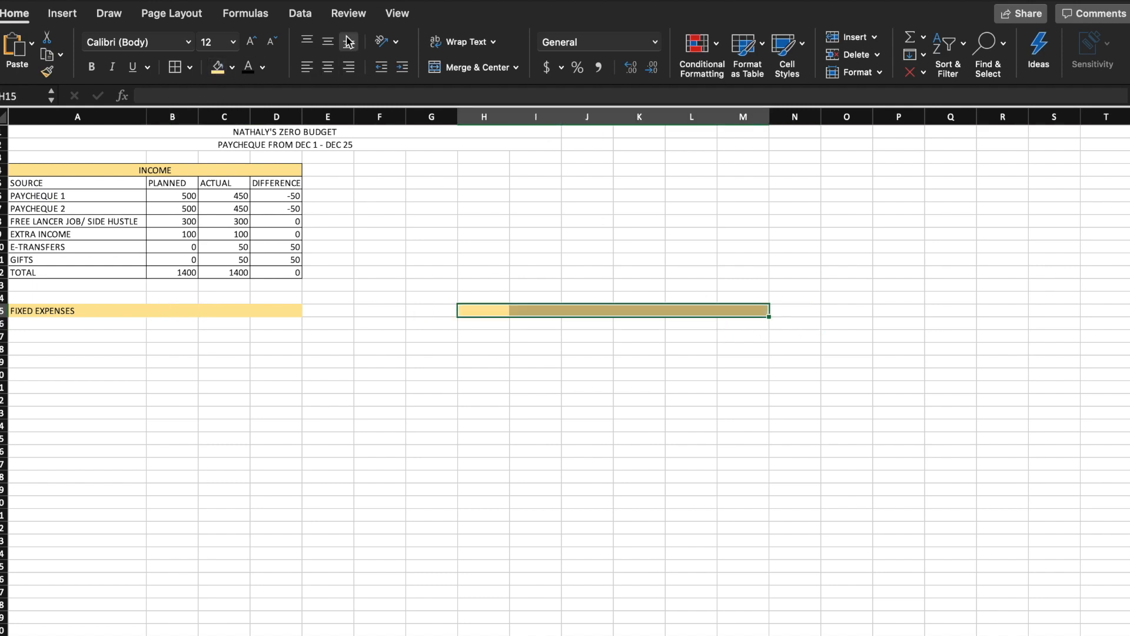
left_click(440, 74)
type("VARIABLE EXPENSES")
Step: Merge and center the FIXED EXPENSES heading across A15:D15
left_click_drag(232, 312, 59, 315)
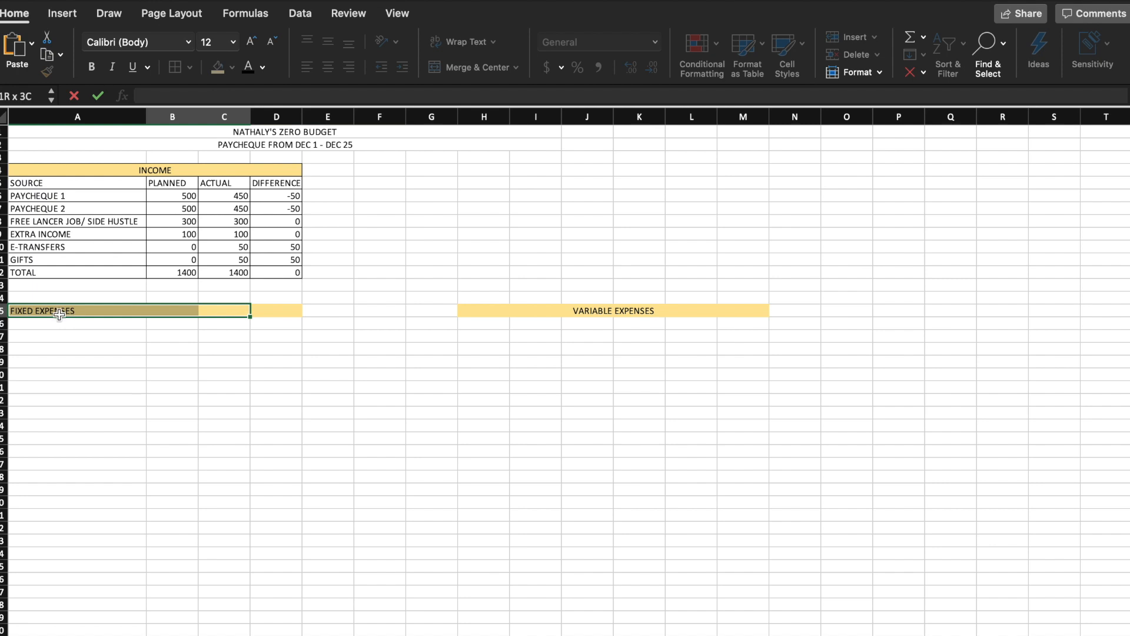
left_click_drag(277, 310, 59, 310)
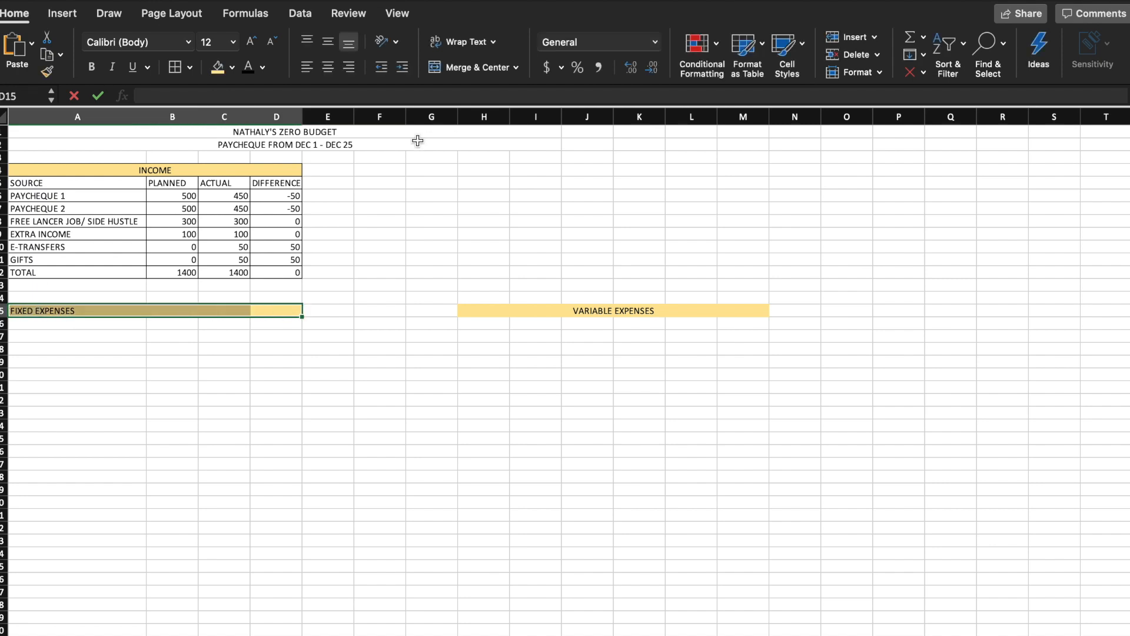
left_click(471, 68)
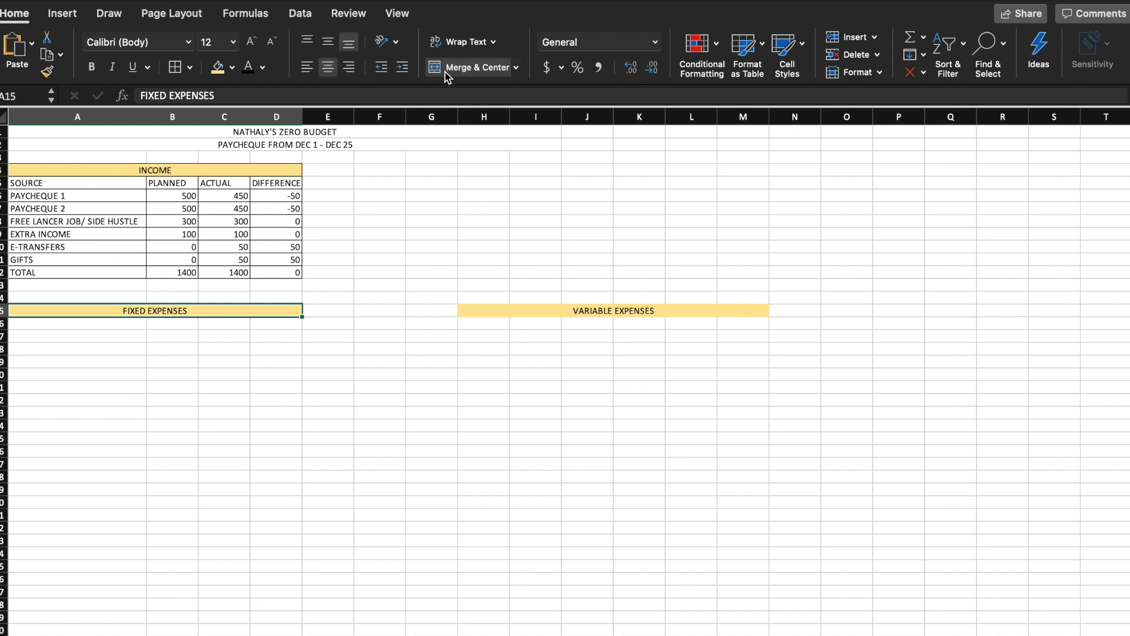
Step: Enter the fixed expense labels RENT, PHONE BILL, INTERNET BILL and CAR INSURANCE in A16 to A19
left_click(79, 327)
type("RENT")
key("Return")
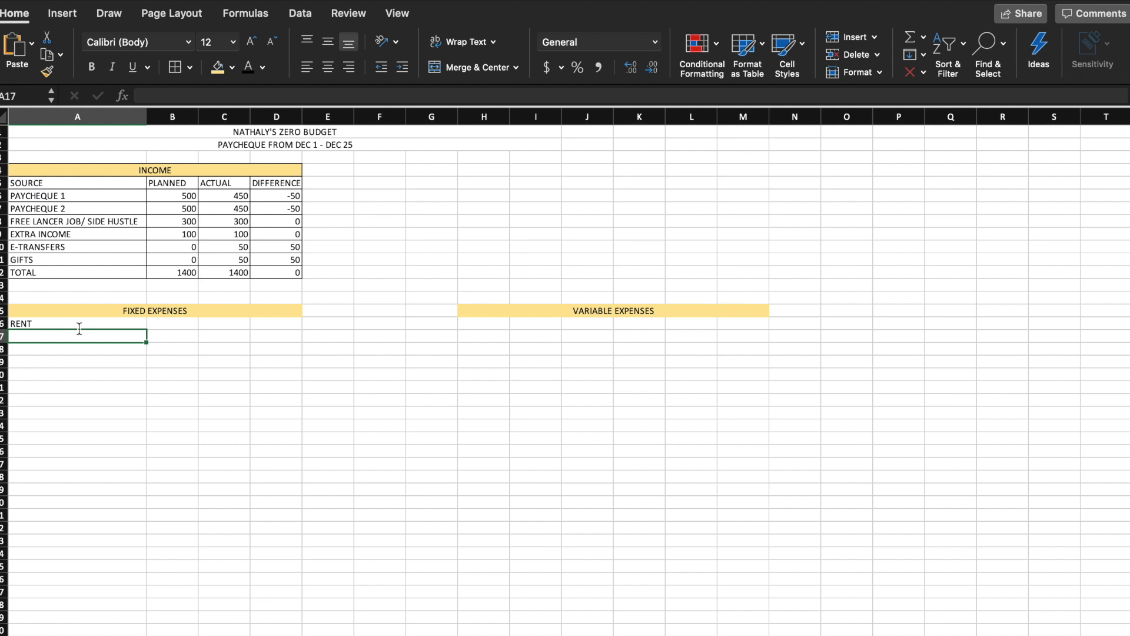
type("PHONE BILL")
key("Return")
type("INTERNET BILL")
key("Return")
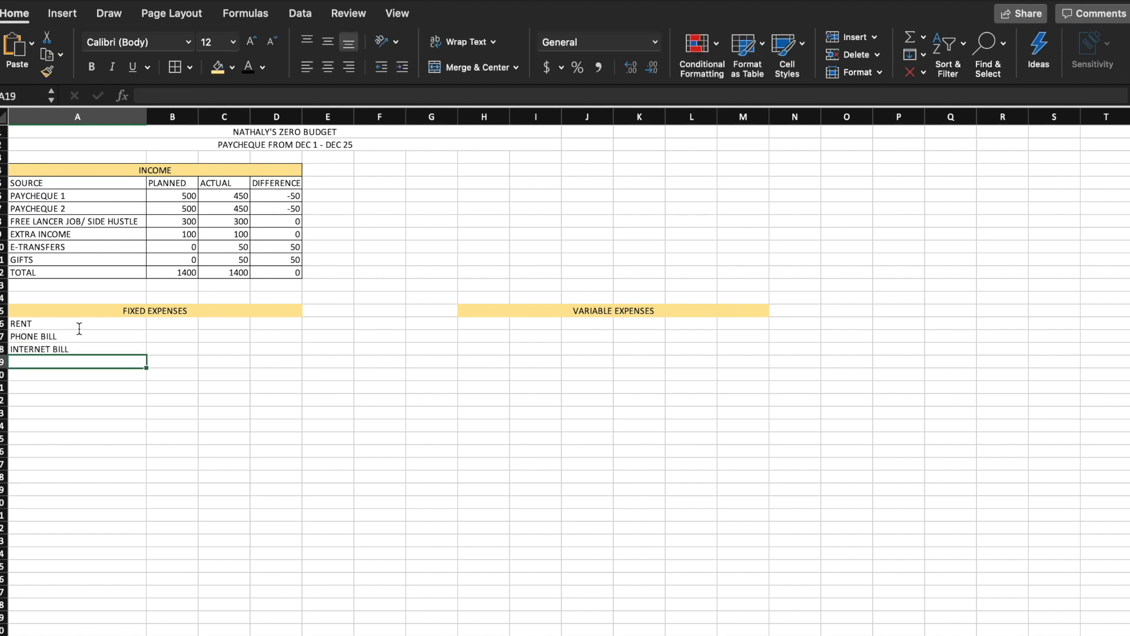
type("CAR INSURANCE")
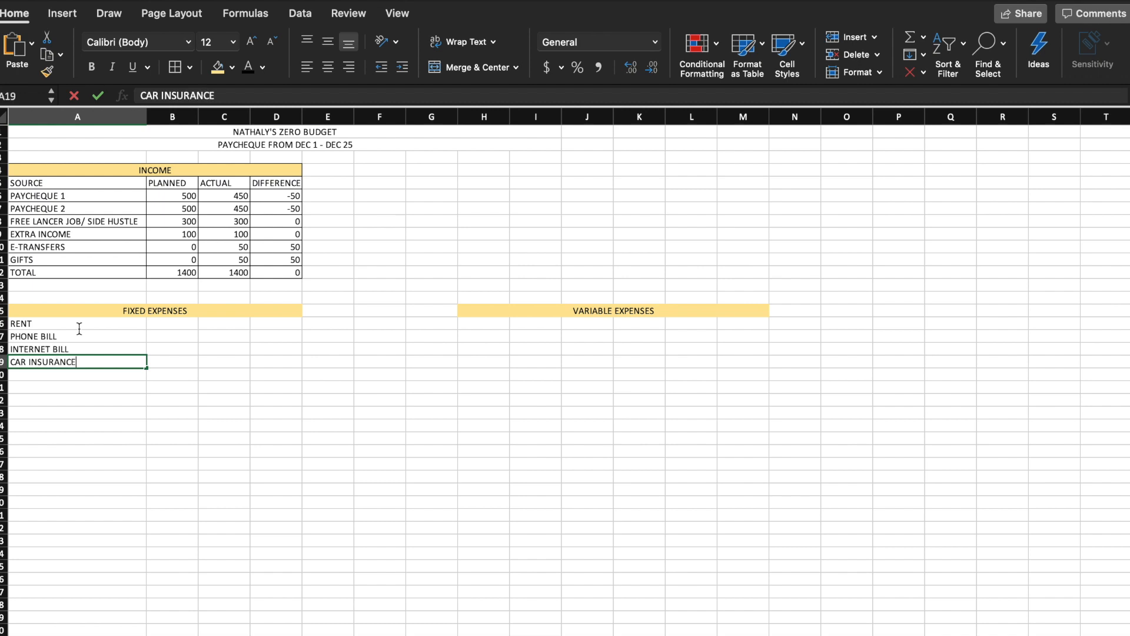
key("Return")
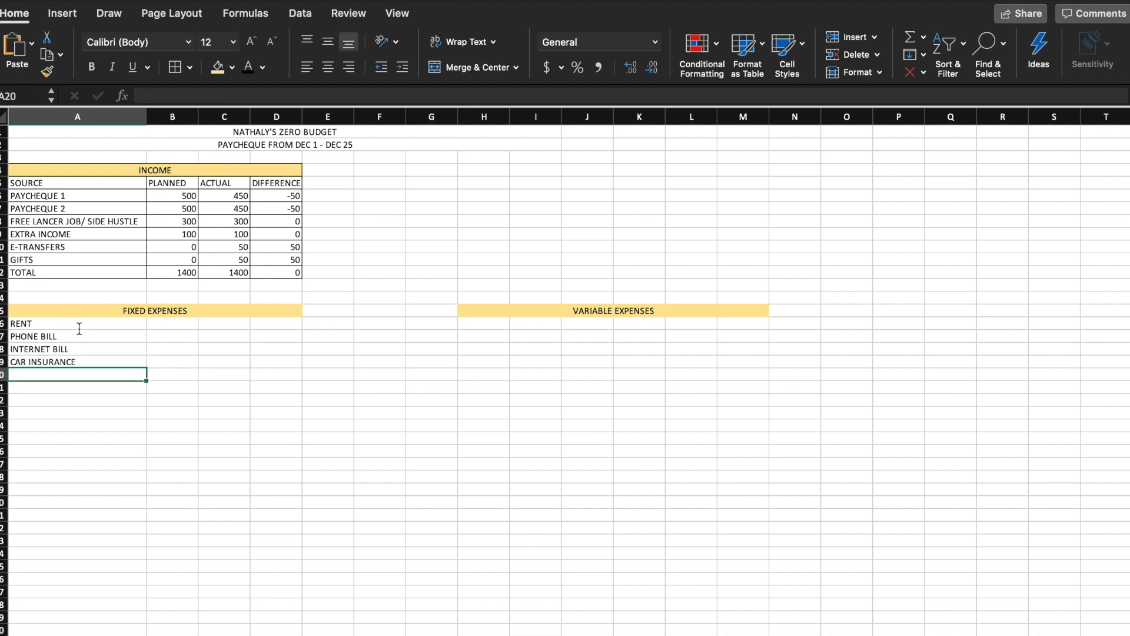
Step: Add the labels NETFLIX, SPOTIFY and TOTAL in A20 to A22 of the fixed expenses list
type("NETFLIX")
key("Return")
type("SPOTIFY")
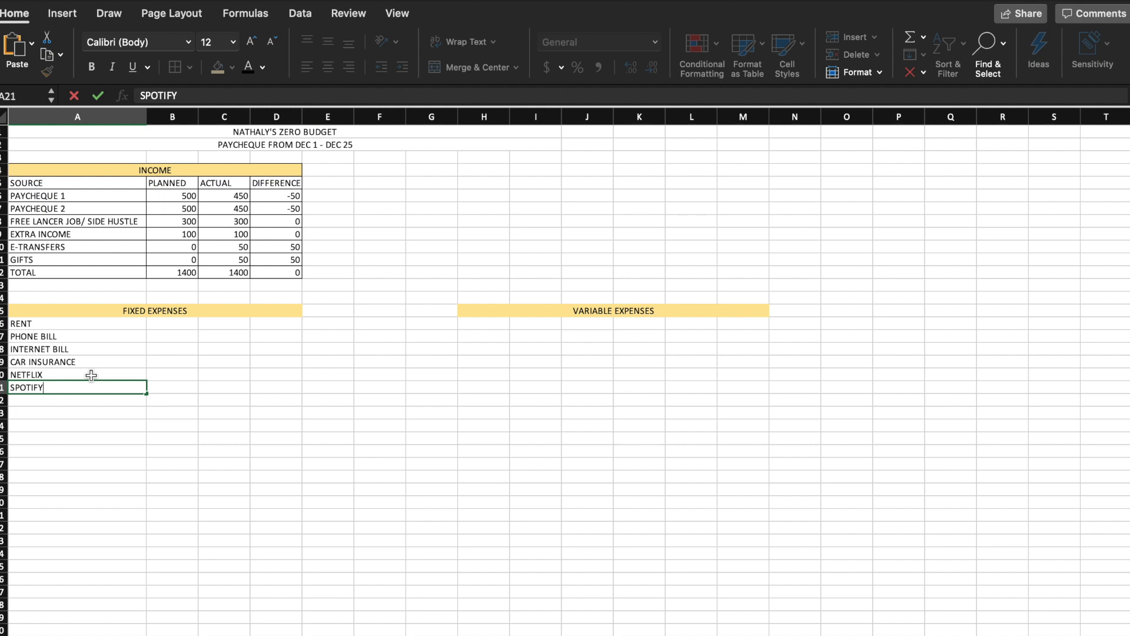
key("Return")
type("TOTAL")
key("Tab")
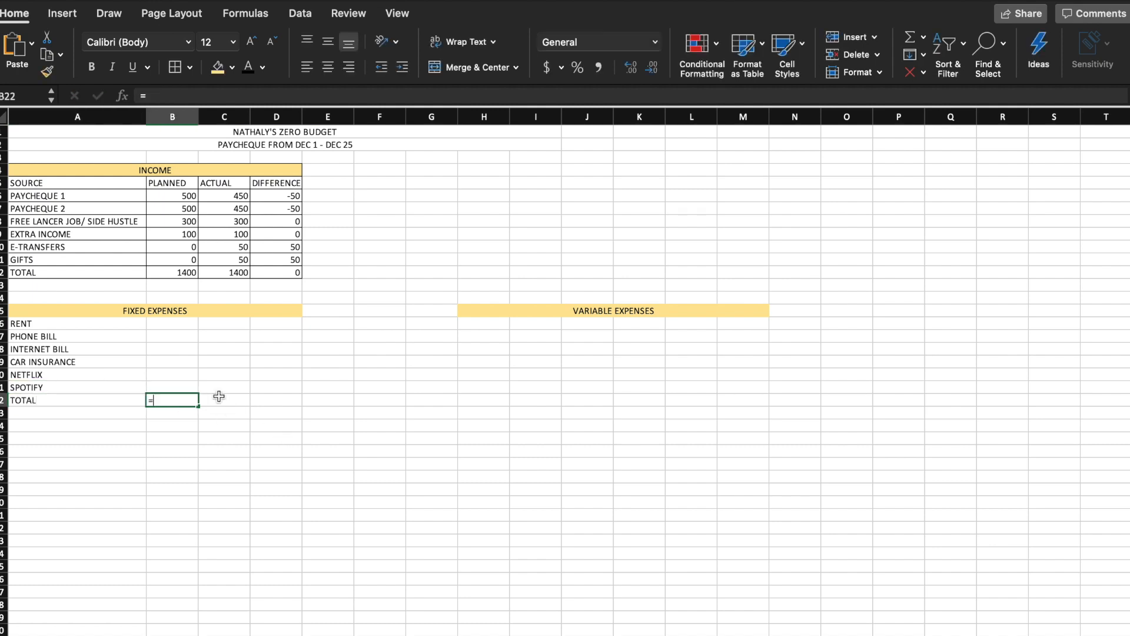
Step: Enter =SUM(B16:B21) in B22 and fill the total formula across to D22
type("=SUM(")
left_click_drag(179, 328, 297, 406)
key("Return")
left_click(190, 402)
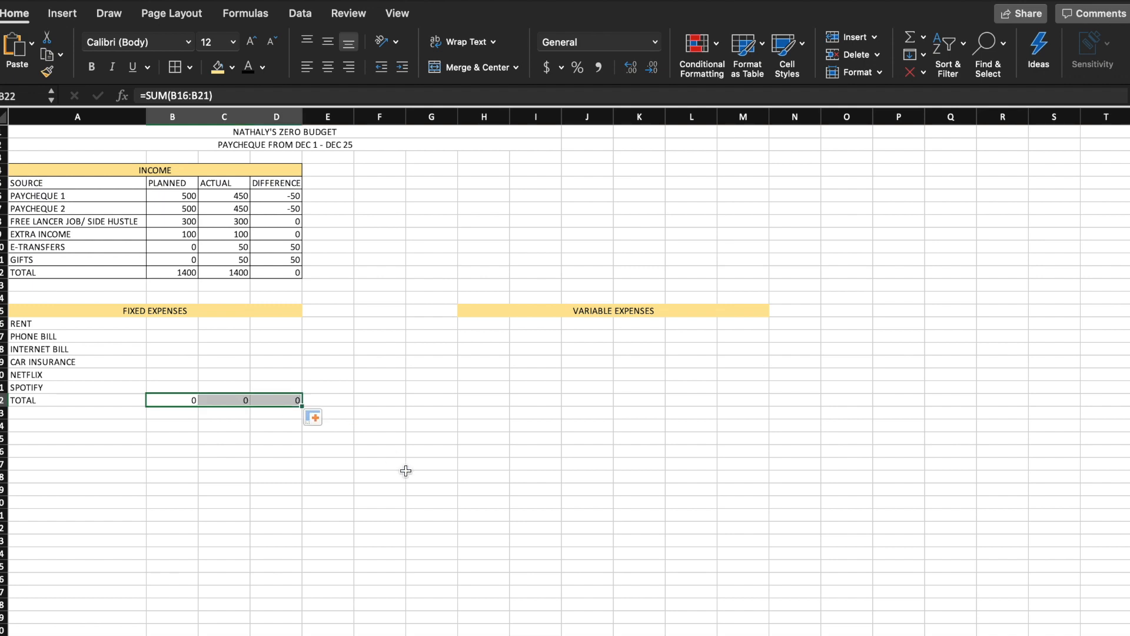
Step: Enter 1500 as both the planned and actual RENT amount in B16 and C16
left_click(177, 323)
type("500")
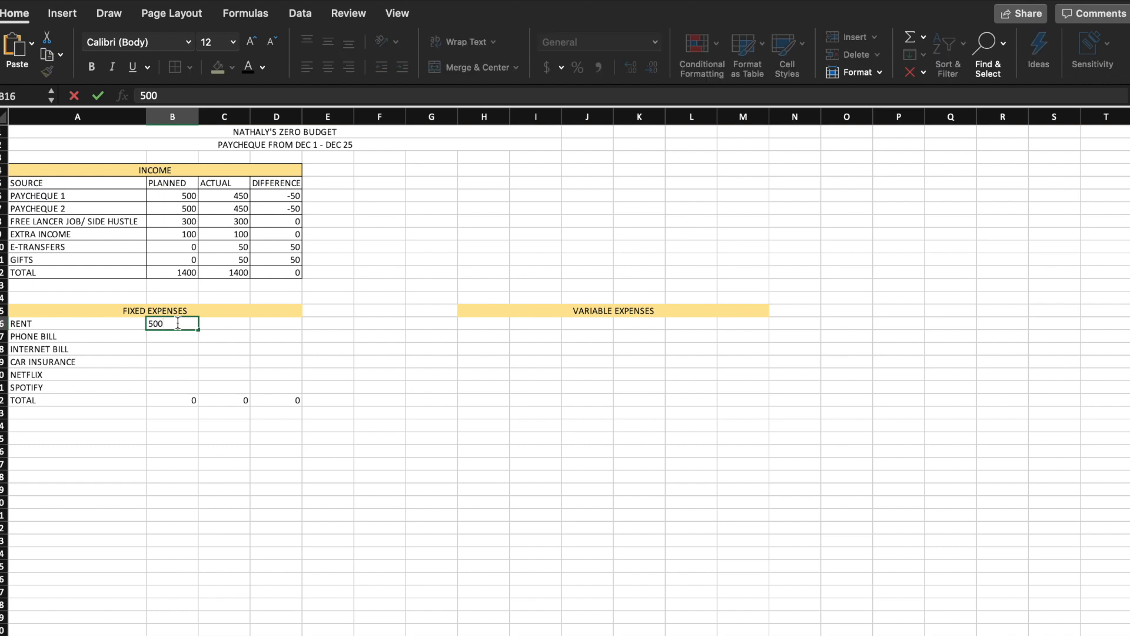
key("BackSpace")
key("BackSpace")
type("1500")
key("Tab")
type("1500")
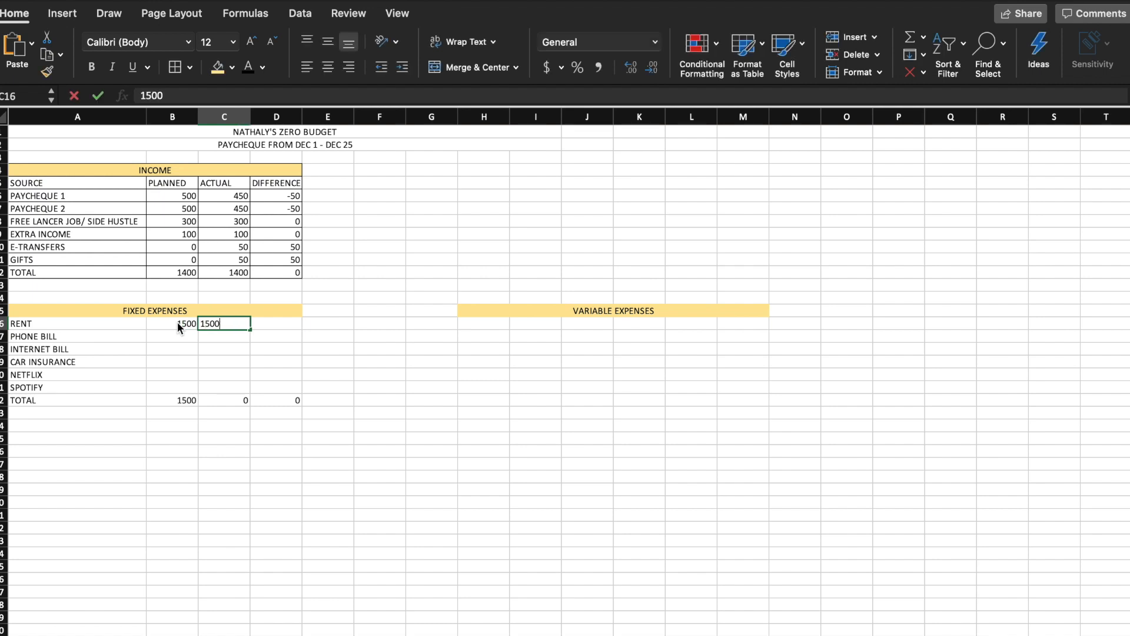
key("Tab")
Step: Enter the RENT difference formula =B16-C16 in D16
key("Left")
key("Right")
type("=")
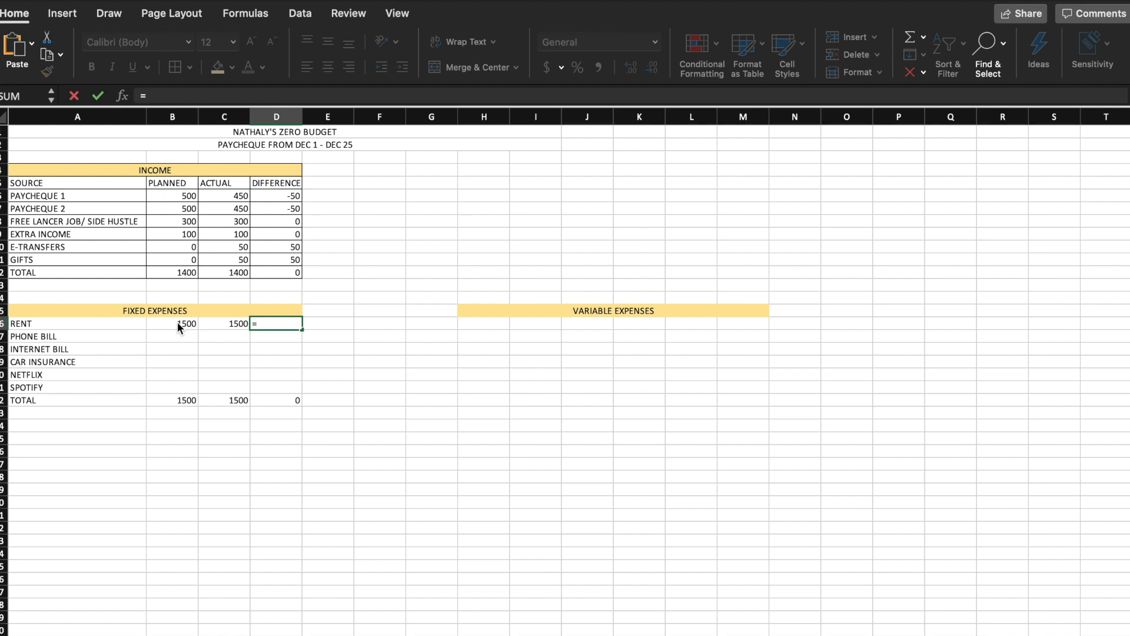
left_click(162, 323)
type("-")
left_click(224, 324)
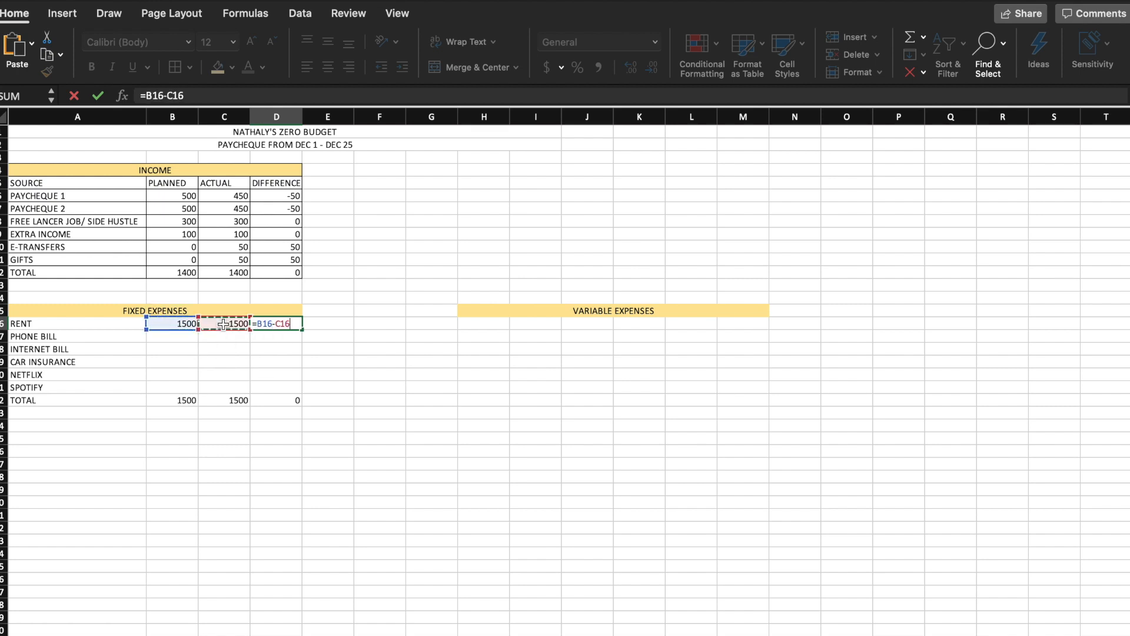
key("Return")
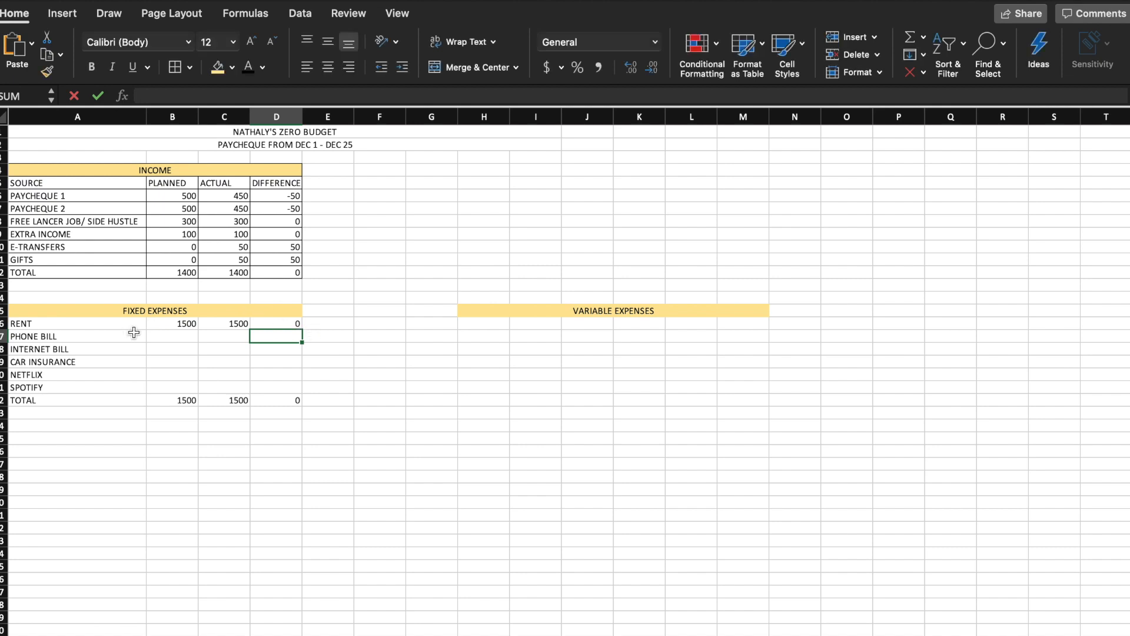
Step: Enter planned and actual amounts of 60 for PHONE BILL and 40 for INTERNET BILL in B17:C18
left_click(169, 334)
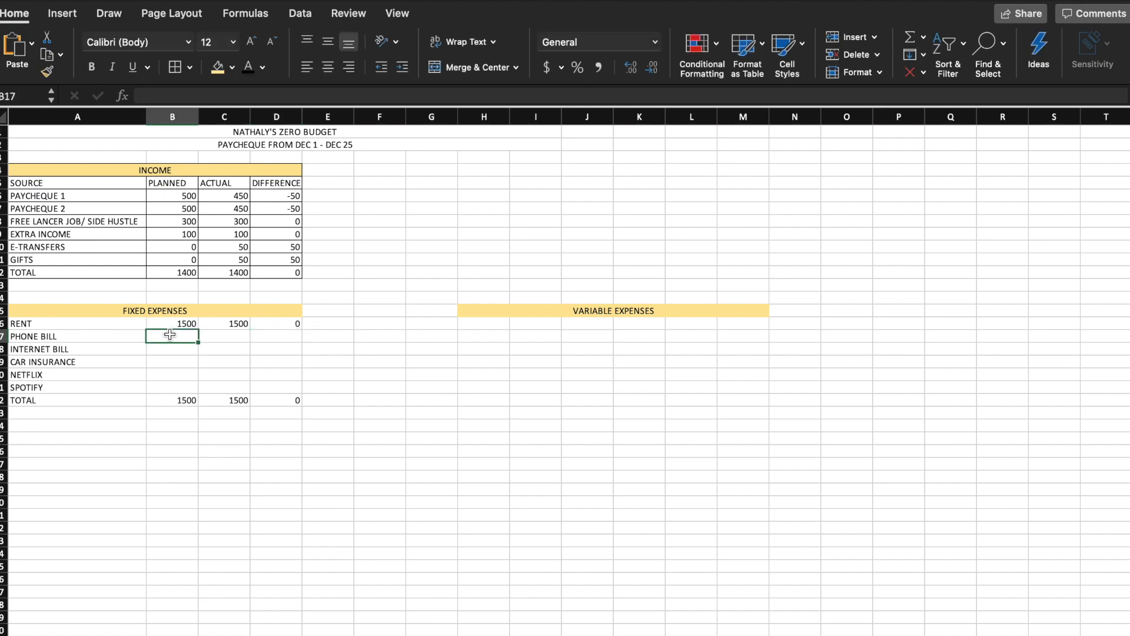
type("60")
key("Tab")
type("60")
key("Down")
key("Left")
type("40")
key("Tab")
type("40")
key("Return")
Step: Enter planned and actual amounts of 300 for CAR INSURANCE, 10 for NETFLIX and 10 for SPOTIFY in B19:C21
type("300")
key("Tab")
type("300")
key("Return")
type("10")
key("Tab")
type("10")
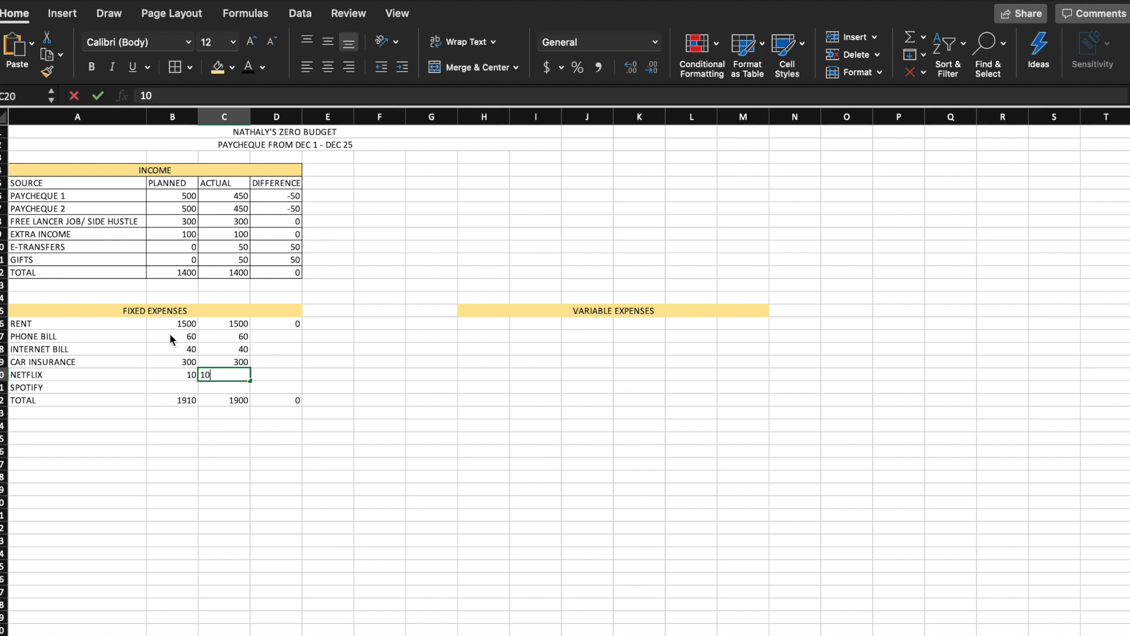
key("Return")
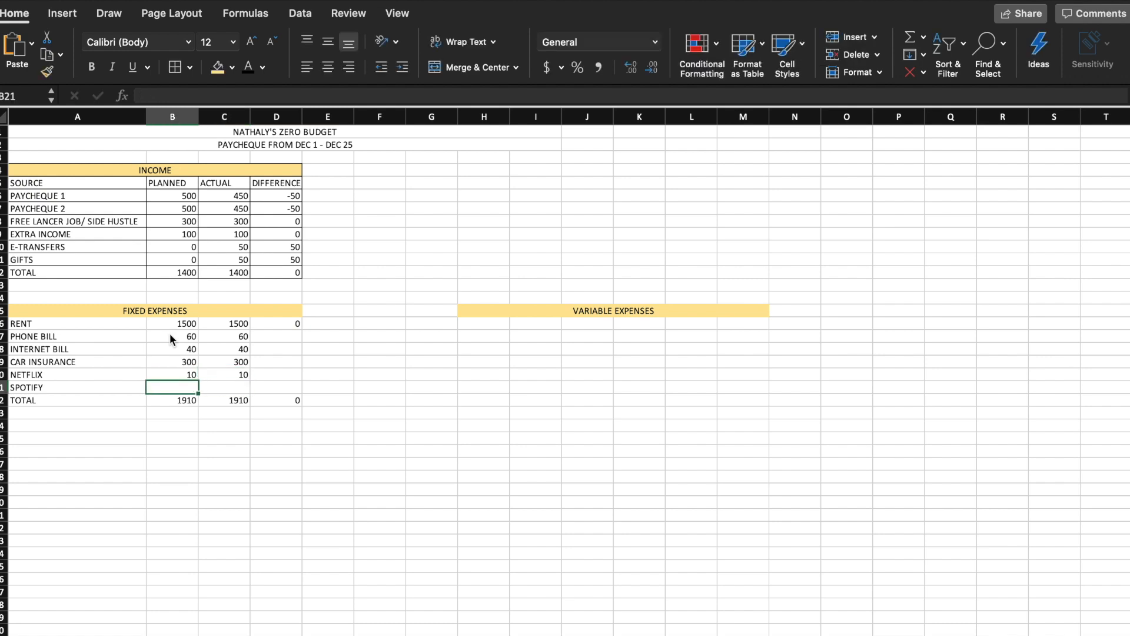
type("10")
key("Tab")
type("10")
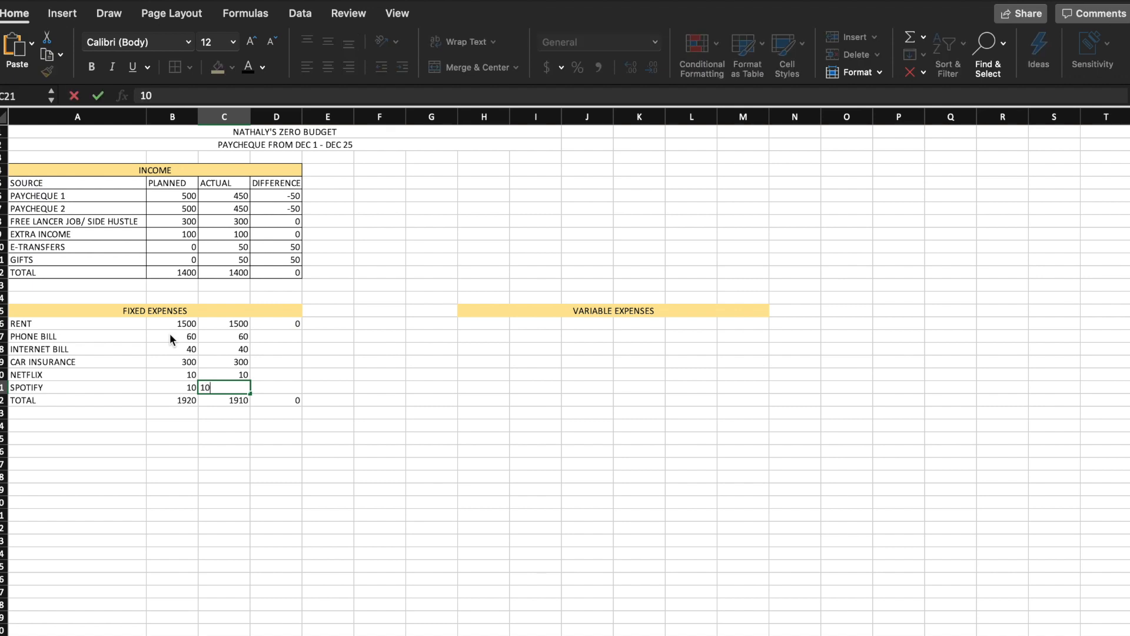
key("Tab")
Step: Fill the difference formula from D16 down through D21
left_click(282, 319)
left_click_drag(302, 329, 303, 394)
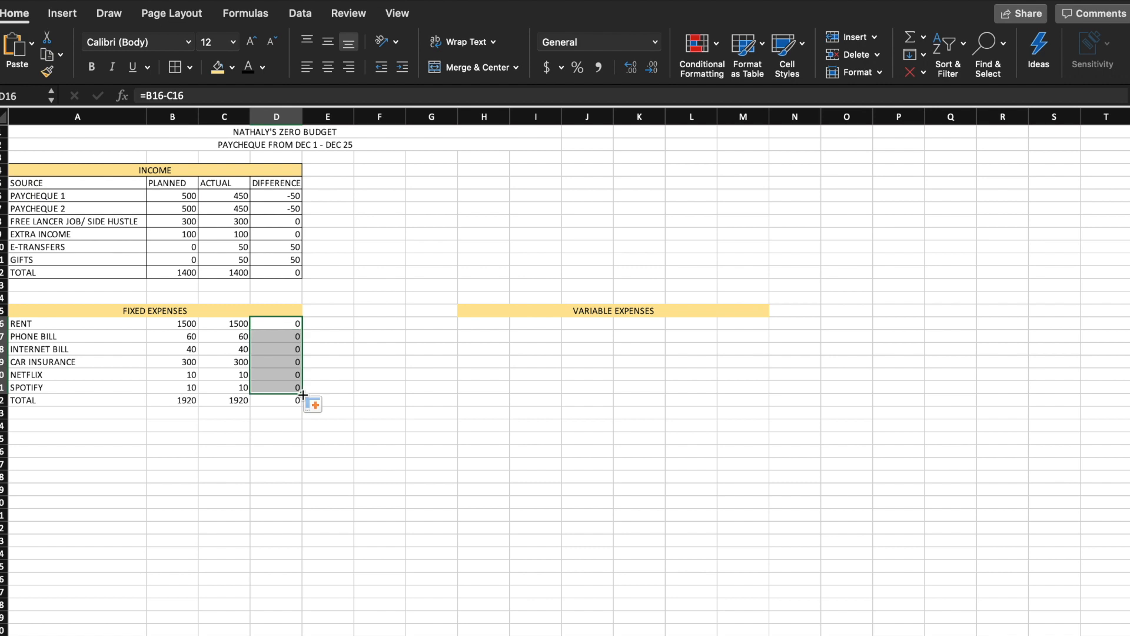
left_click(307, 466)
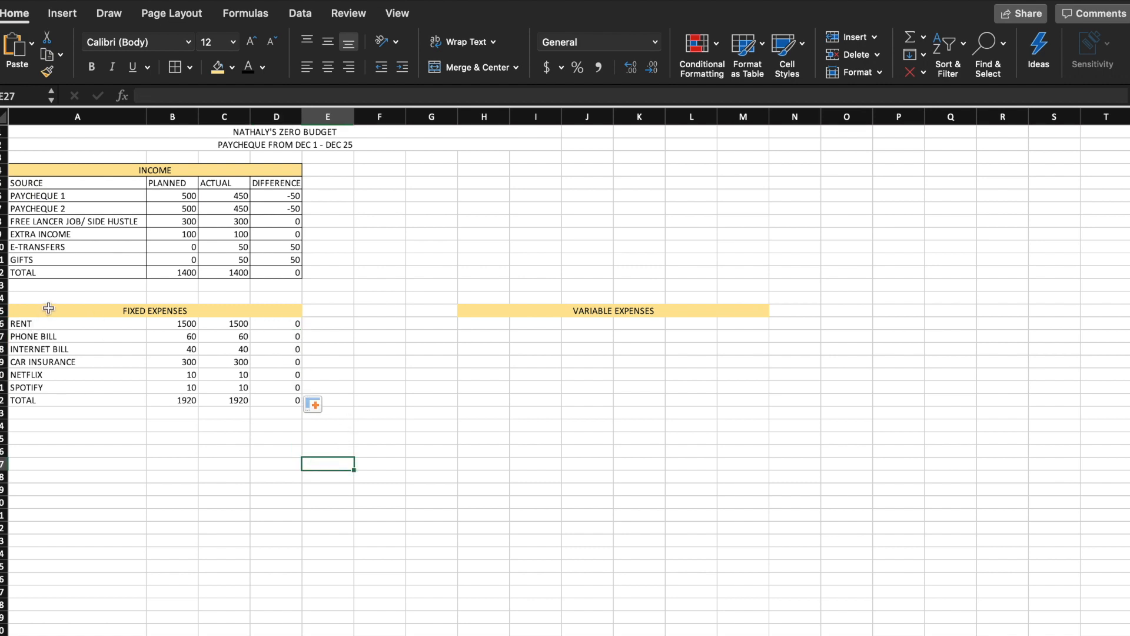
Step: Apply all borders to the fixed expenses table in A15:D22
left_click_drag(49, 308, 277, 401)
left_click(185, 68)
left_click(386, 454)
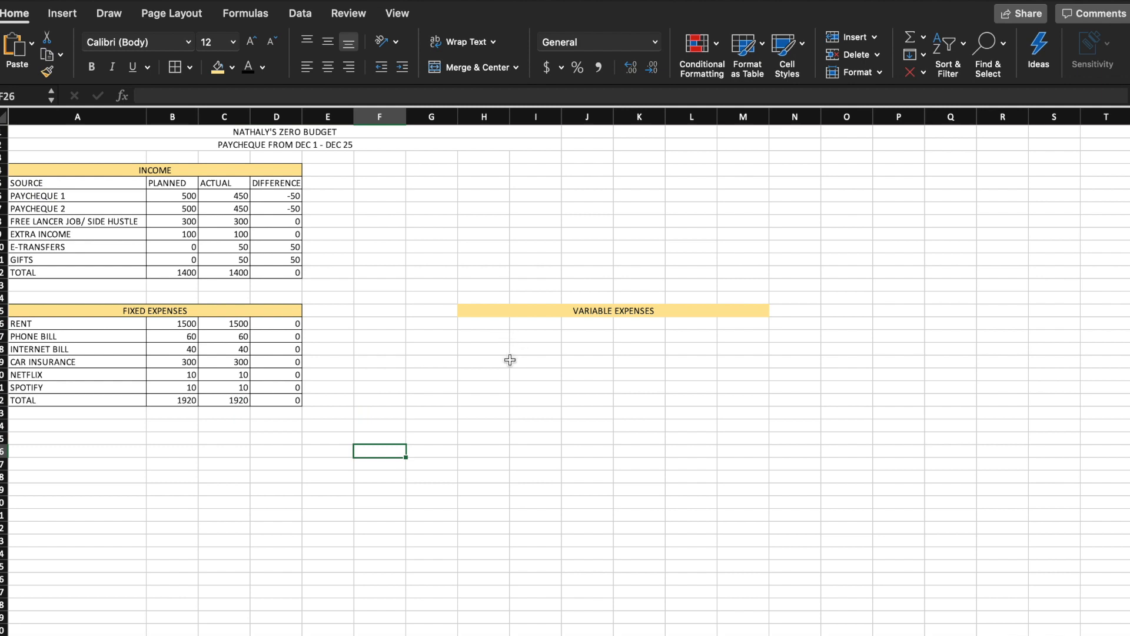
left_click_drag(477, 323, 499, 424)
left_click_drag(55, 324, 62, 388)
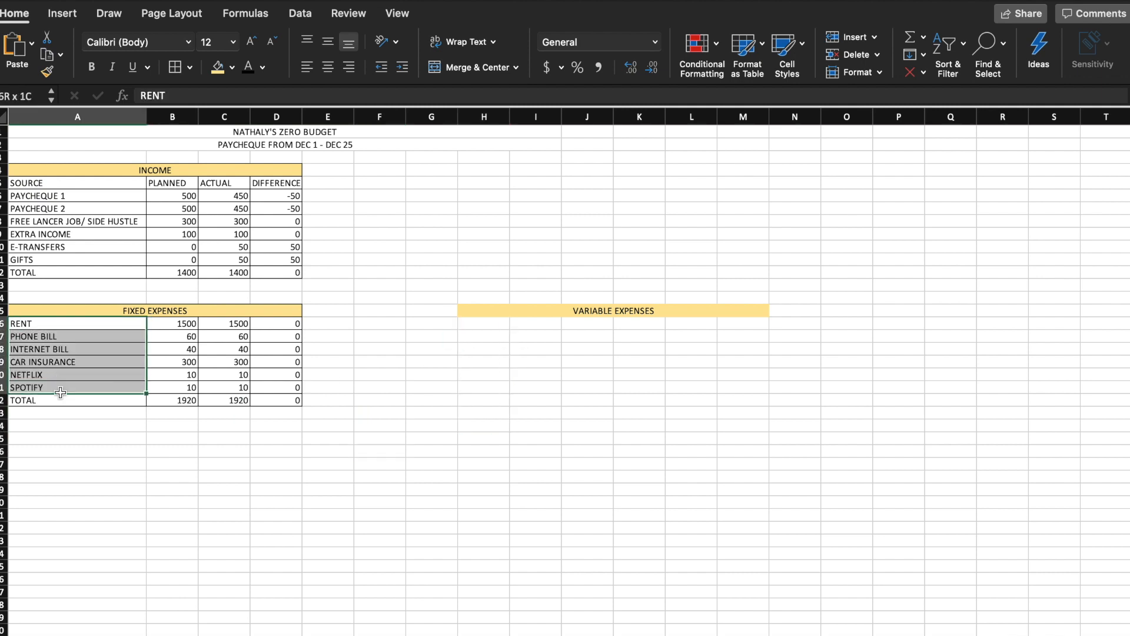
left_click(470, 339)
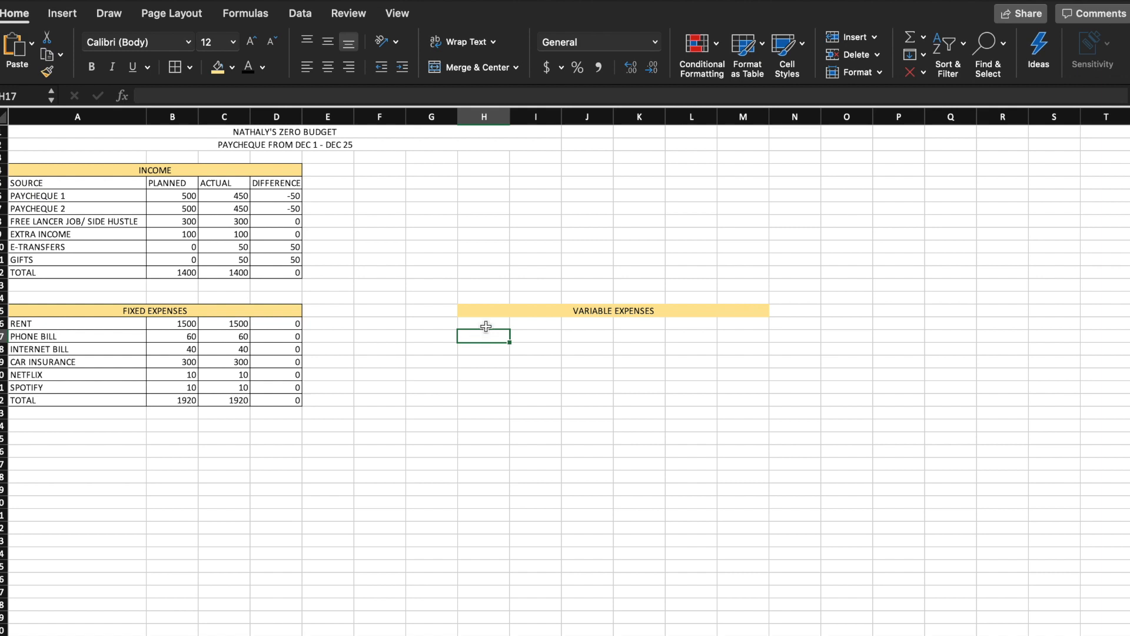
Step: Fill H16:J16 with standard green, merge and center it, and enter the heading FOOD
left_click_drag(480, 323, 598, 327)
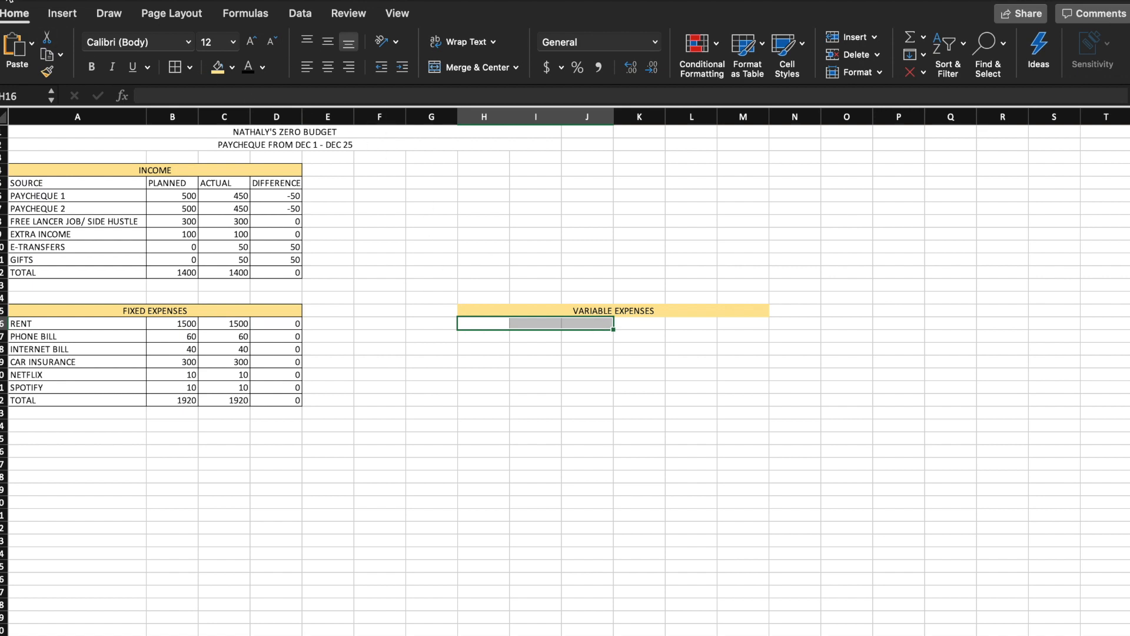
left_click(232, 66)
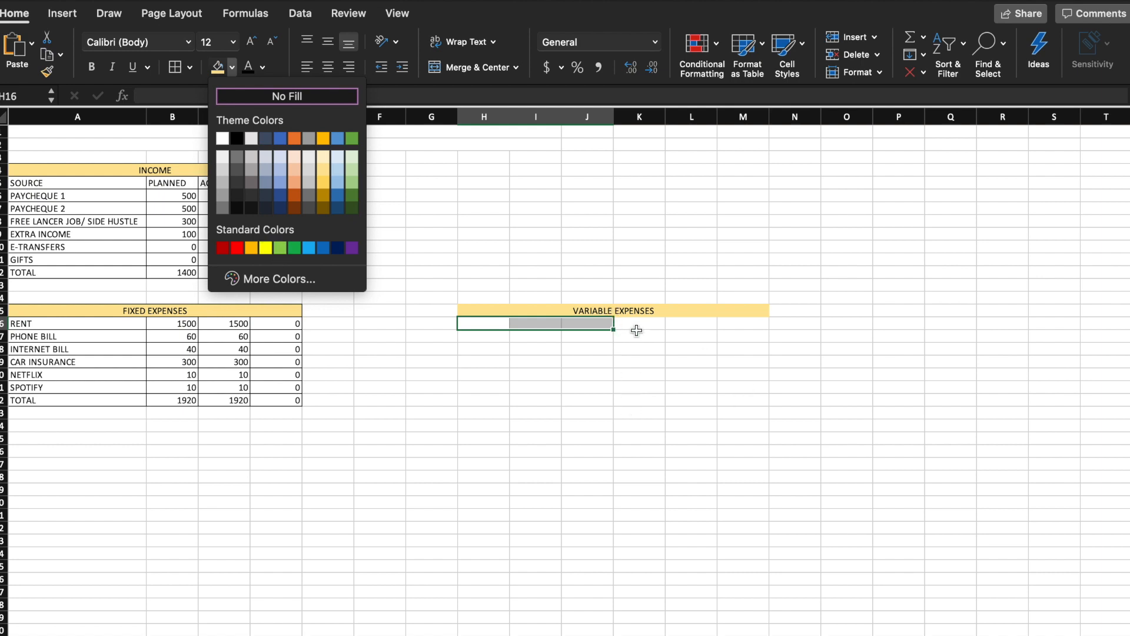
left_click(609, 328)
left_click_drag(643, 323, 480, 325)
left_click_drag(574, 327, 491, 327)
left_click(232, 67)
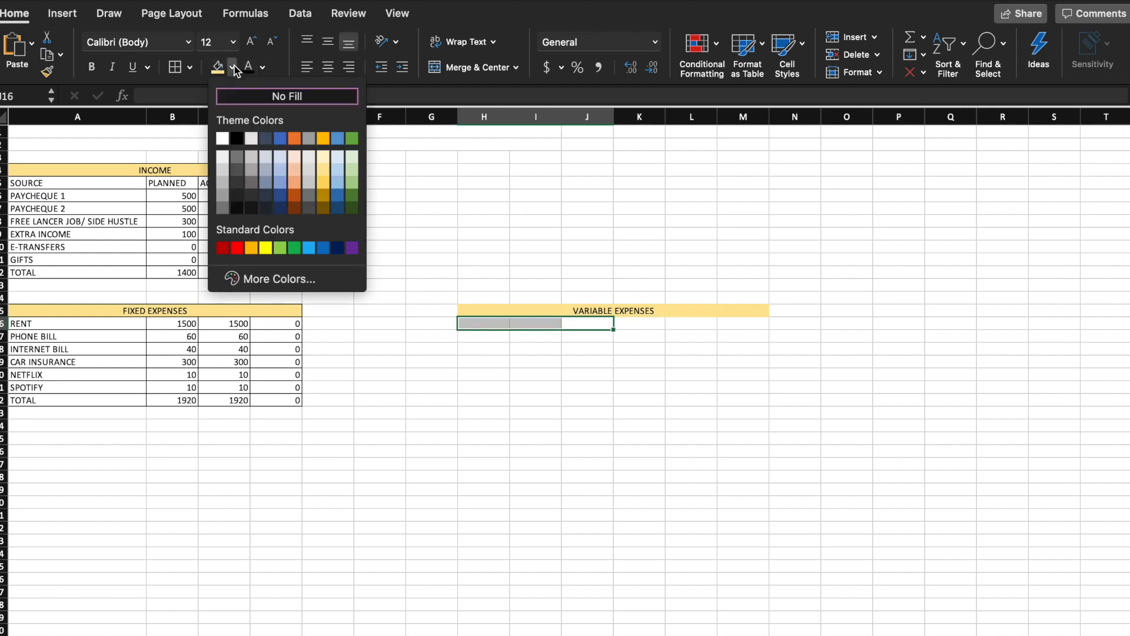
left_click(294, 248)
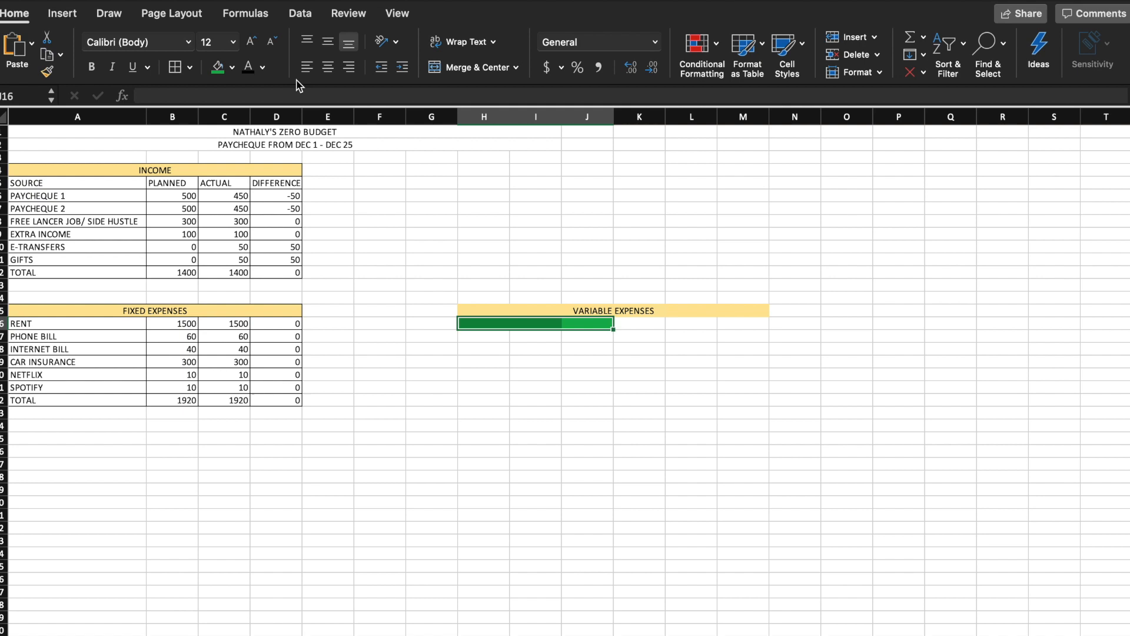
left_click(462, 68)
type("FOOD")
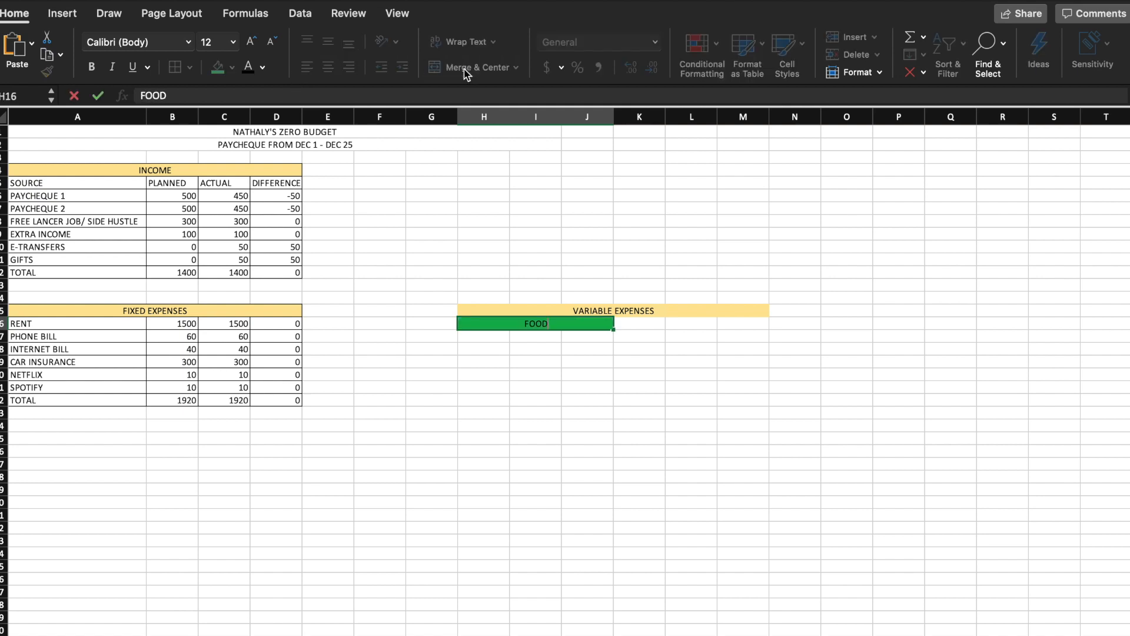
key("Return")
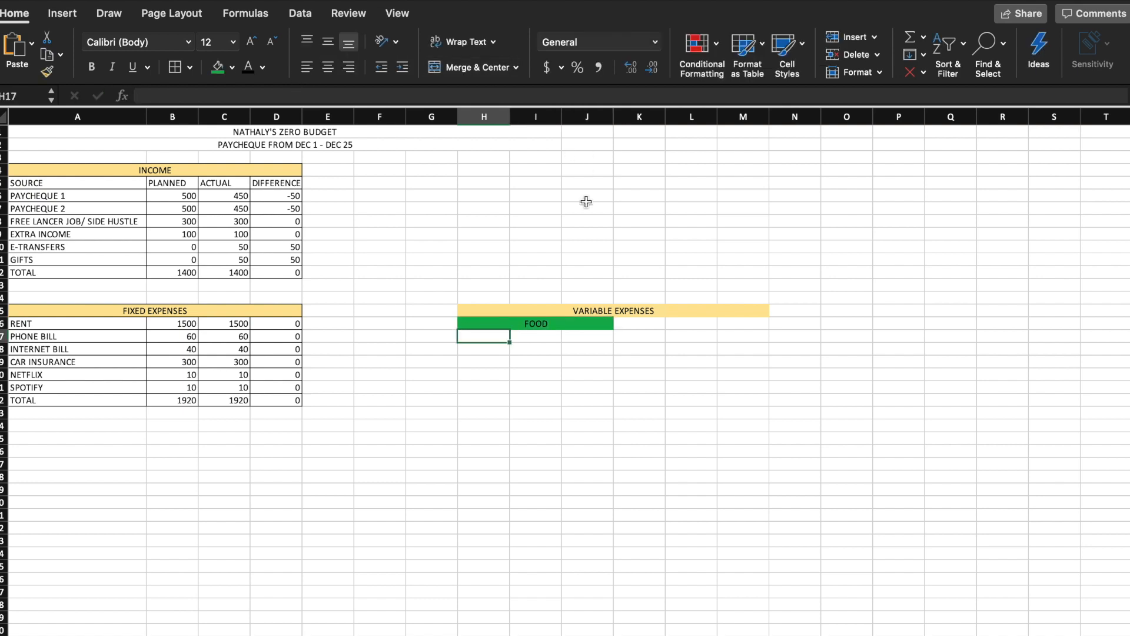
Step: Enter GROCERIES in H17 as the first item under the FOOD heading
type("GORCE")
key("BackSpace")
key("BackSpace")
key("BackSpace")
key("BackSpace")
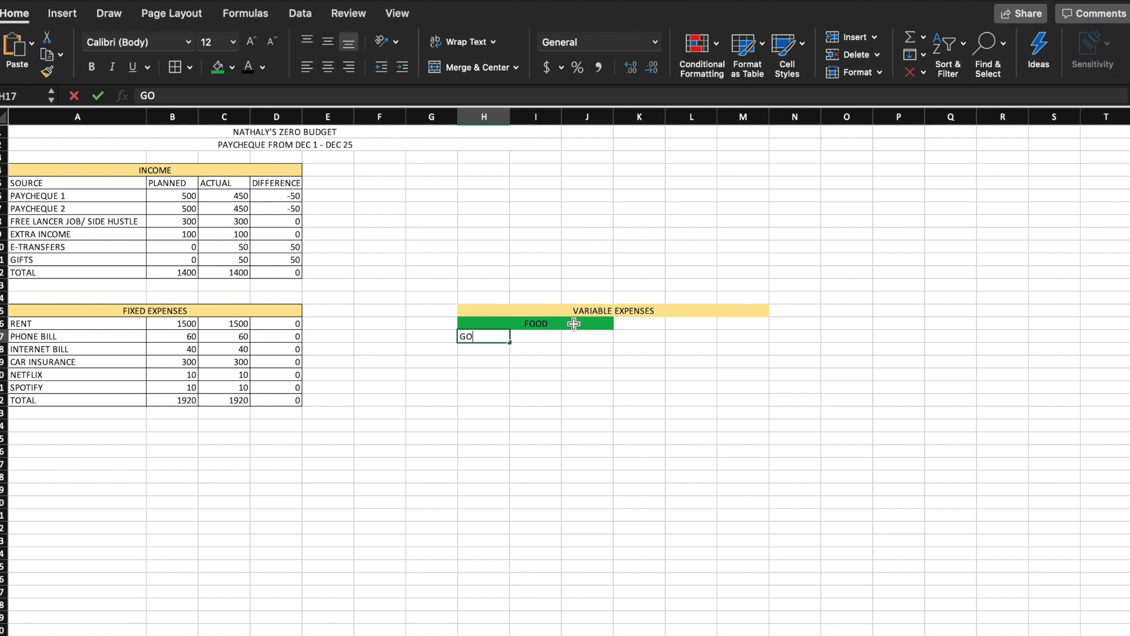
type("ROC")
key("BackSpace")
type("CERIES")
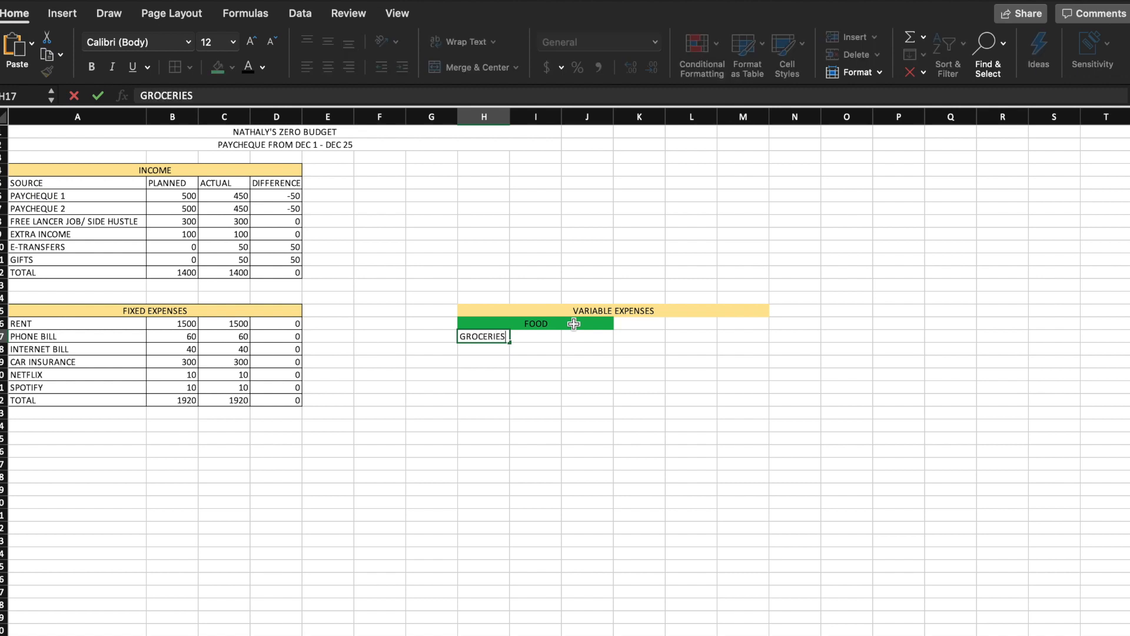
key("Return")
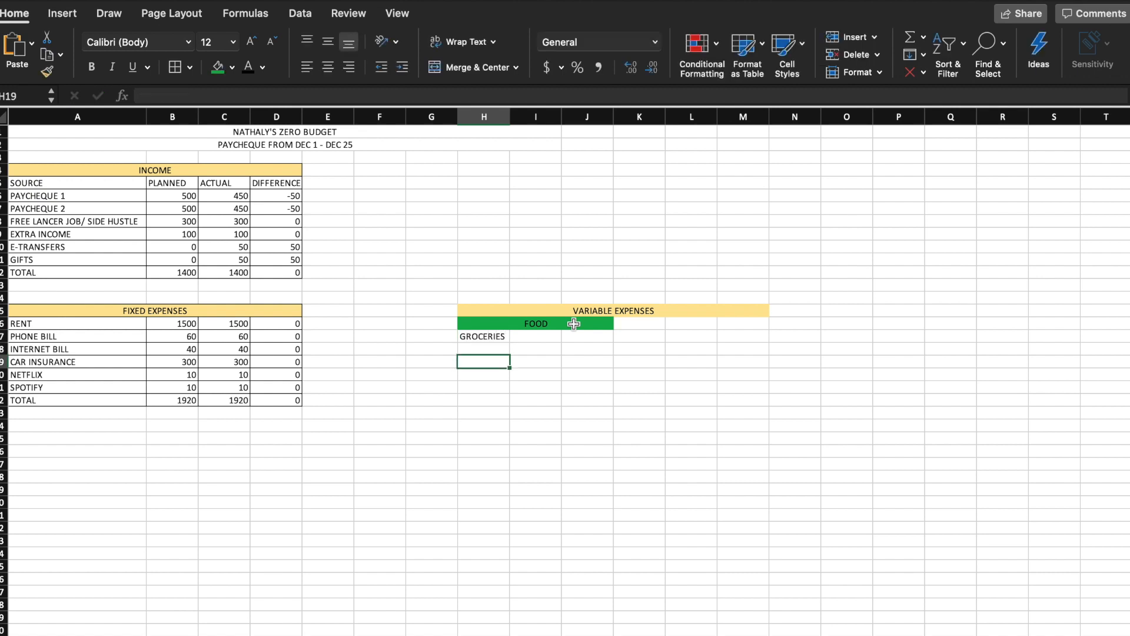
Step: Enter EATING OUT, COFFEE, ALCOHOL and TOTAL in H18:H21 and autofit the width of column H
type("EATING OUT")
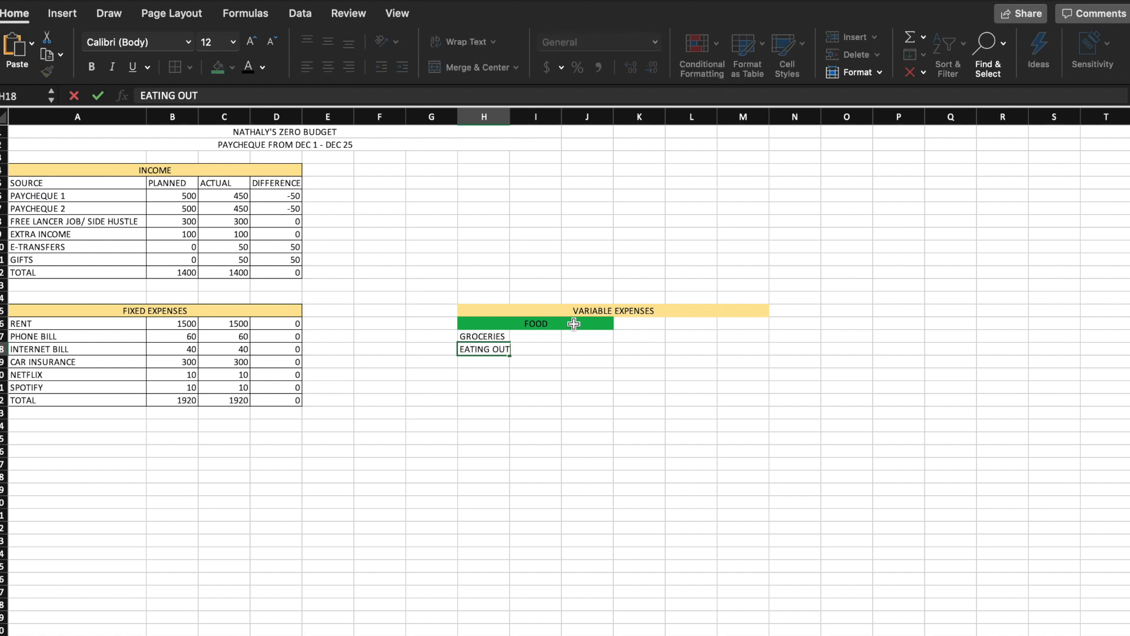
key("Return")
type("COFFEE")
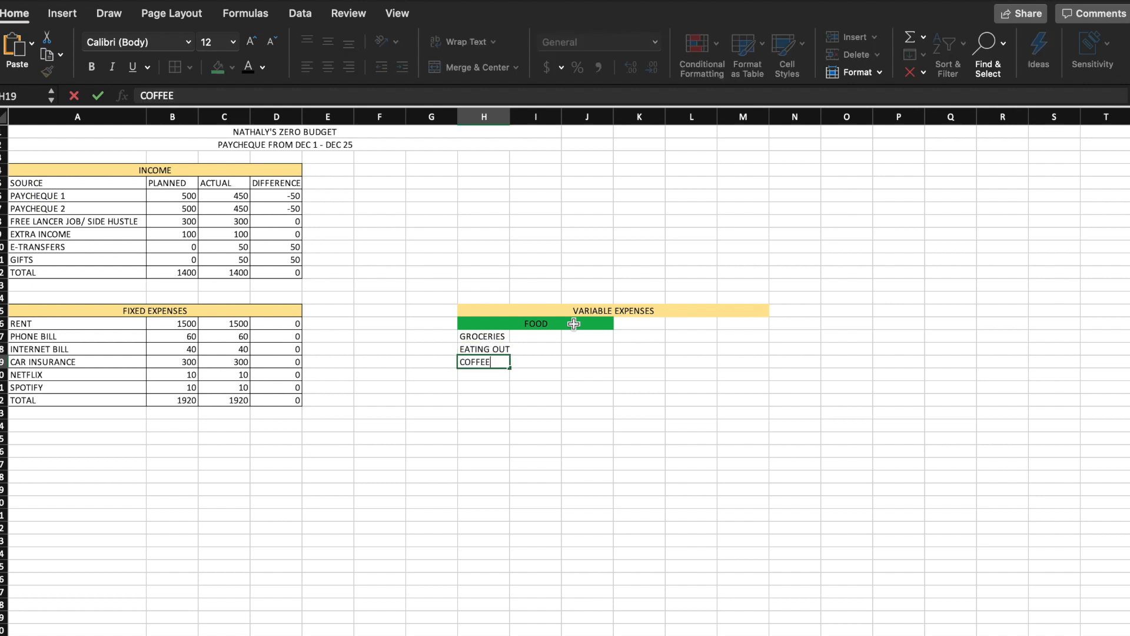
key("Return")
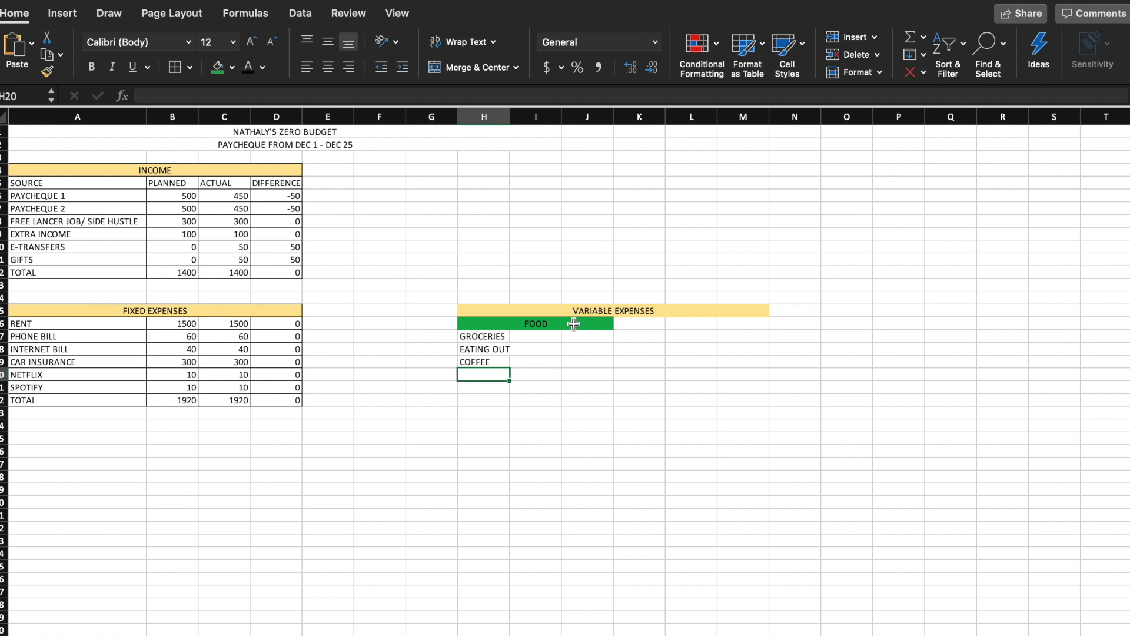
type("ALO")
type("OHOL")
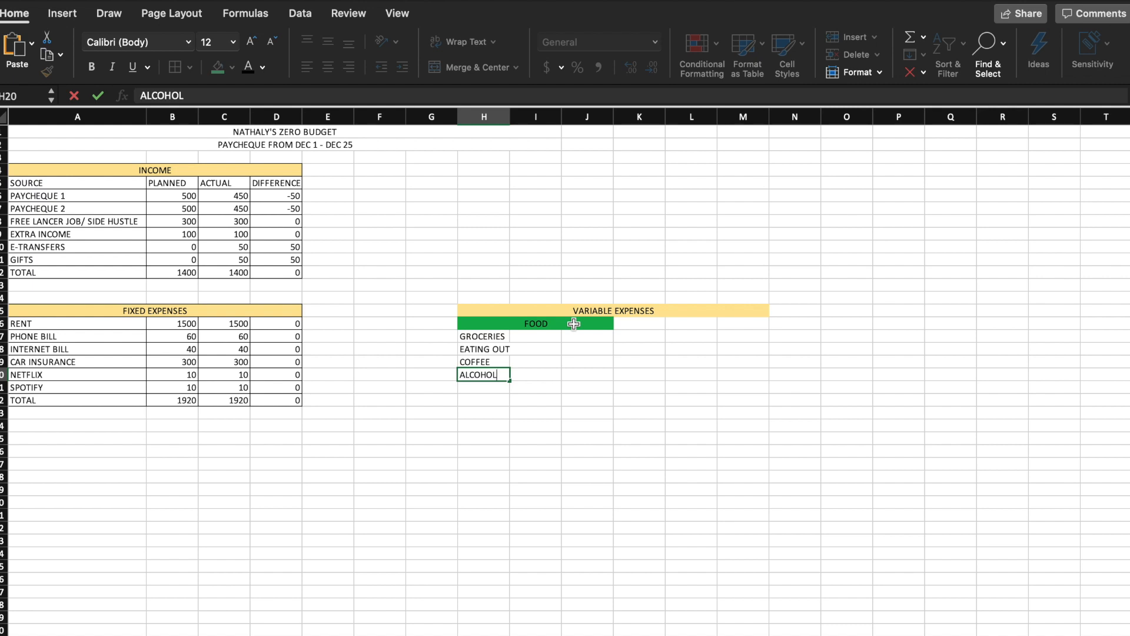
left_click(496, 387)
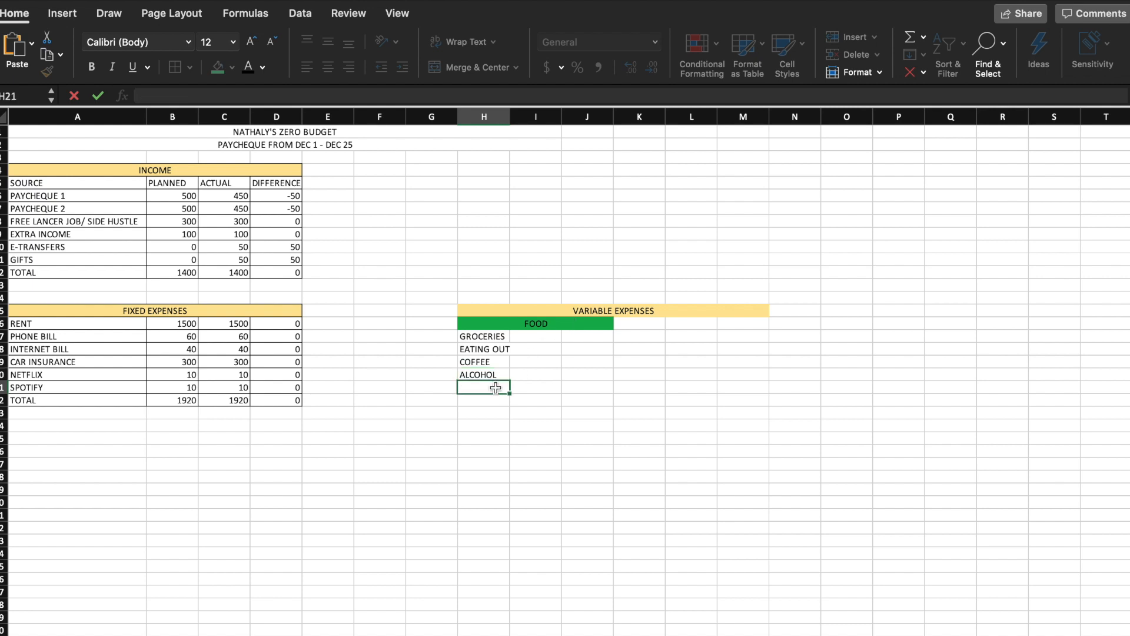
type("TOTAL")
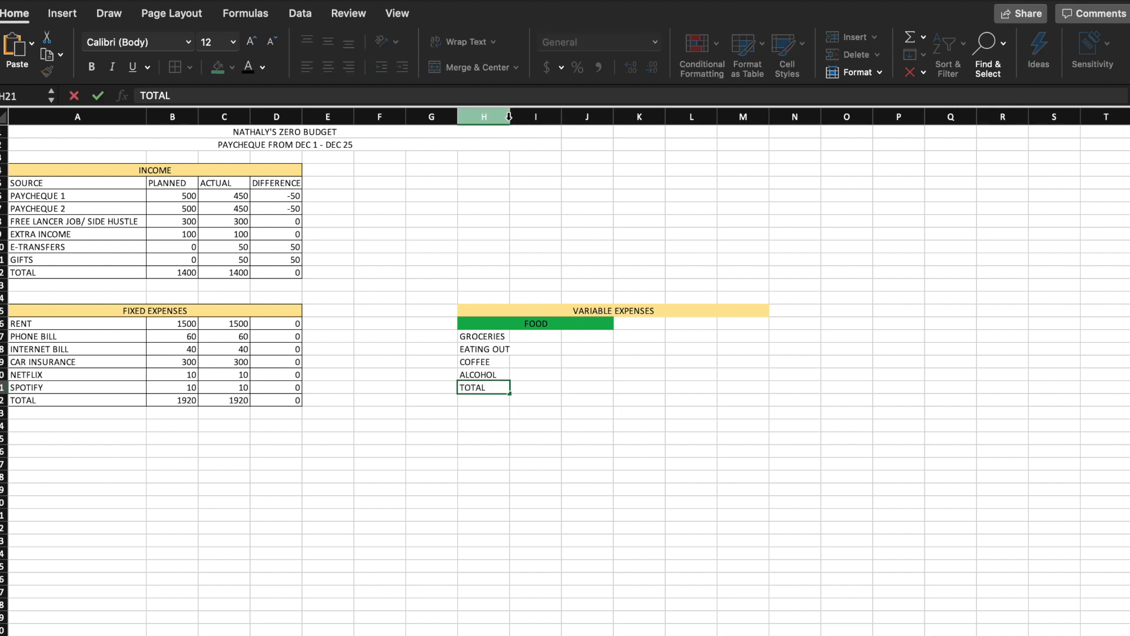
left_click(521, 388)
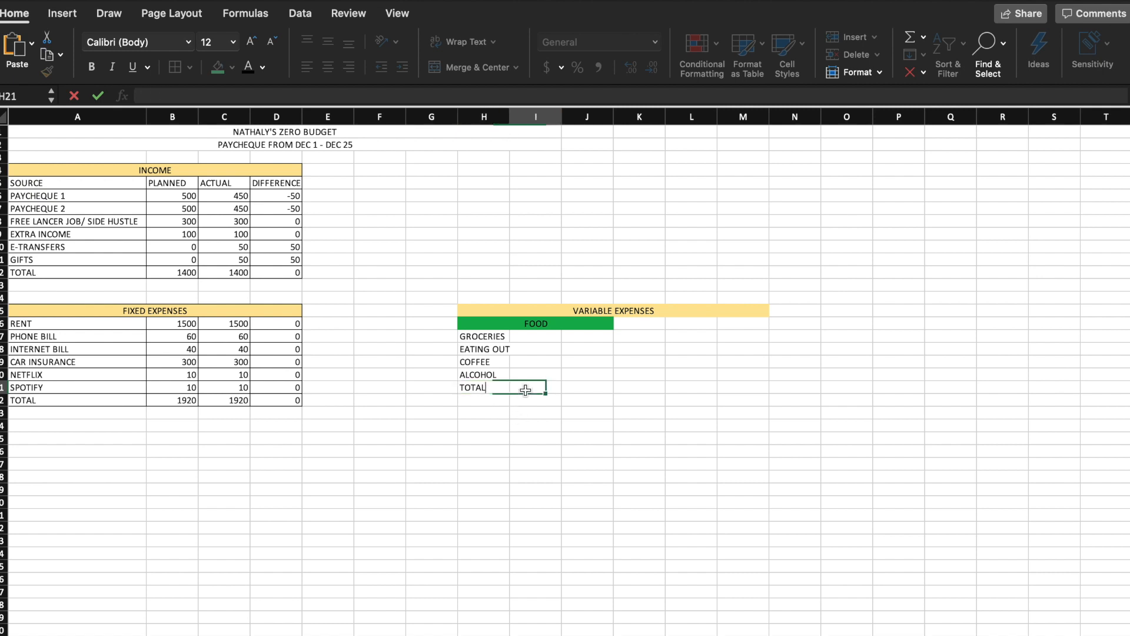
double_click(512, 116)
Step: Enter a planned amount of 180 in I17 and an actual amount of 200 in J17 for GROCERIES
left_click(527, 335)
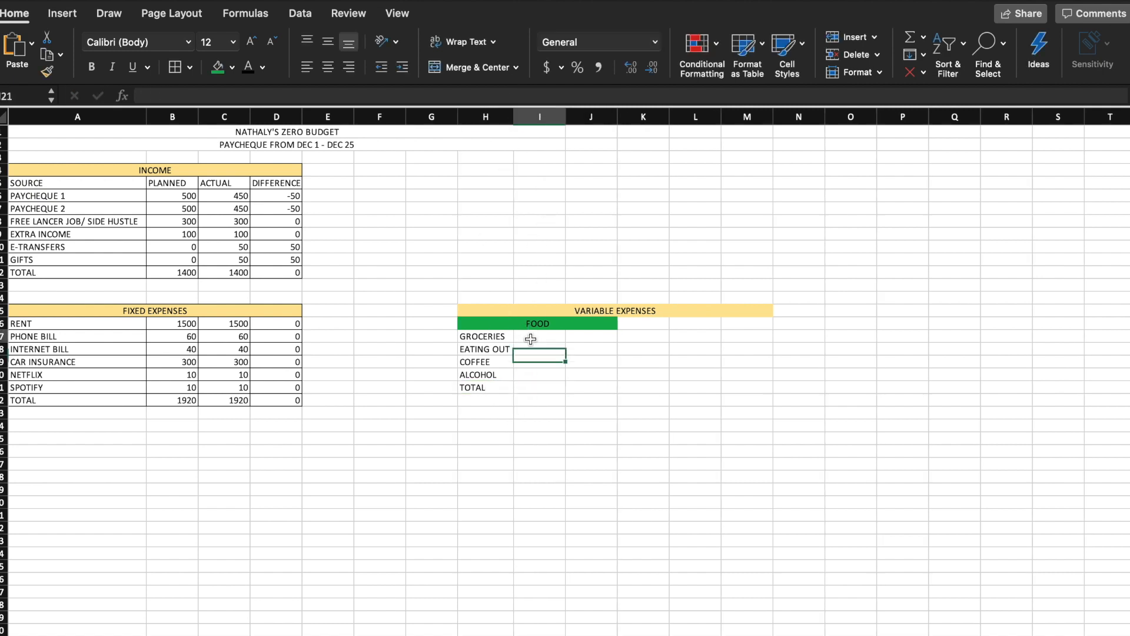
left_click(549, 359)
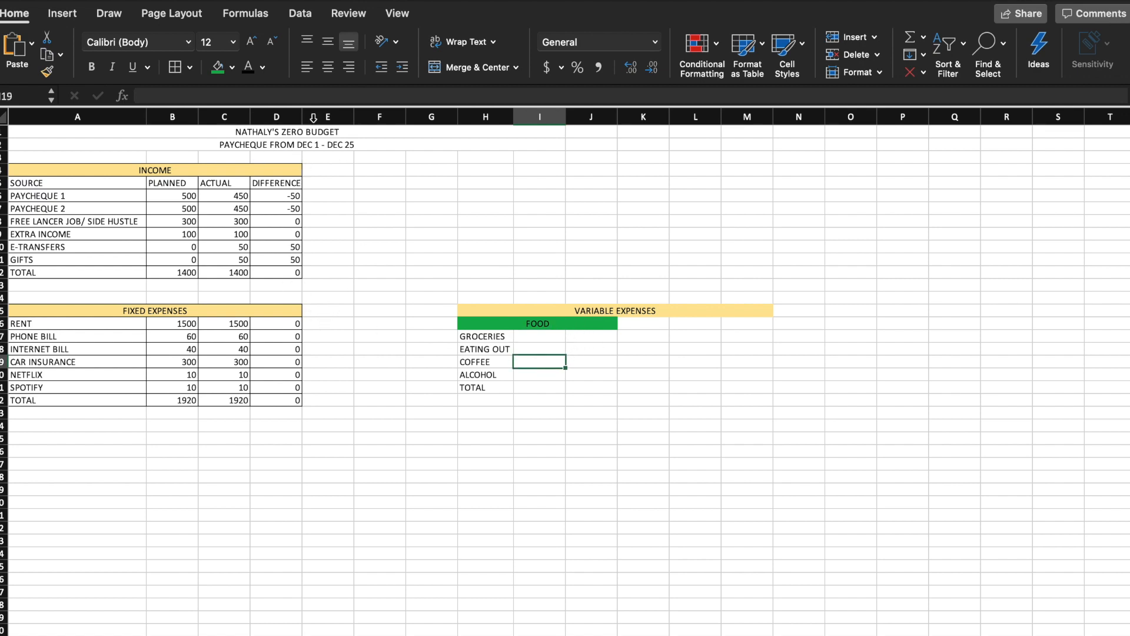
left_click(537, 340)
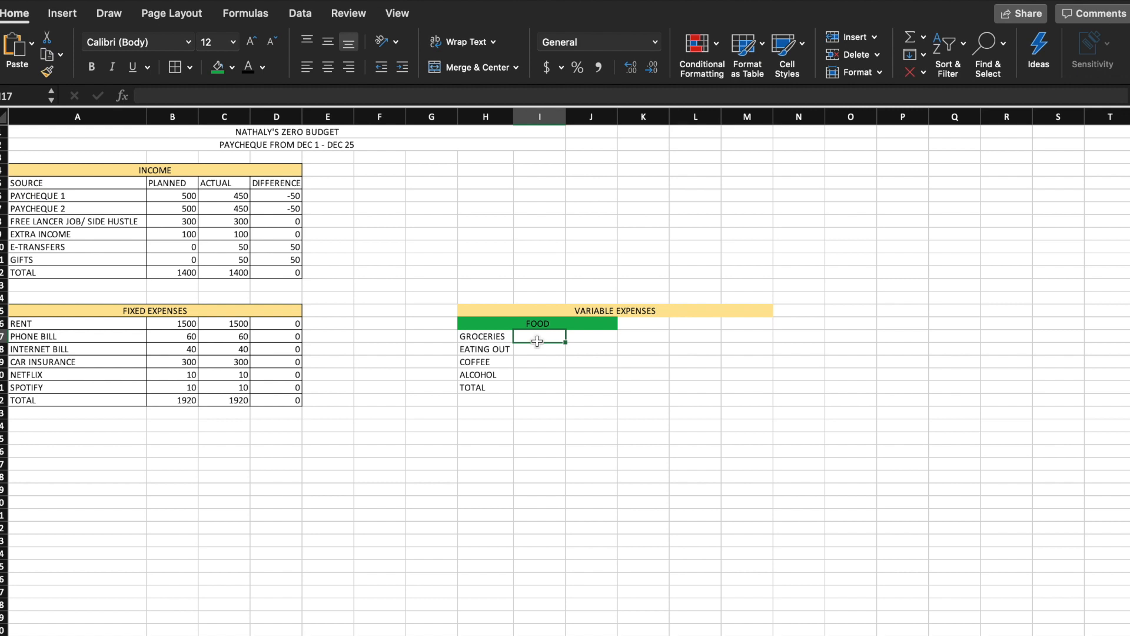
type("180")
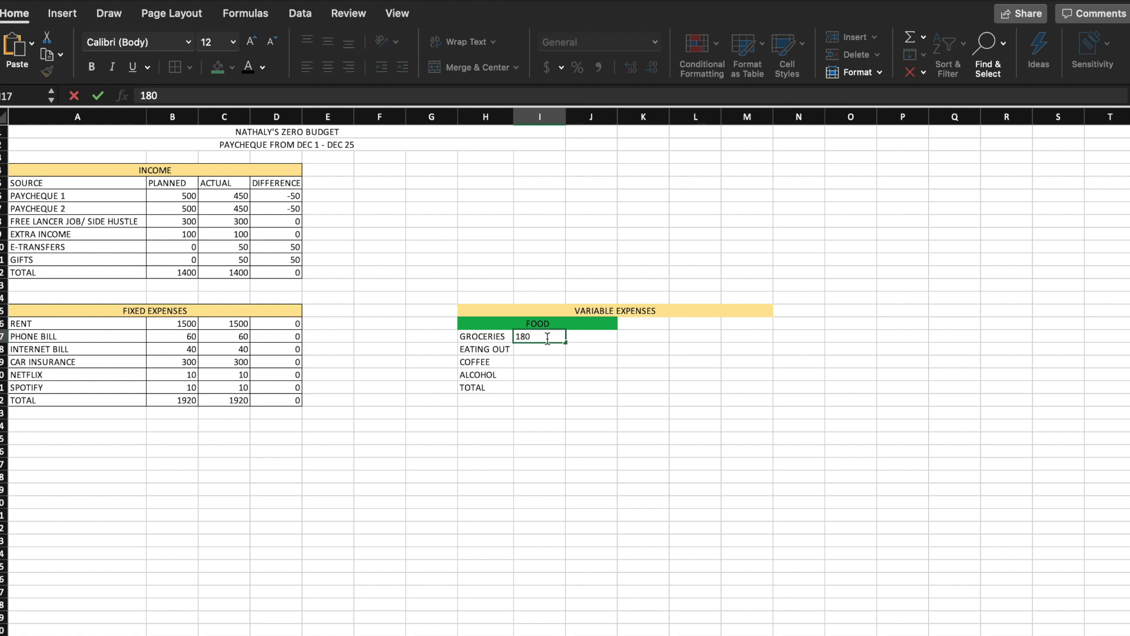
left_click(607, 338)
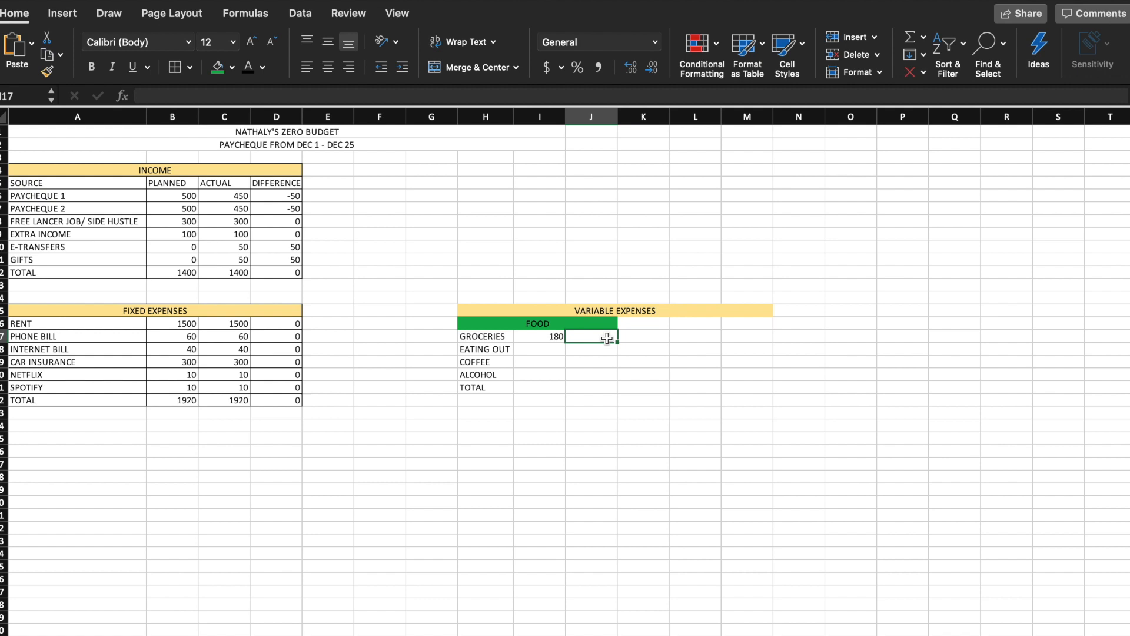
type("200")
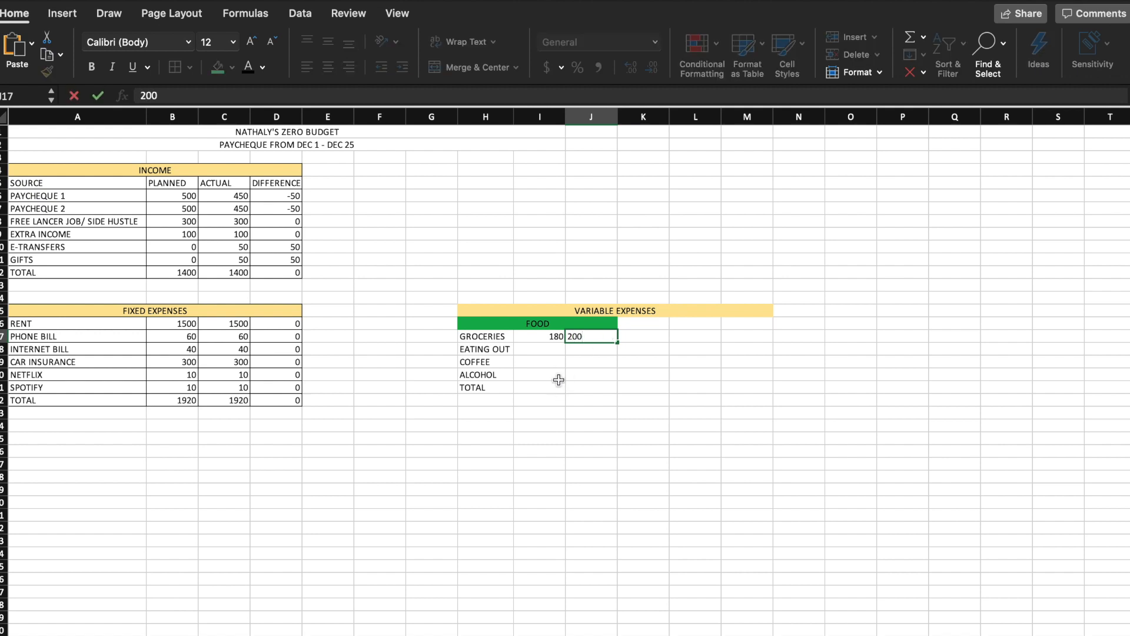
left_click(557, 375)
left_click(557, 338)
left_click(599, 340)
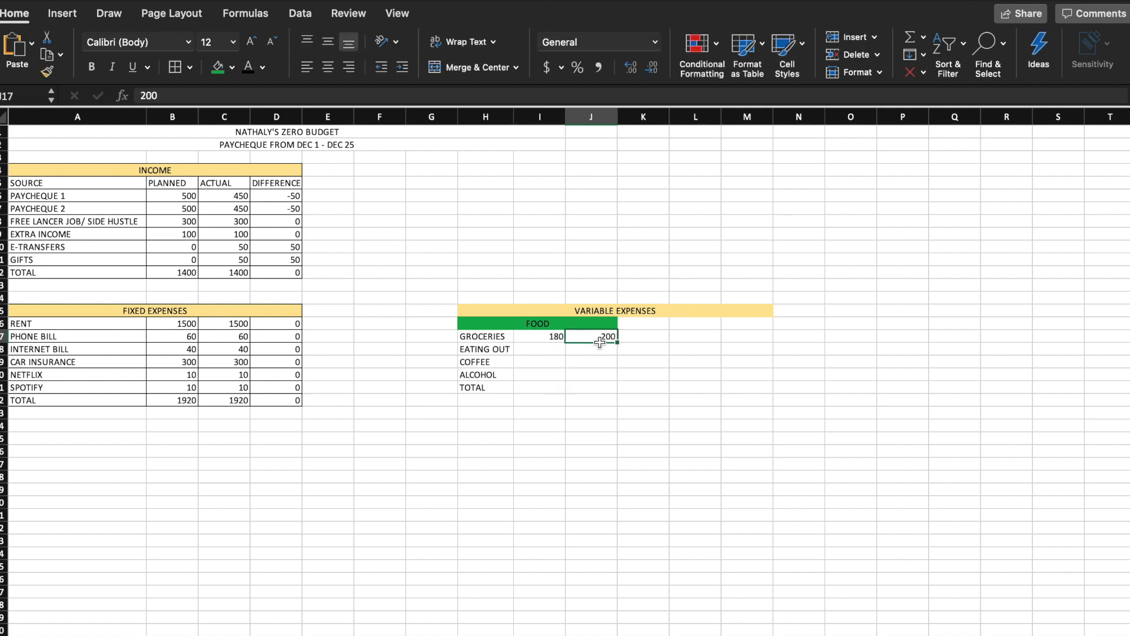
left_click(657, 338)
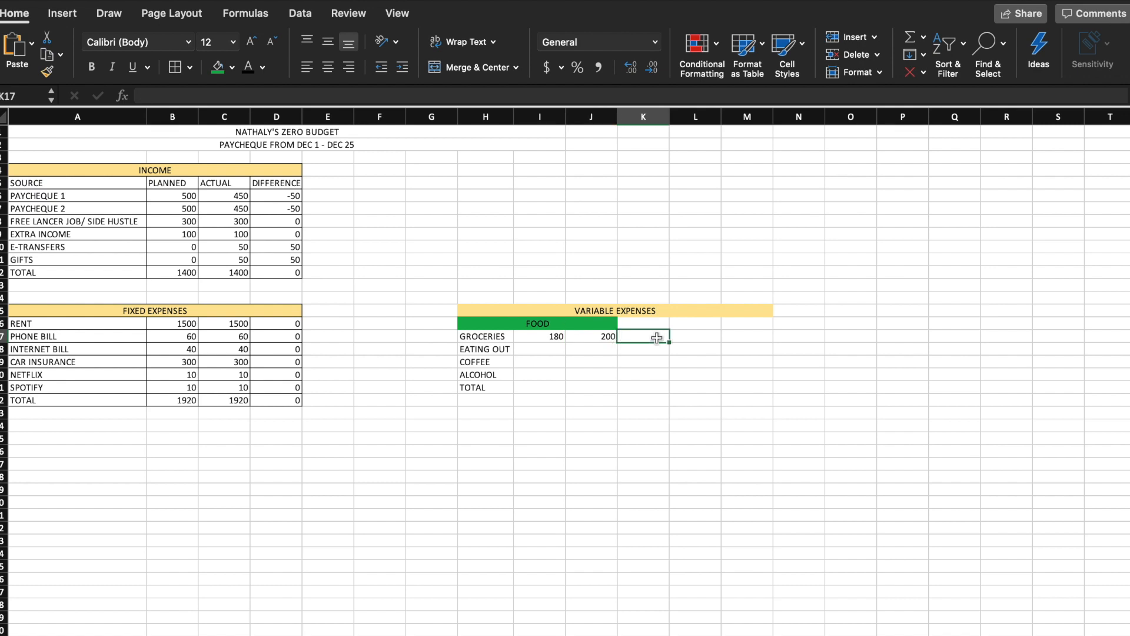
Step: Add a conditional formatting rule to J17 that applies Light Red Fill with Dark Red Text when its value is greater than I17
left_click(586, 348)
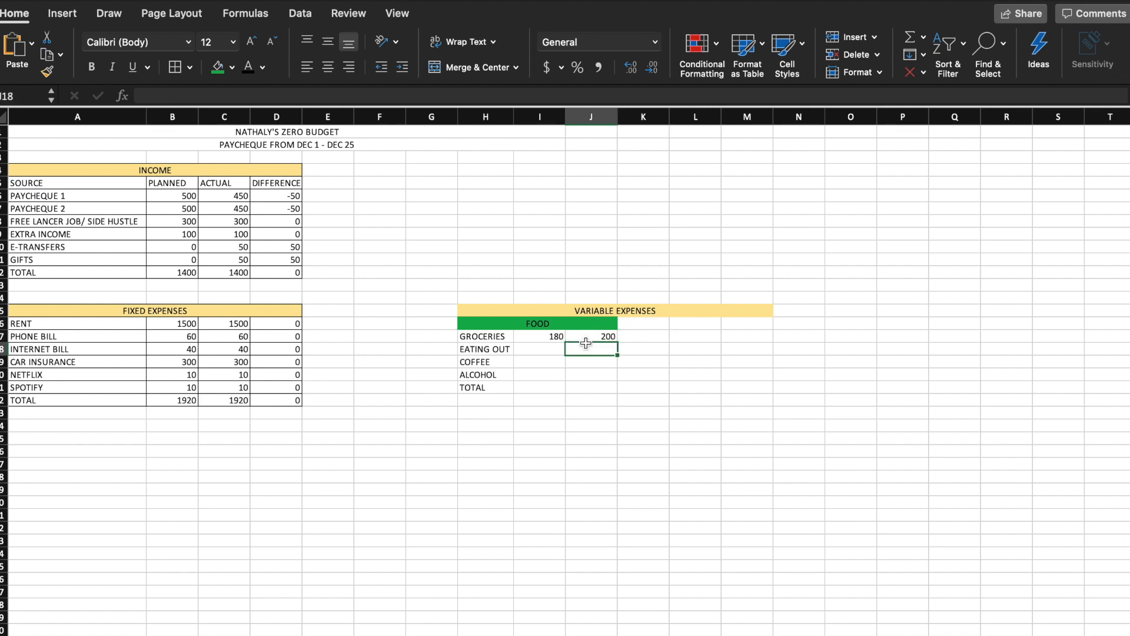
left_click(586, 334)
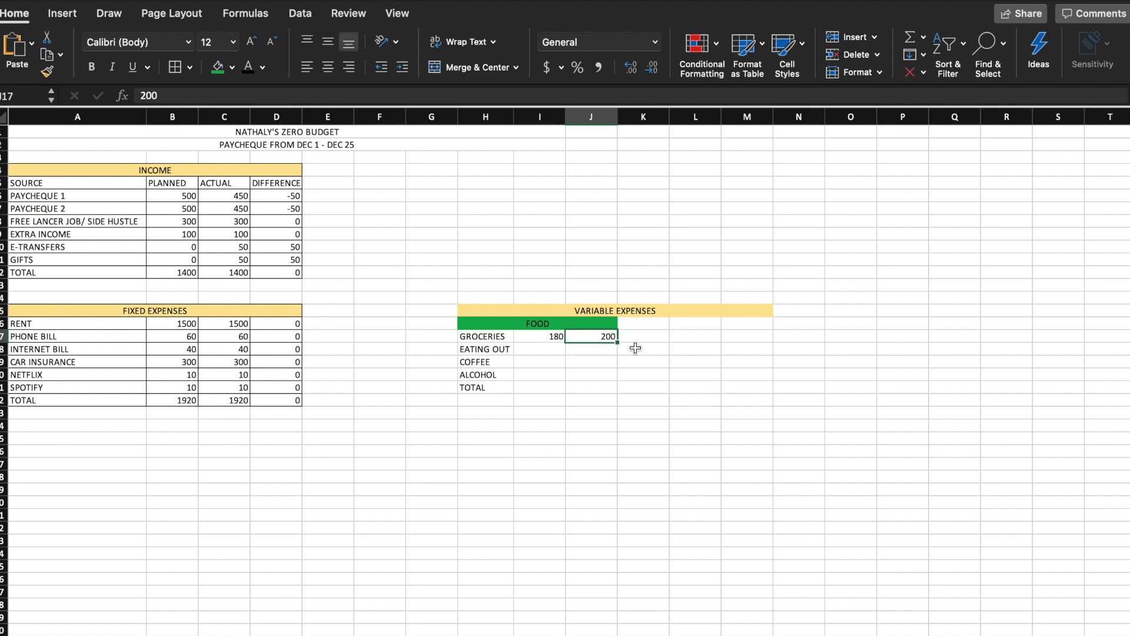
left_click(706, 51)
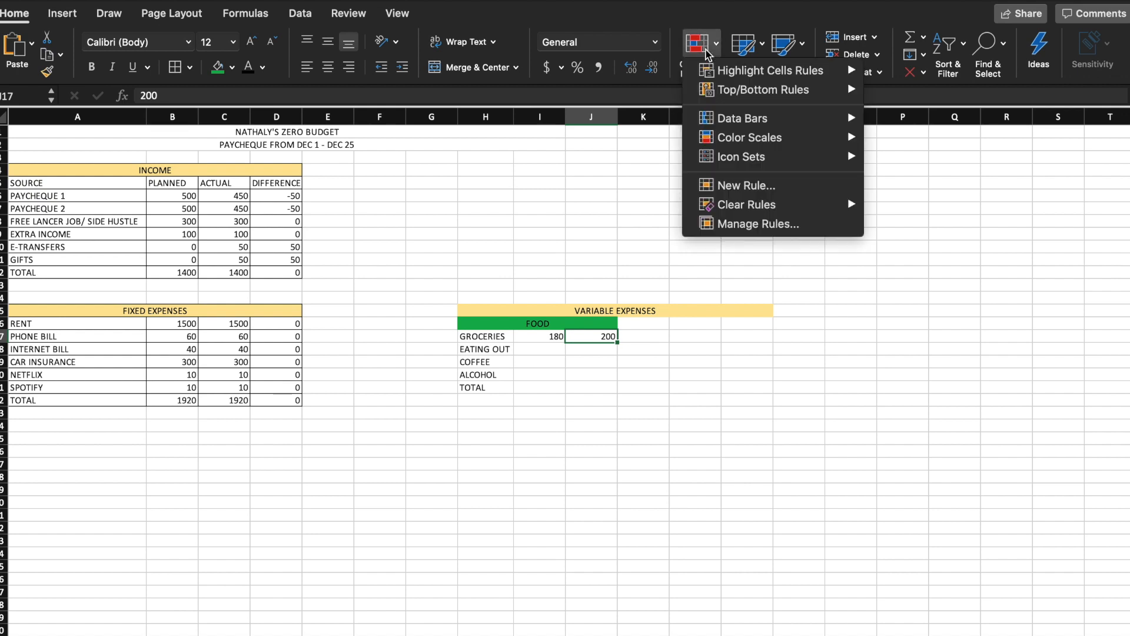
mouse_move(728, 72)
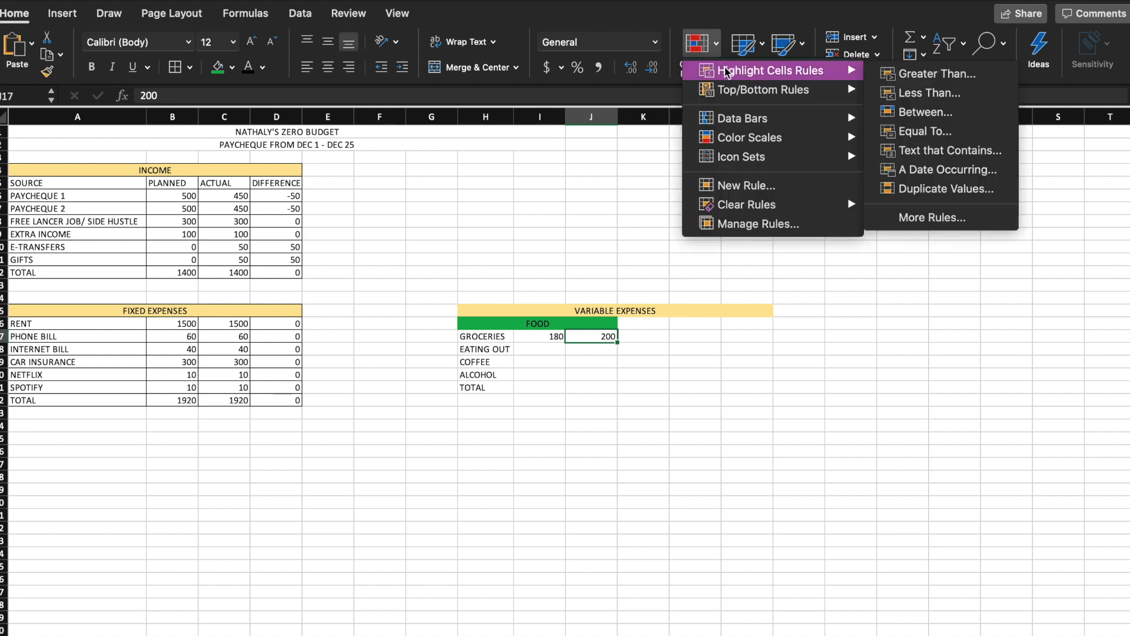
left_click(955, 82)
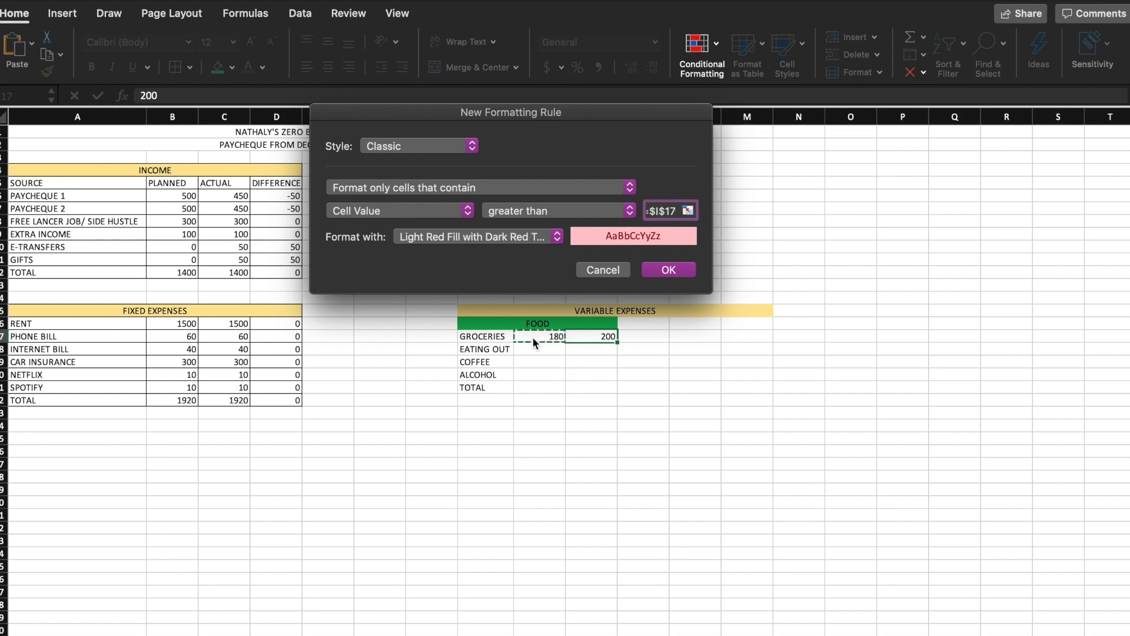
key("Return")
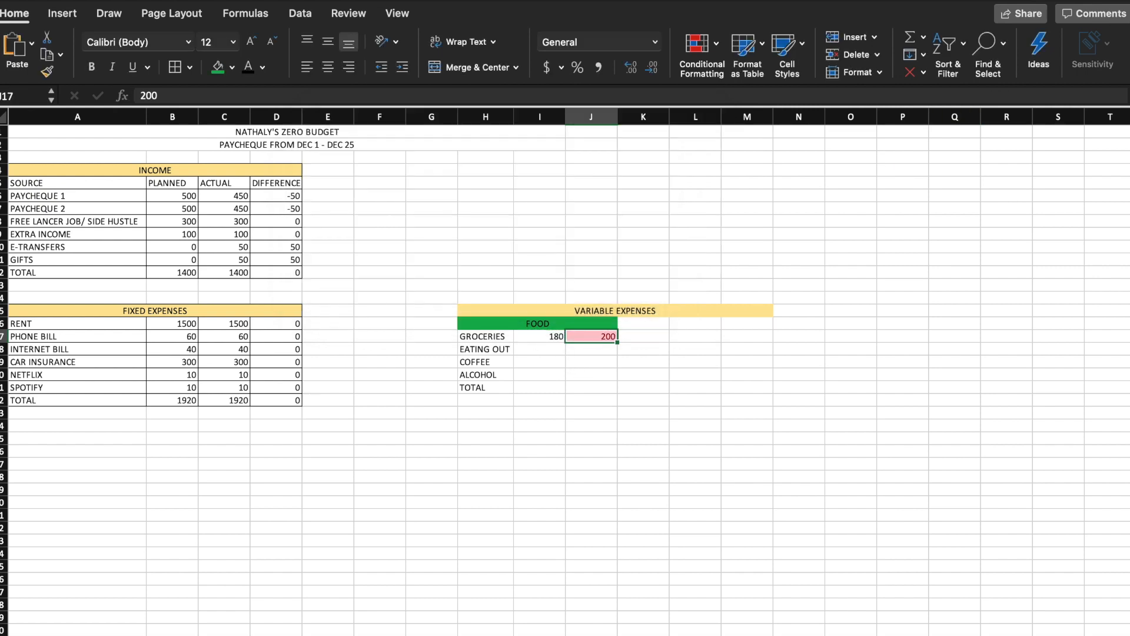
left_click(580, 353)
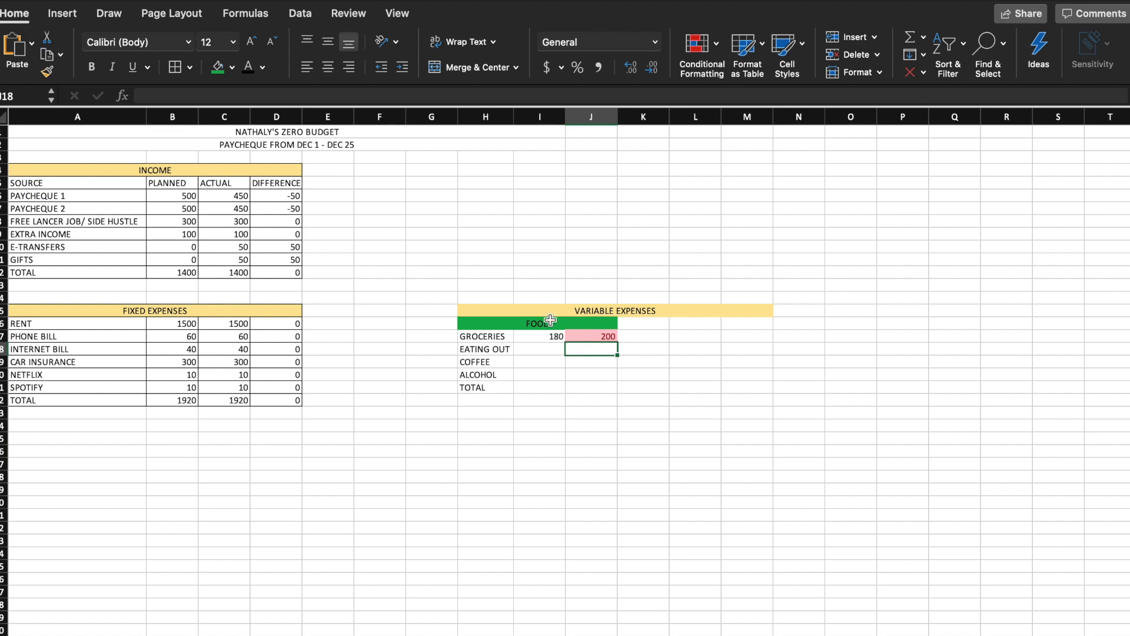
left_click(599, 336)
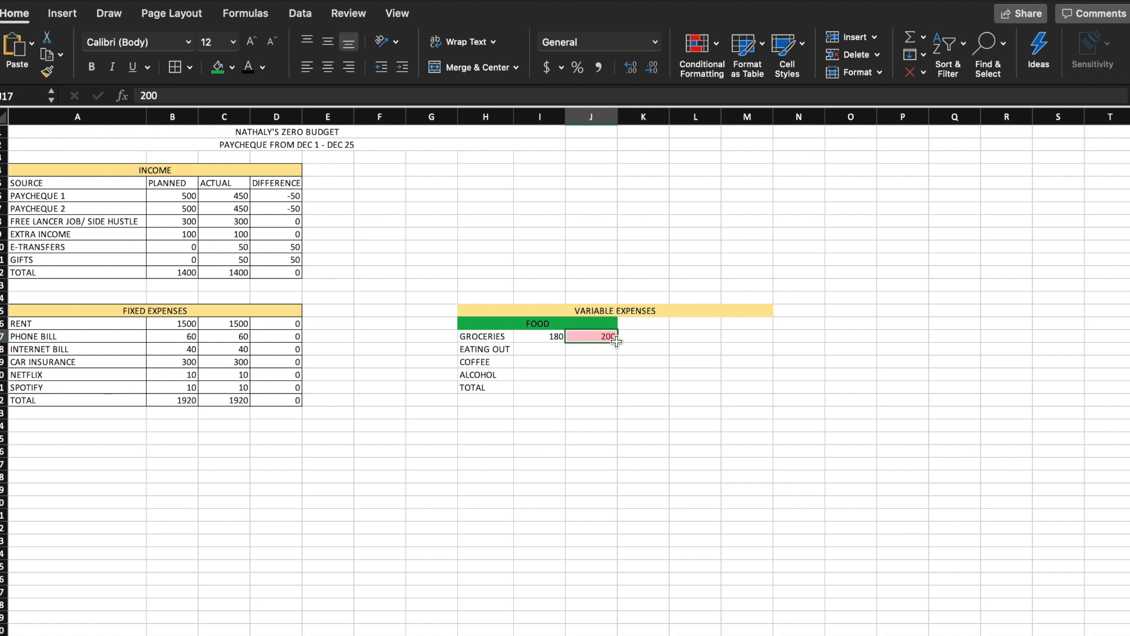
Step: Fill L16:N16 with the same green, merge and center it, and enter the heading CREDIT CARD DEBT
left_click_drag(677, 324, 817, 324)
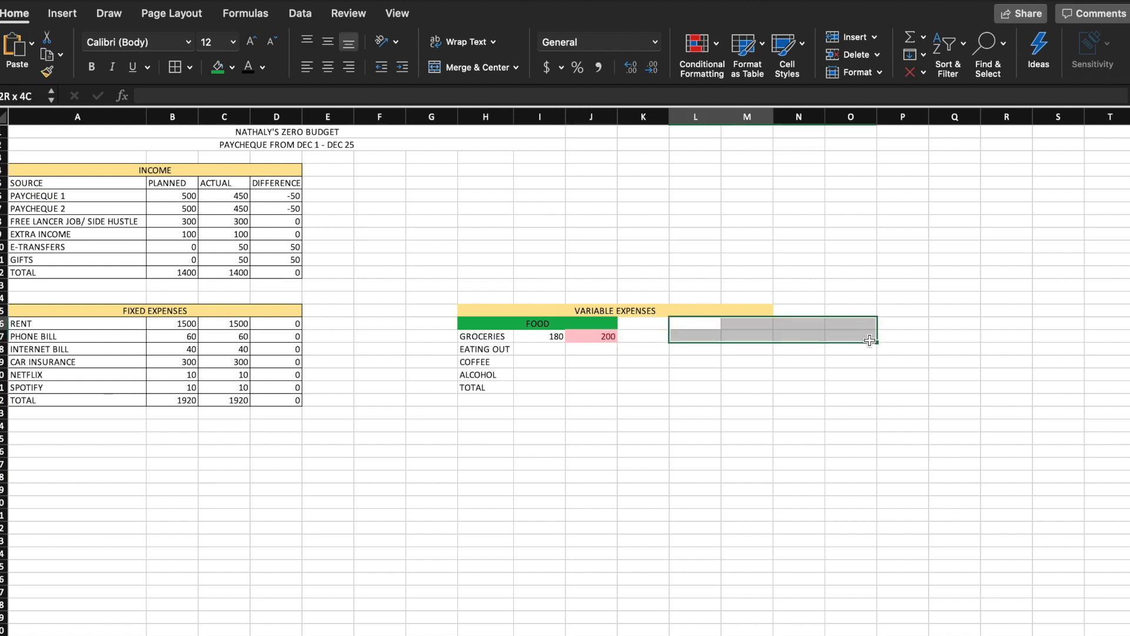
left_click(218, 67)
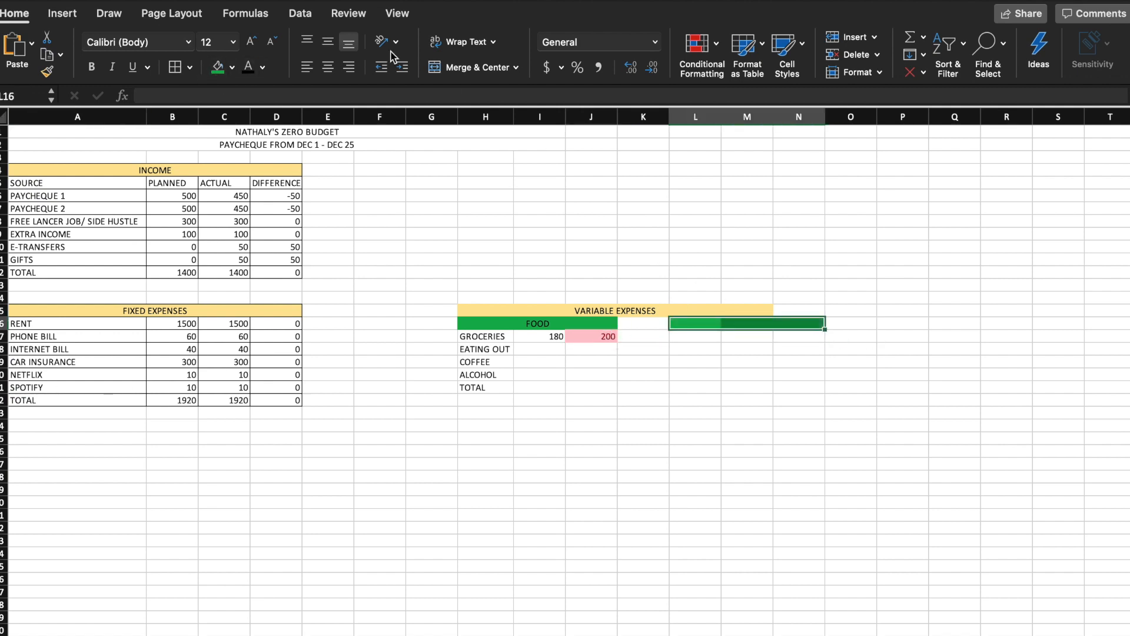
left_click(447, 70)
type("CREDIT CARD DEBT")
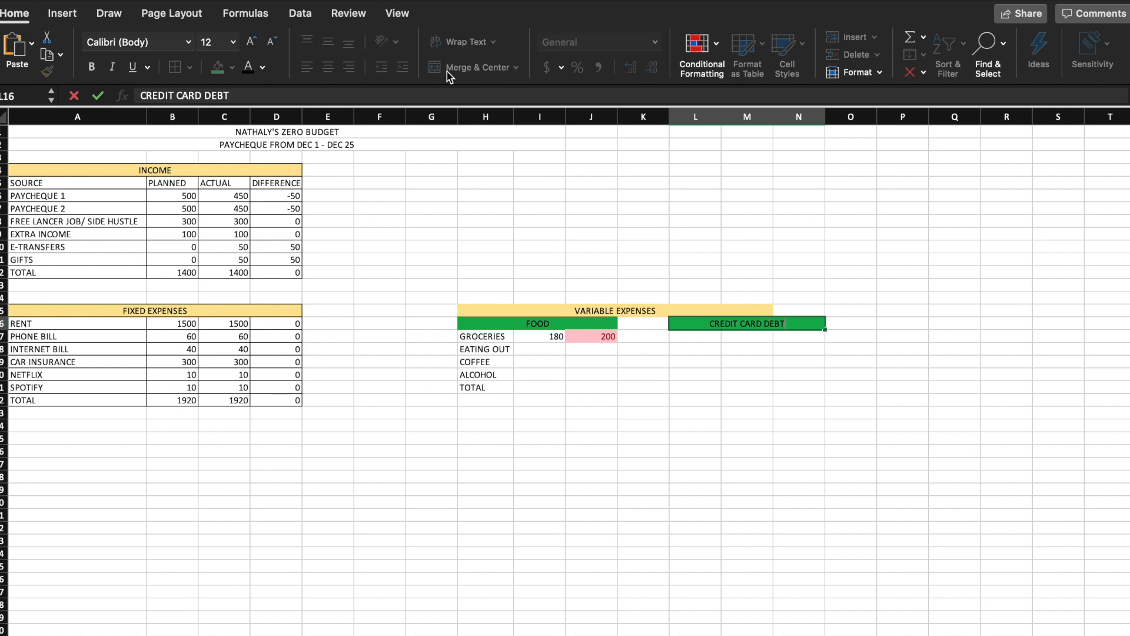
Step: Enter CREDIT 1, CREDIT 2, CREDIT 3, CREDIT 4 and TOTAL in L17:L21 under the CREDIT CARD DEBT heading
left_click(694, 338)
type("CREDIT ")
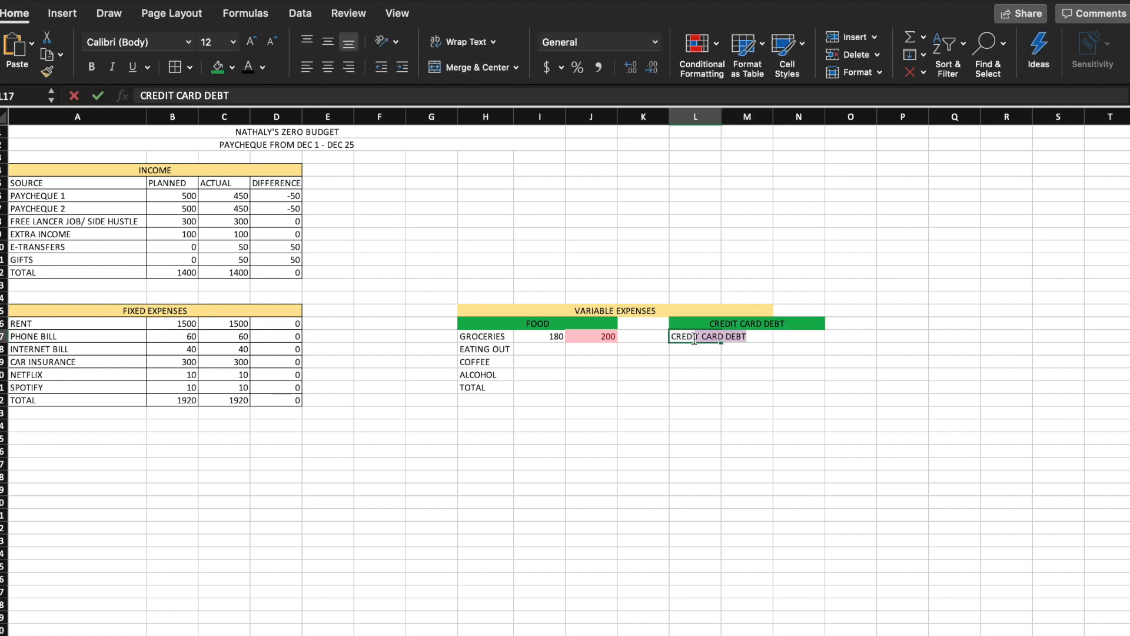
type("1")
key("Return")
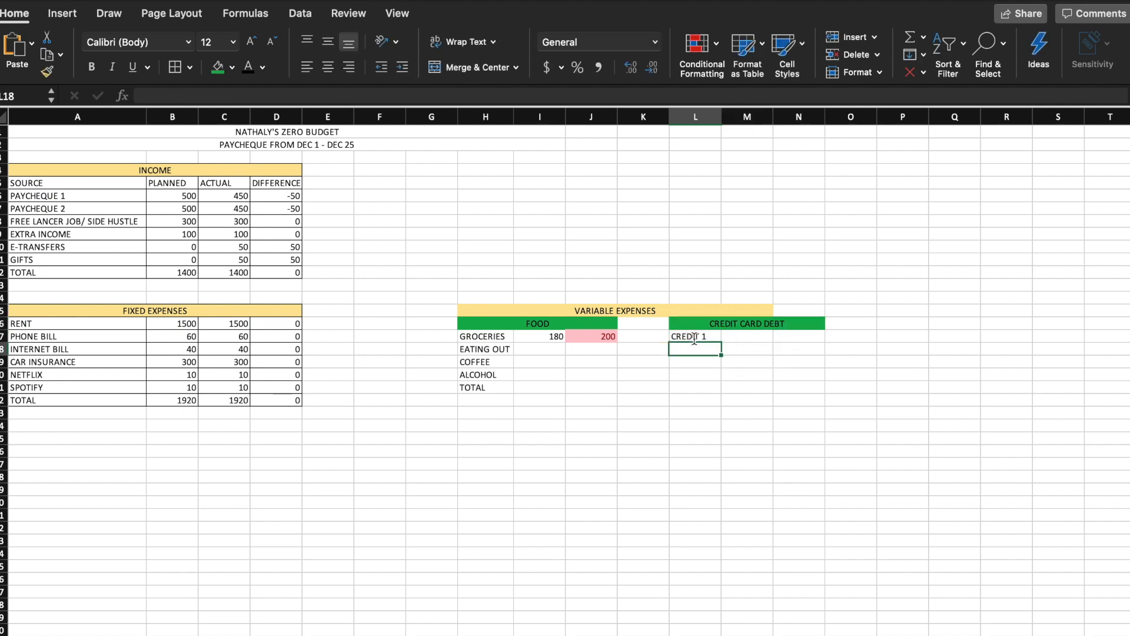
type("CREDIT 2")
left_click(706, 387)
type("TOTAL")
left_click(707, 362)
type("CREDIT ")
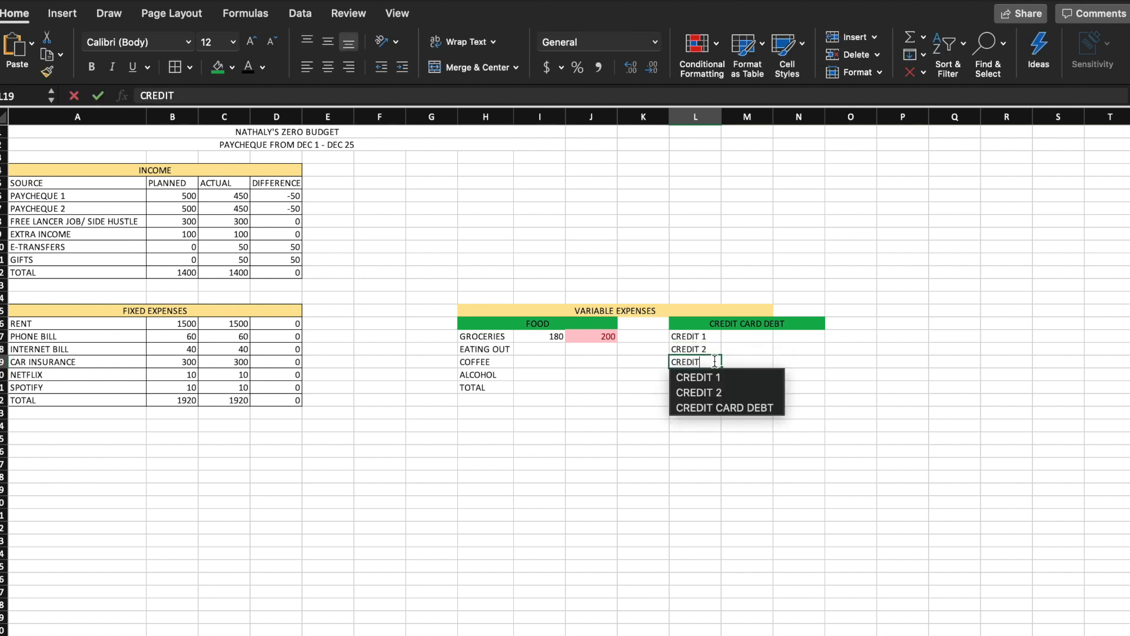
type("3")
key("Return")
type("CREDIT 4")
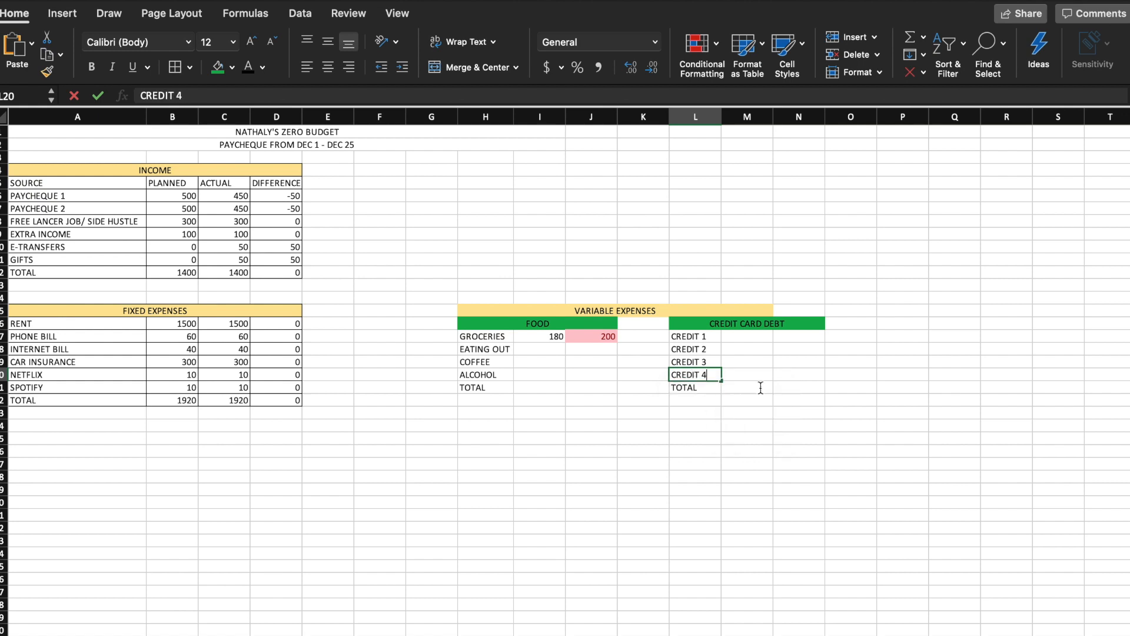
left_click(799, 412)
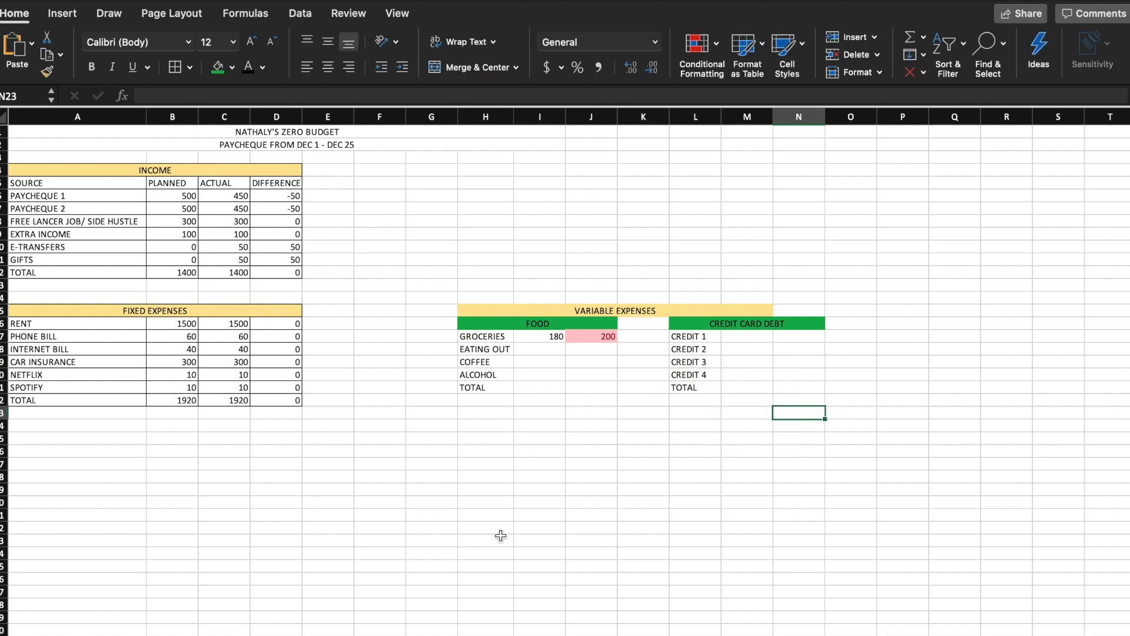
Step: Fill the VARIABLE EXPENSES heading row across H15:N15 with orange
left_click_drag(799, 310, 477, 310)
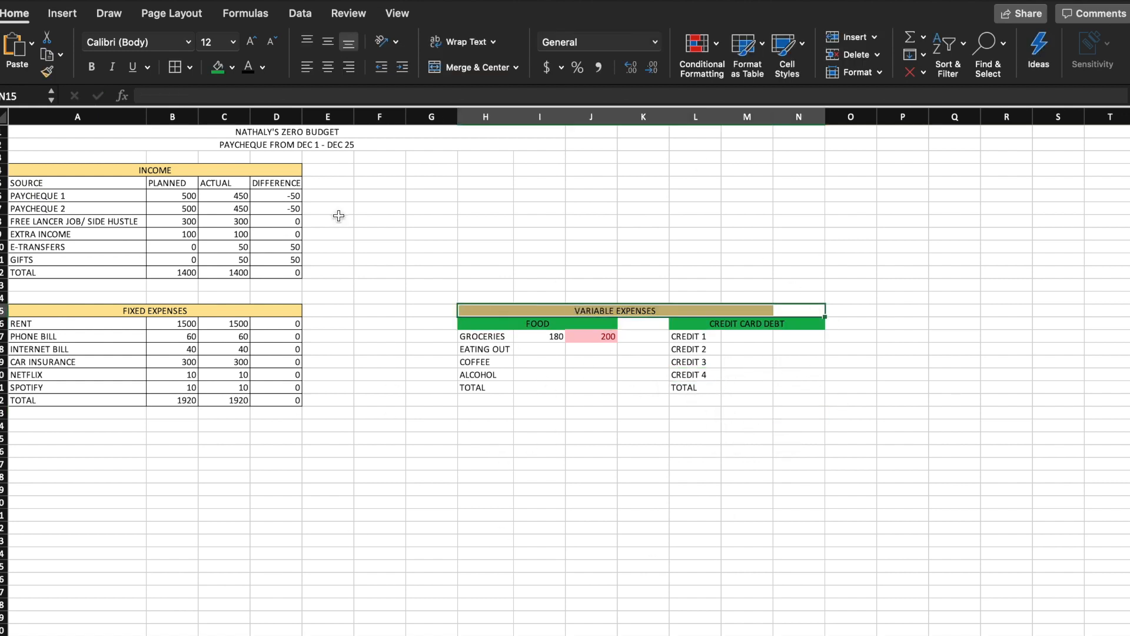
left_click(232, 67)
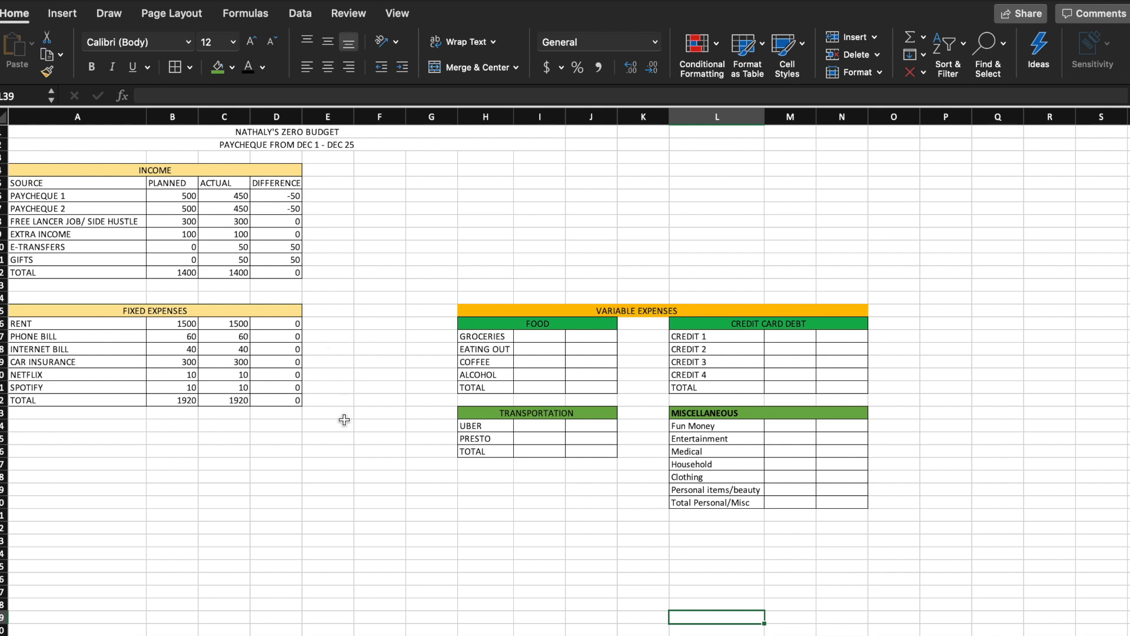
left_click(56, 527)
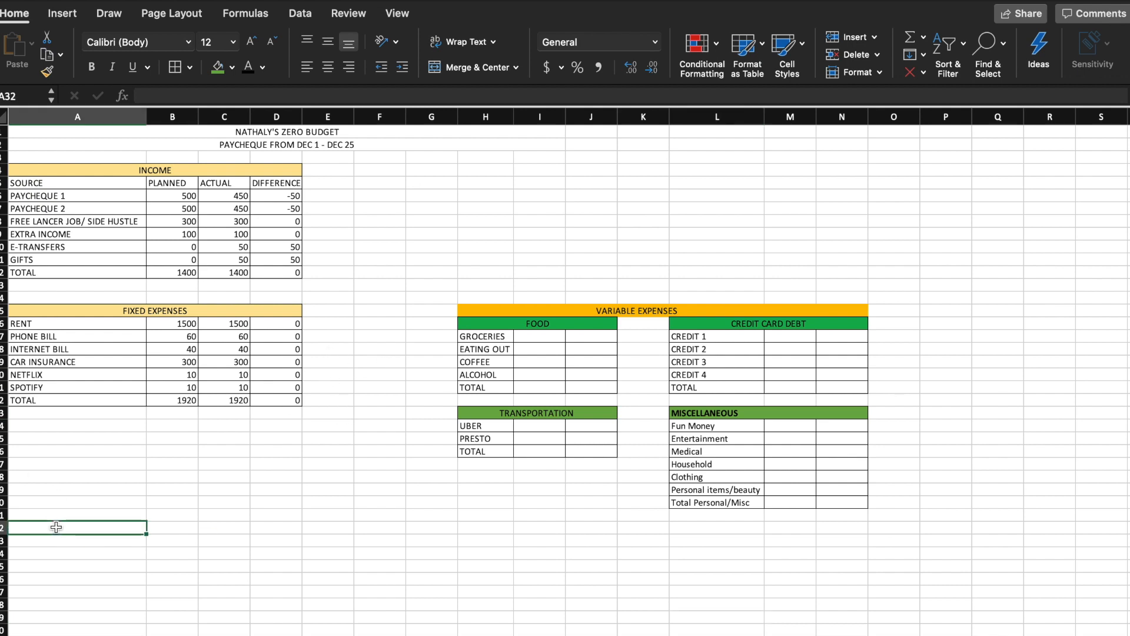
right_click(876, 286)
key("Escape")
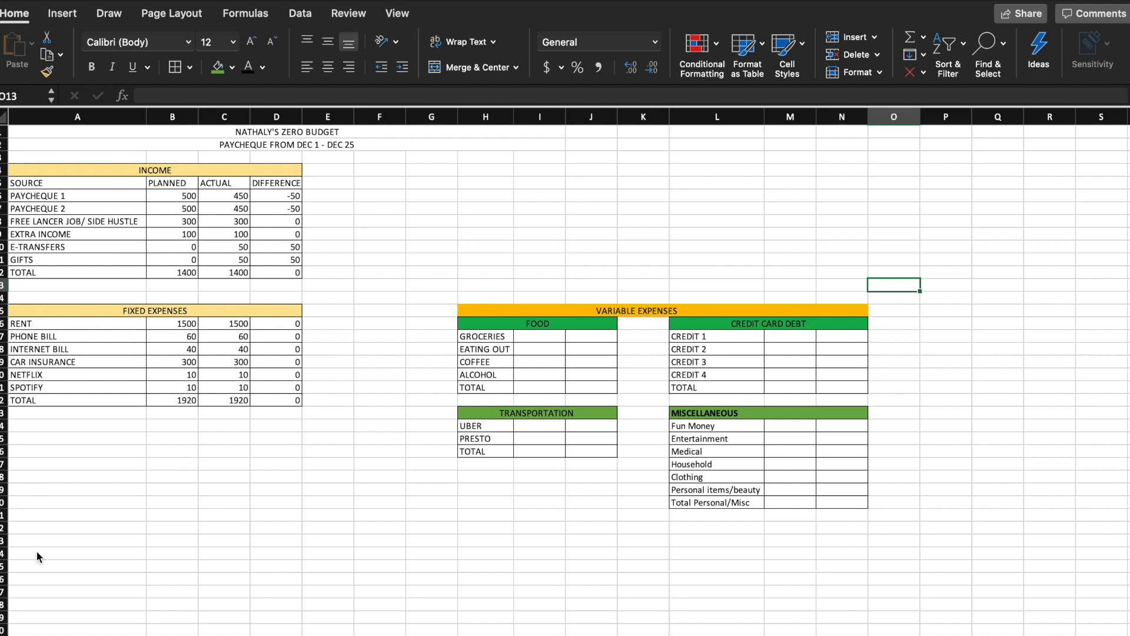
scroll(196, 589, "down", 5)
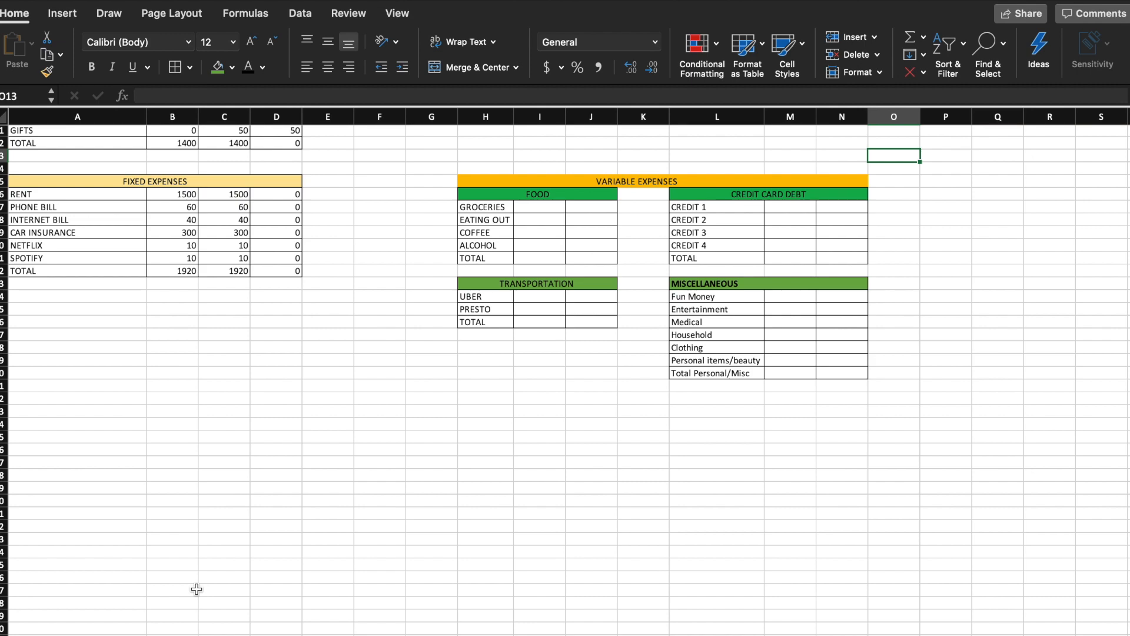
scroll(66, 390, "up", 5)
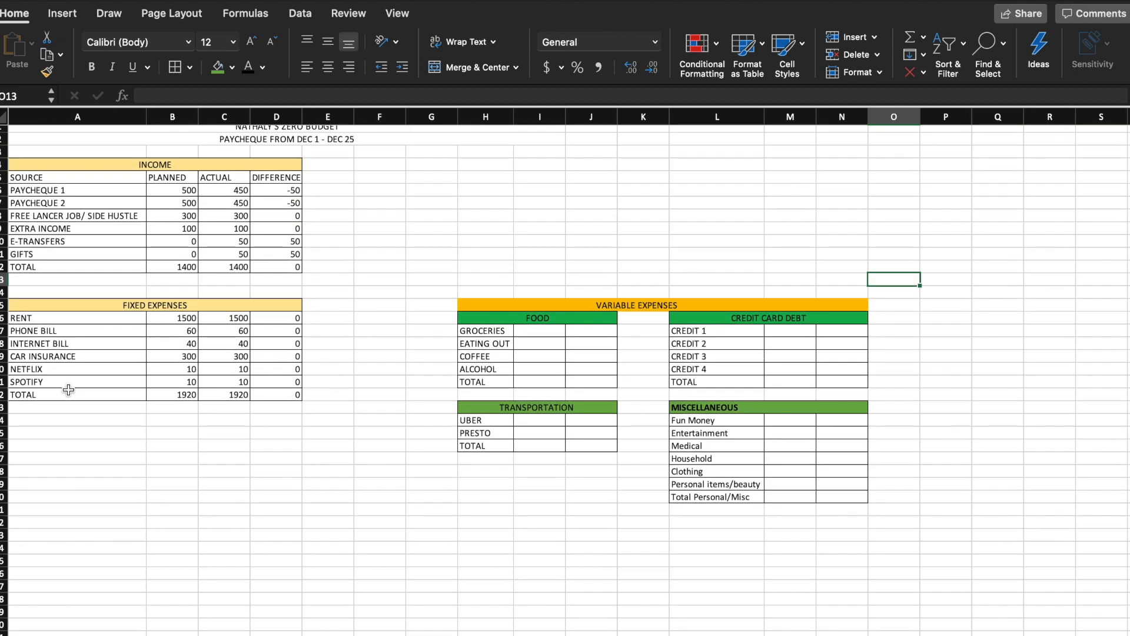
Step: Enter the label TOTAL EXPENSES in A32 below the fixed expenses table
left_click(50, 526)
type("TOTAL EXPENS")
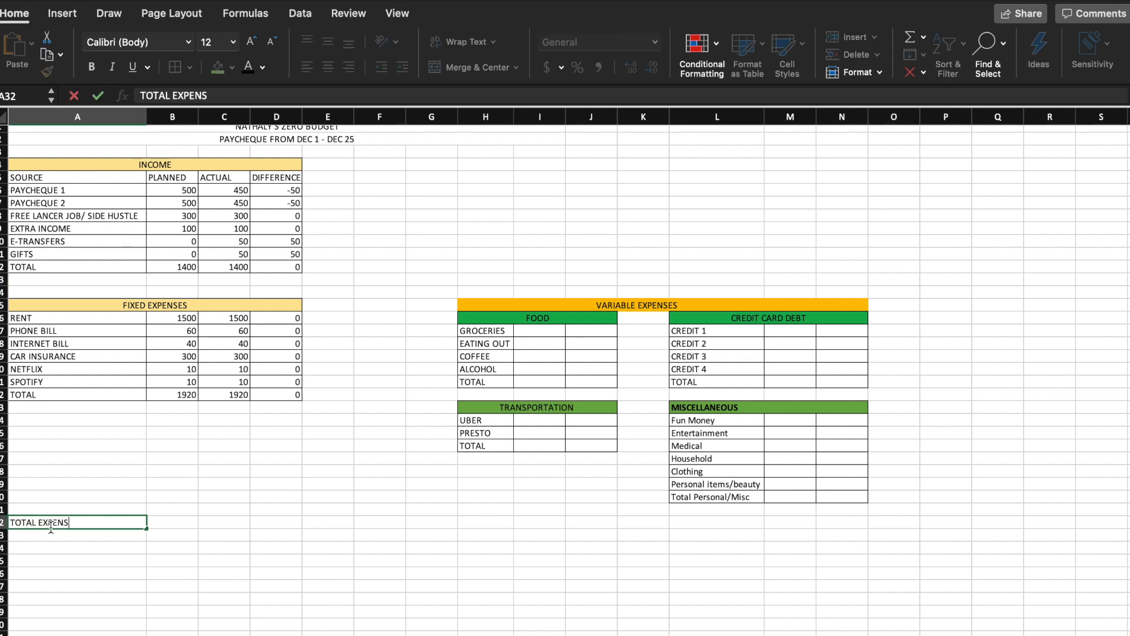
key("BackSpace")
key("BackSpace")
key("BackSpace")
key("BackSpace")
type("XPENS")
Step: Enter TOTAL VARIABLE EXPENSES in H32, merged and centered across H32:I32, with column I widened to fit the label
left_click_drag(474, 523, 654, 523)
left_click(489, 524)
type("TOTAL VARIABLE EXPENSES")
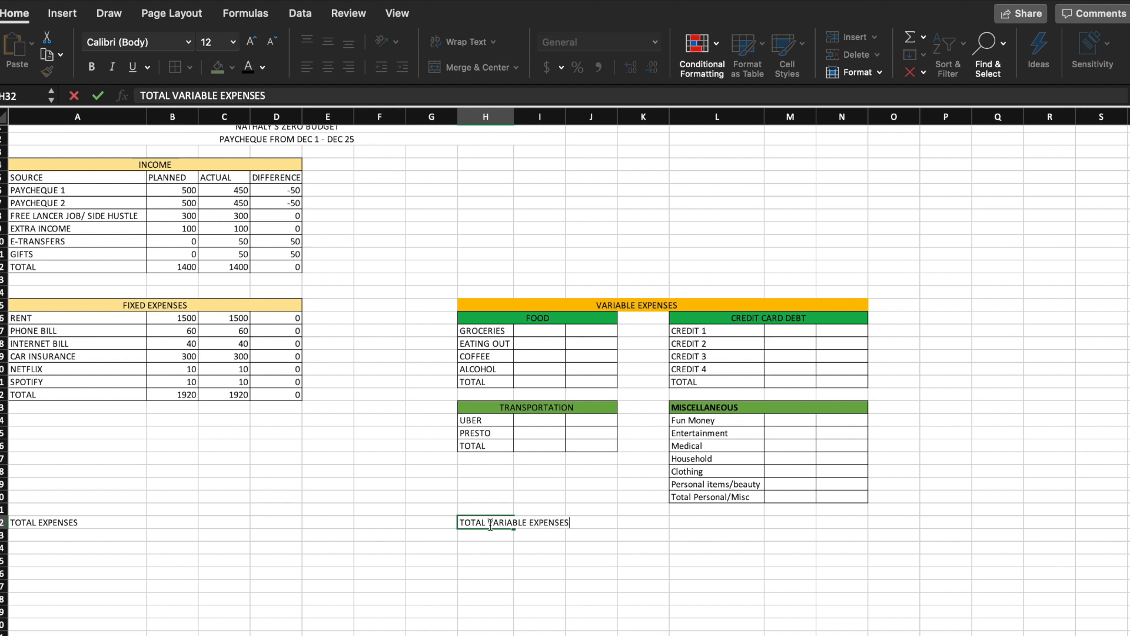
left_click_drag(500, 522, 544, 522)
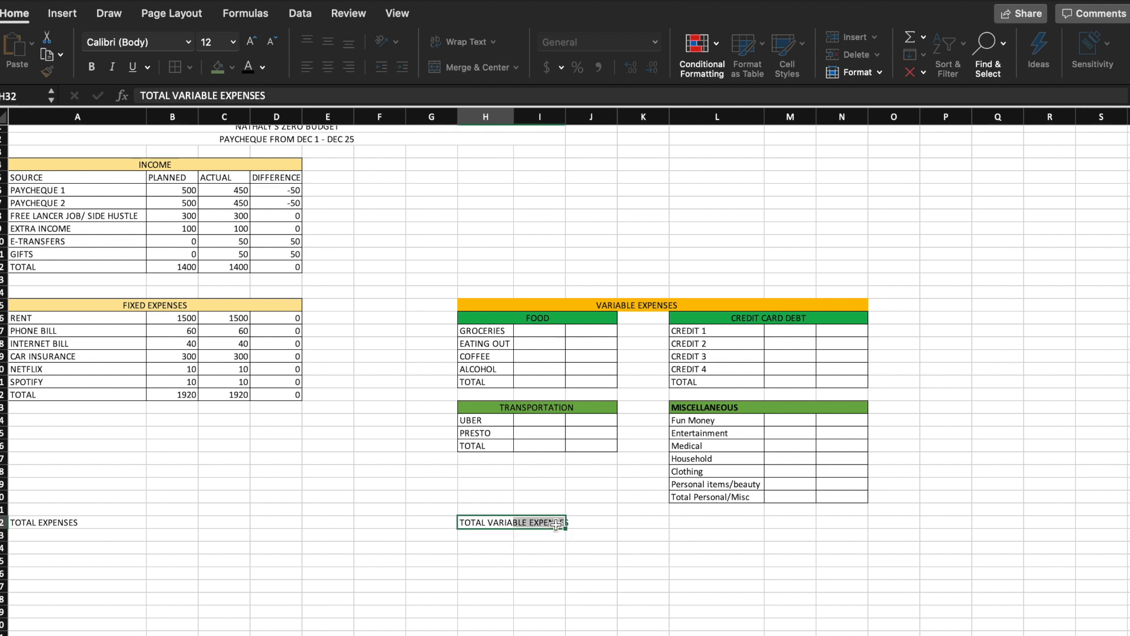
left_click(471, 67)
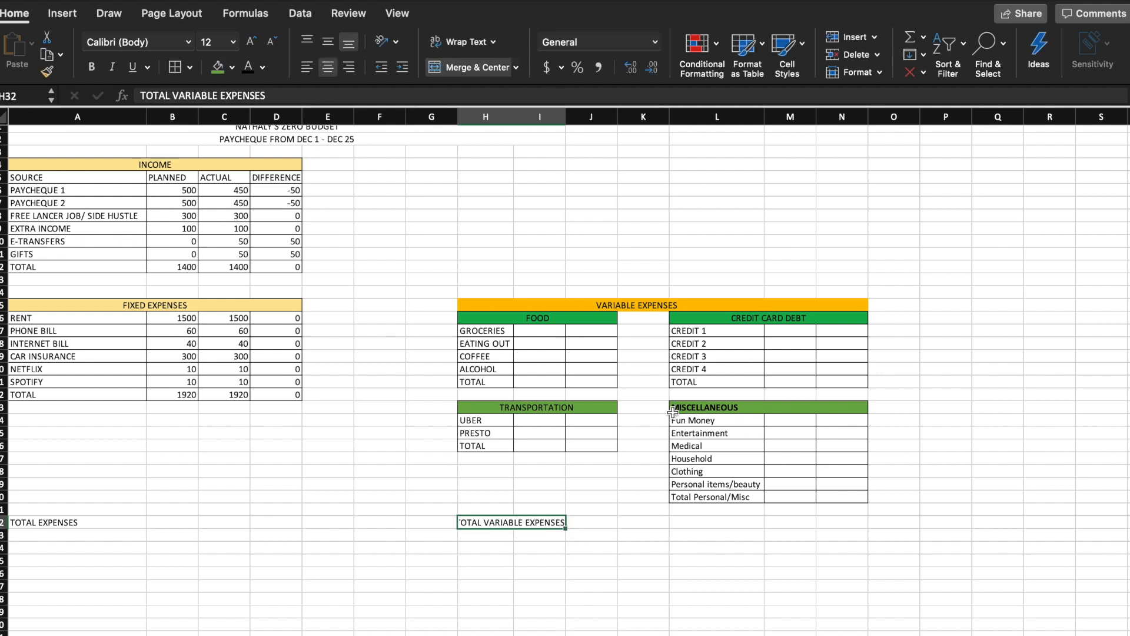
left_click(587, 523)
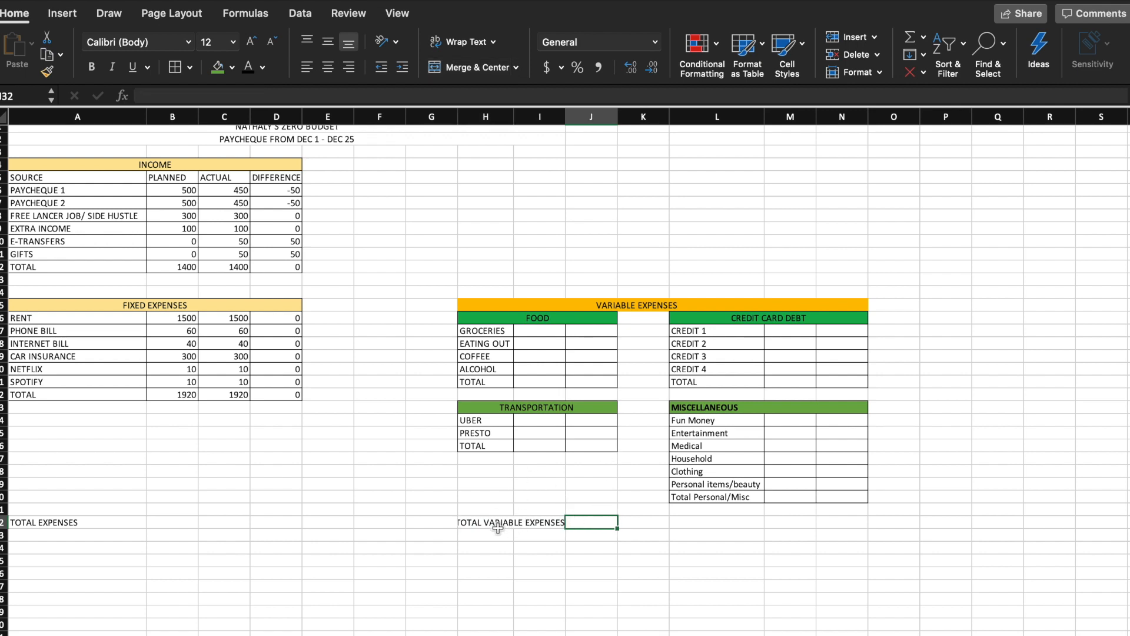
left_click_drag(565, 117, 579, 116)
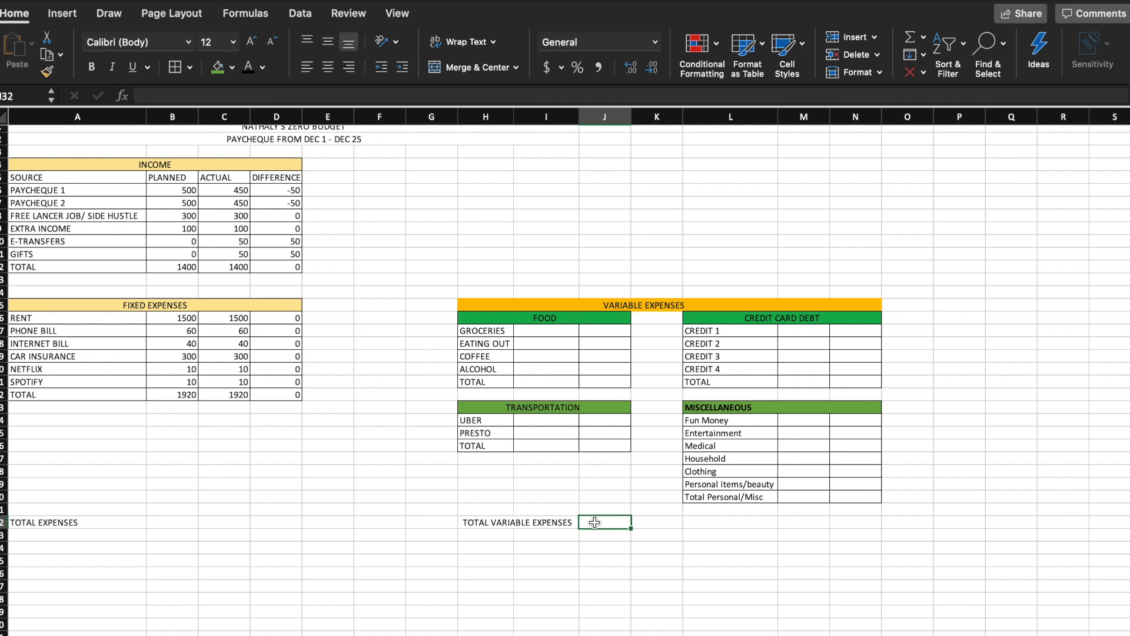
Step: Enter the formula =I21+M21+I26+M30 in J32 to add up the planned totals of all variable expense categories
left_click(664, 524)
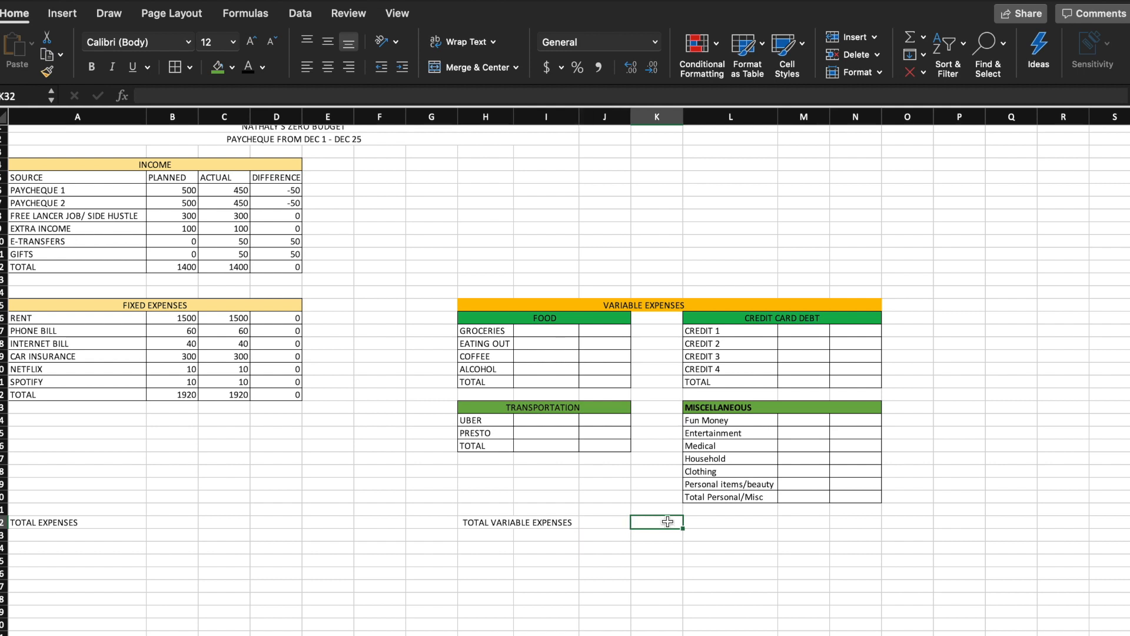
left_click(602, 524)
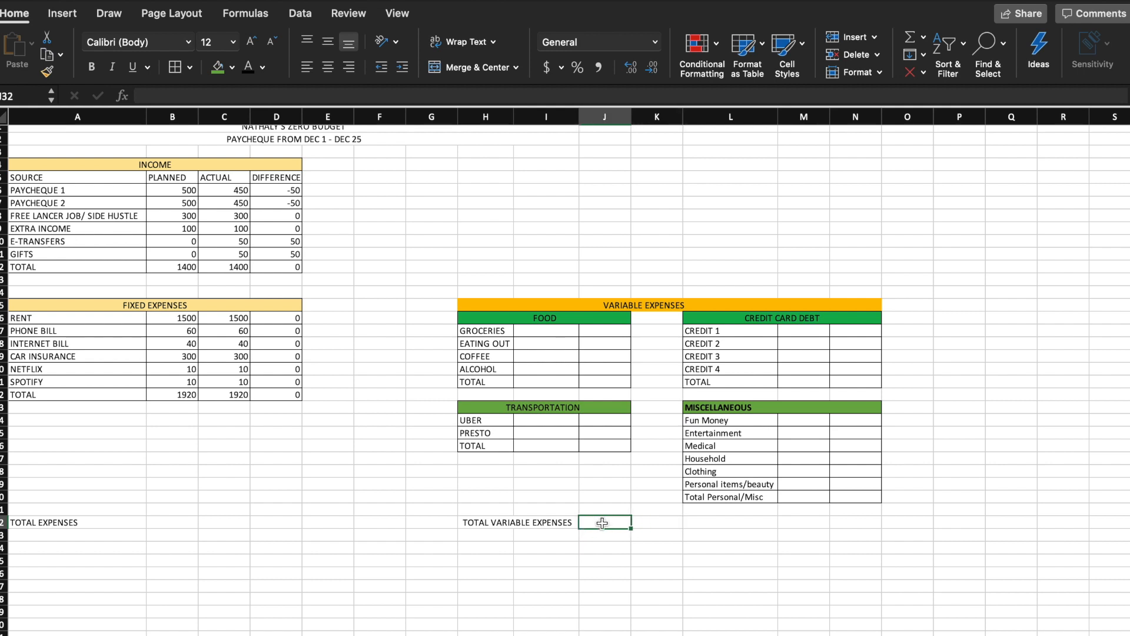
type("=")
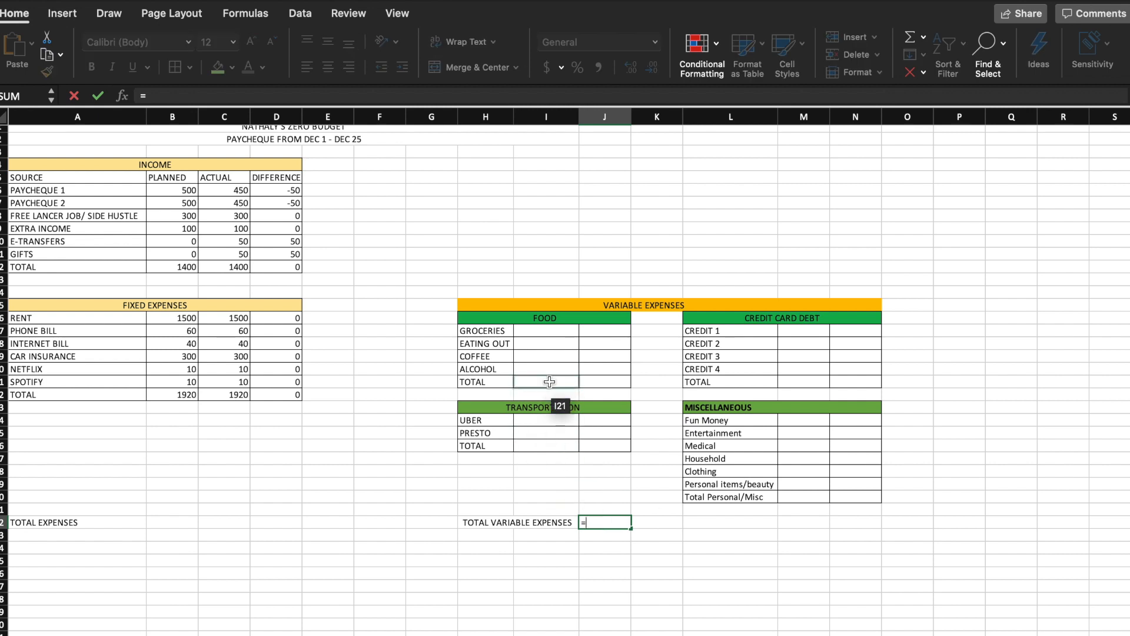
left_click(549, 382)
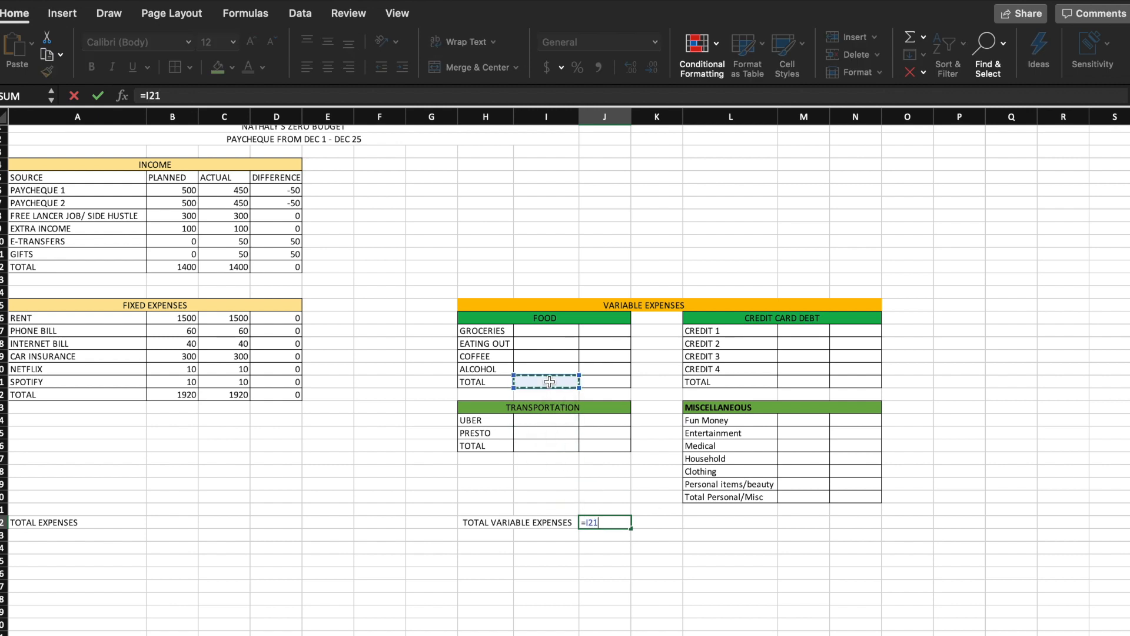
type("+")
left_click(814, 381)
type("+")
left_click(546, 447)
type("+")
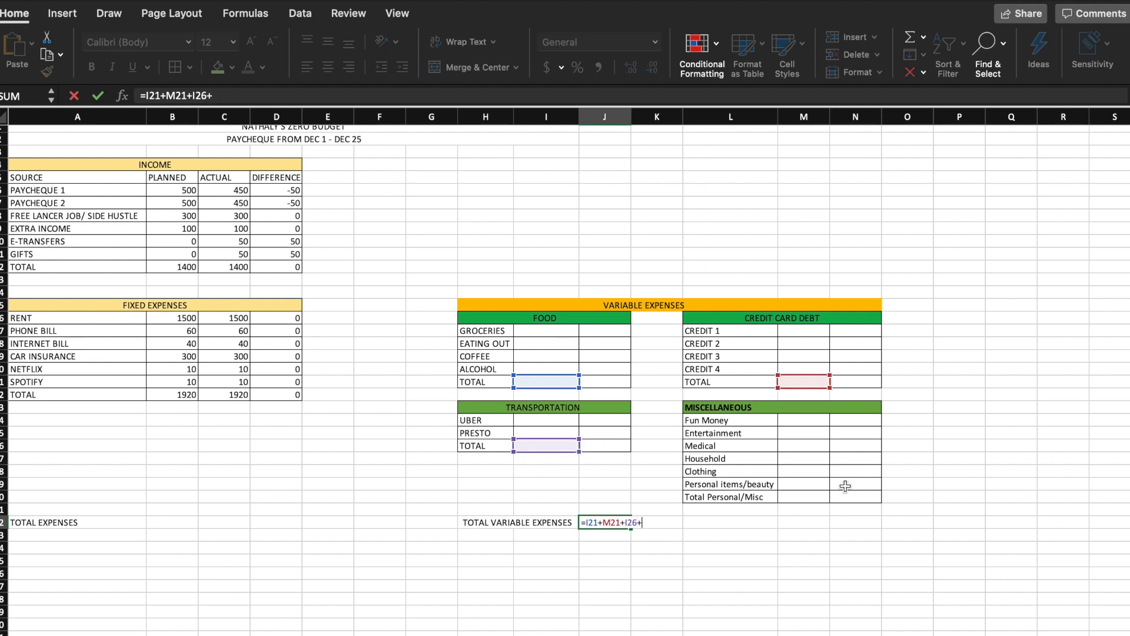
left_click(816, 497)
key("Return")
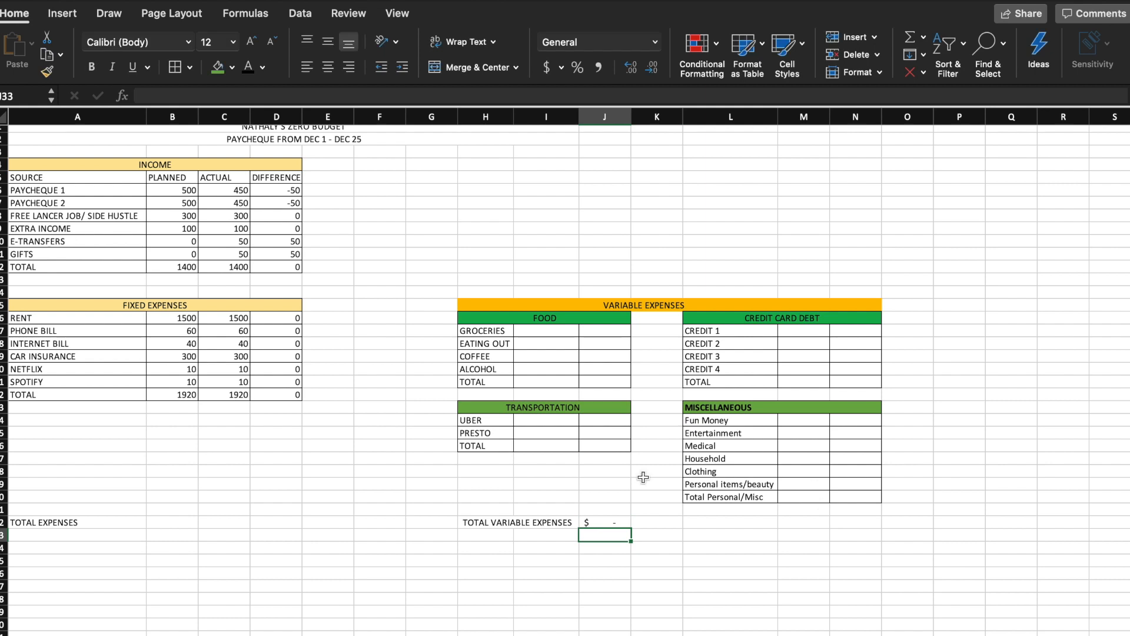
left_click(651, 524)
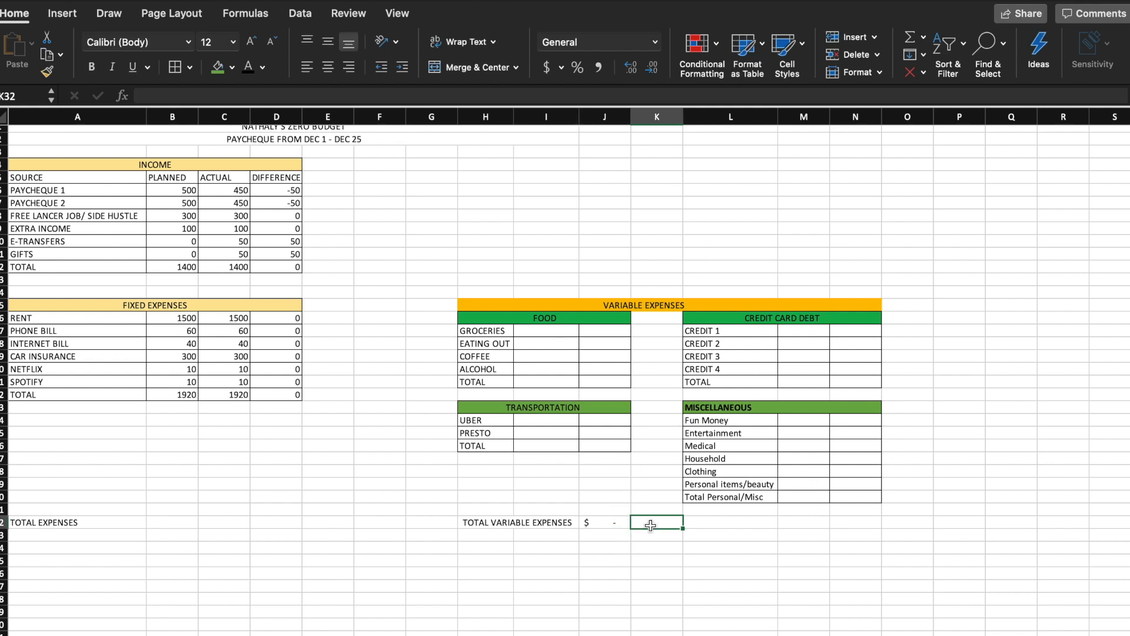
type("$")
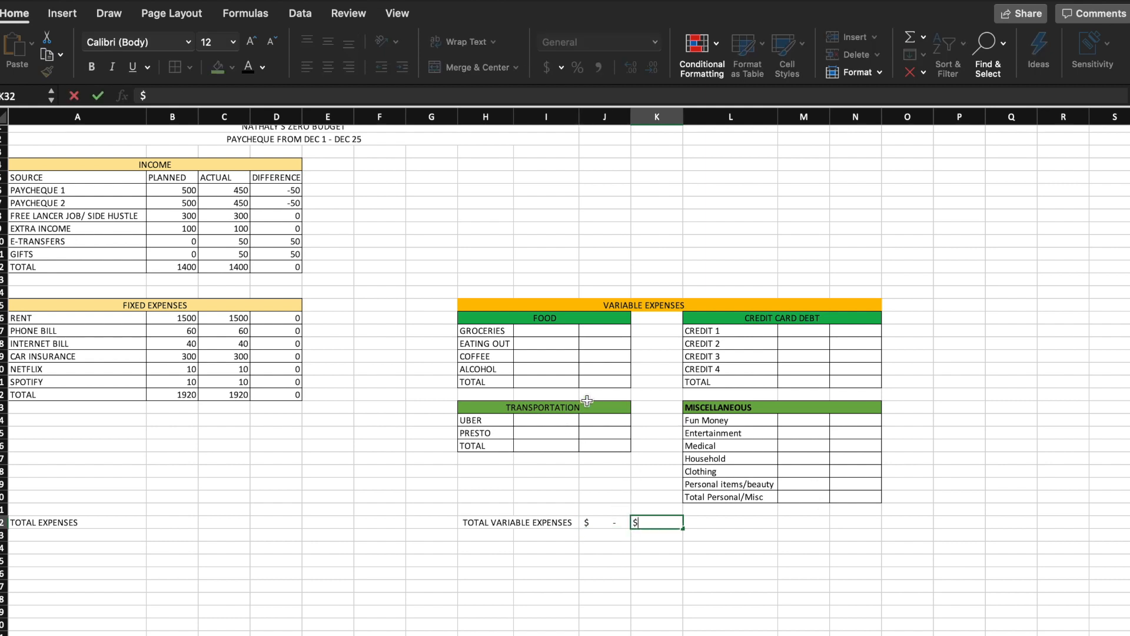
left_click(598, 383)
Step: Enter the formula =J21+N21+J26+N30 in K32 to add up the actual totals of all variable expense categories
left_click(657, 528)
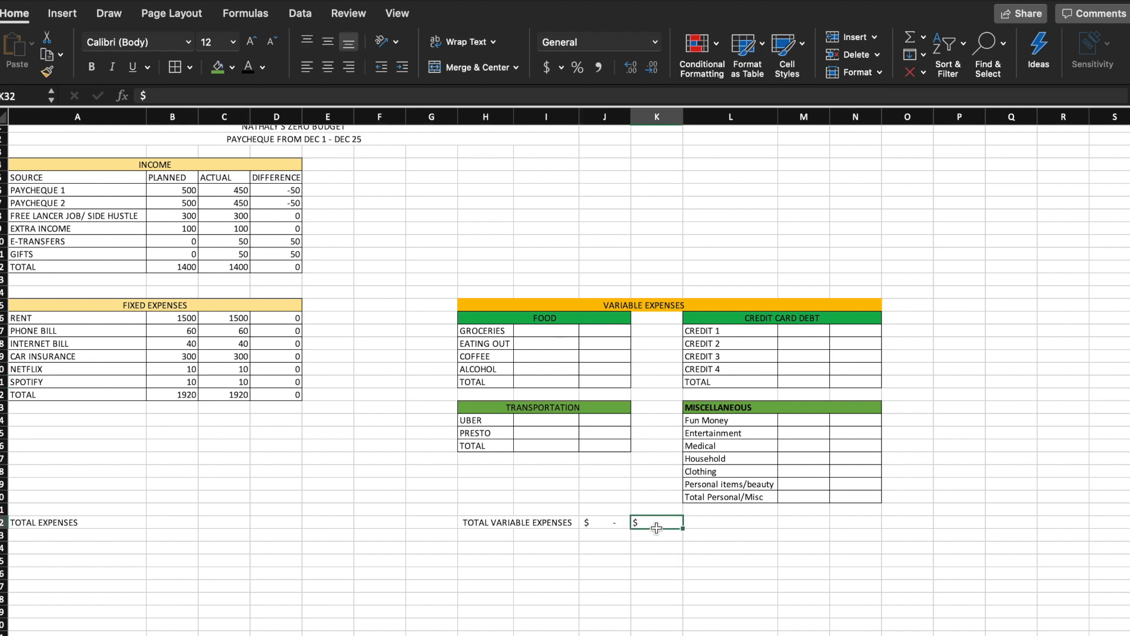
type("=")
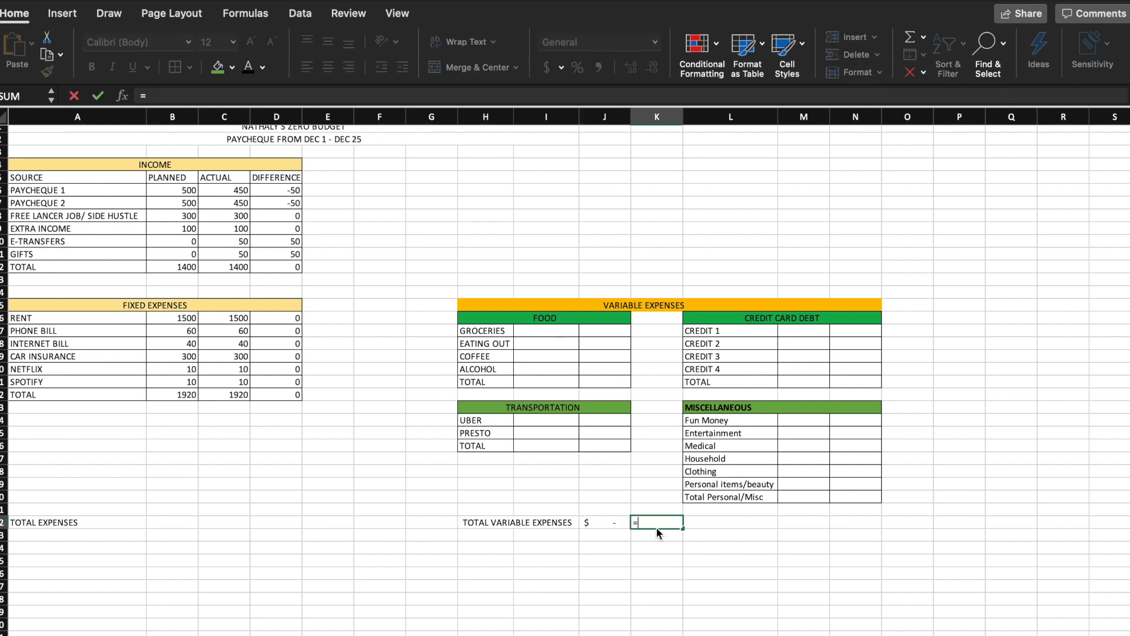
left_click(587, 388)
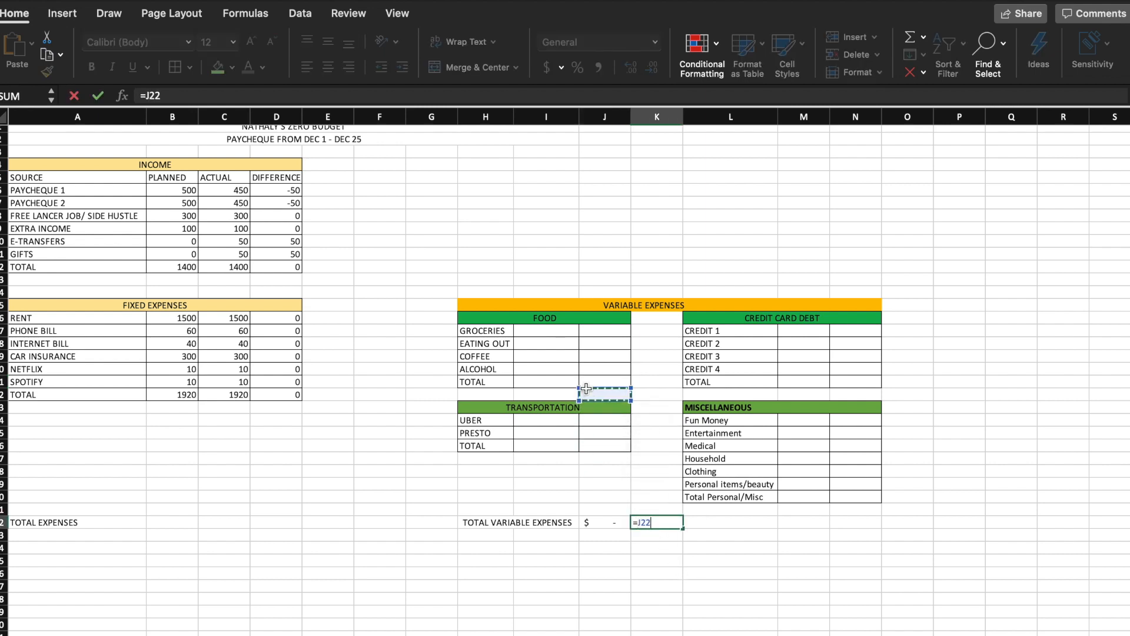
left_click(589, 383)
type("+")
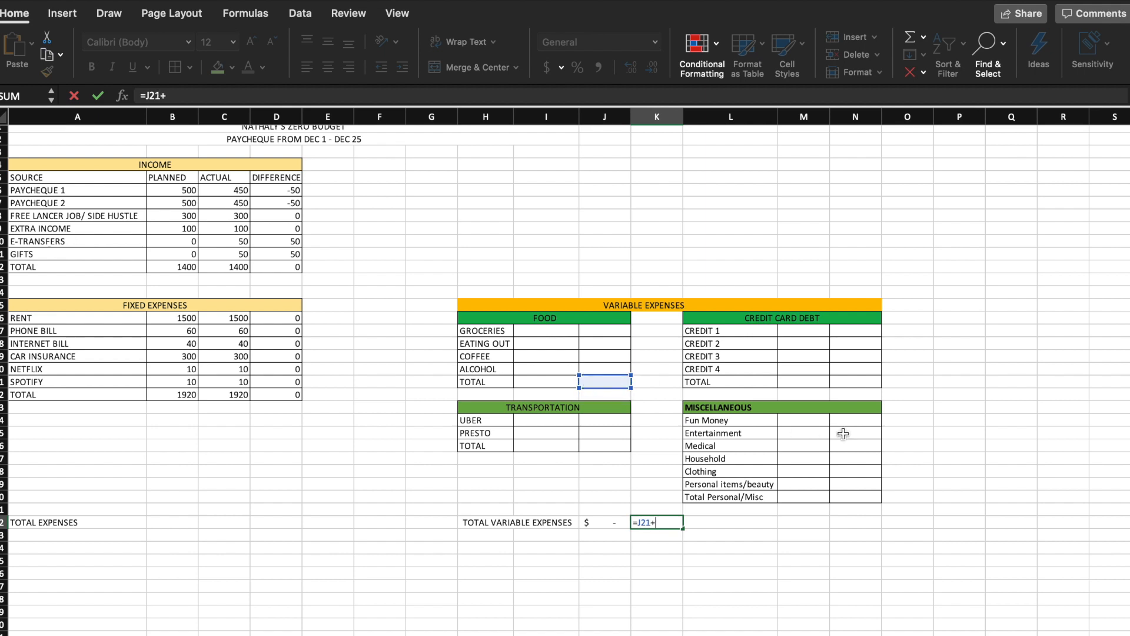
left_click(858, 383)
type("+")
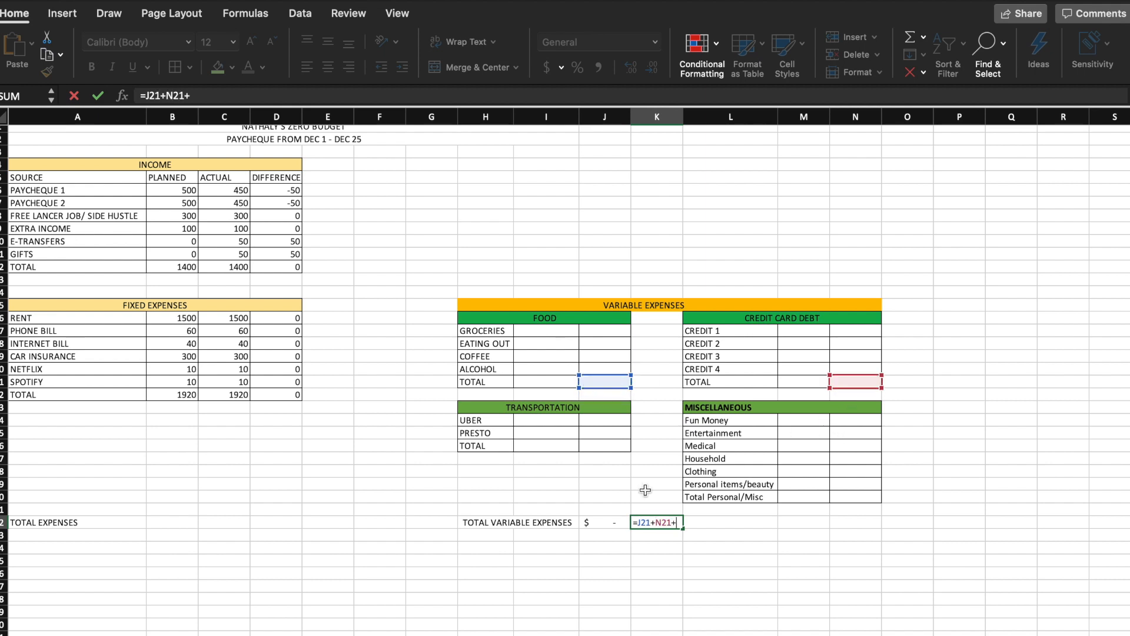
left_click(617, 445)
type("+")
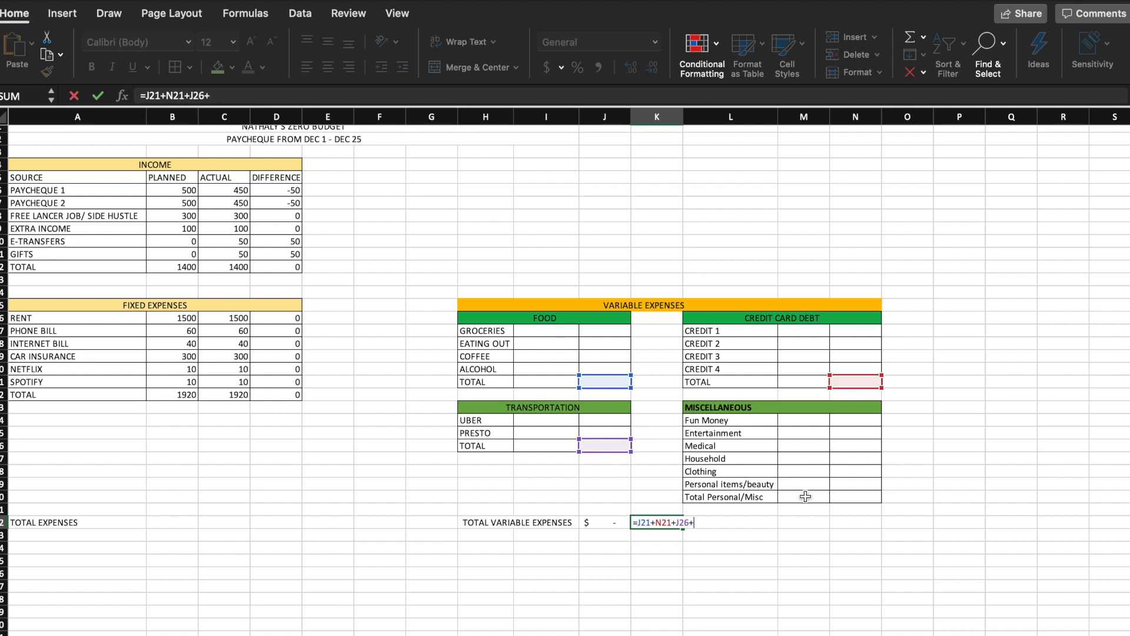
left_click(844, 500)
key("Return")
left_click(668, 524)
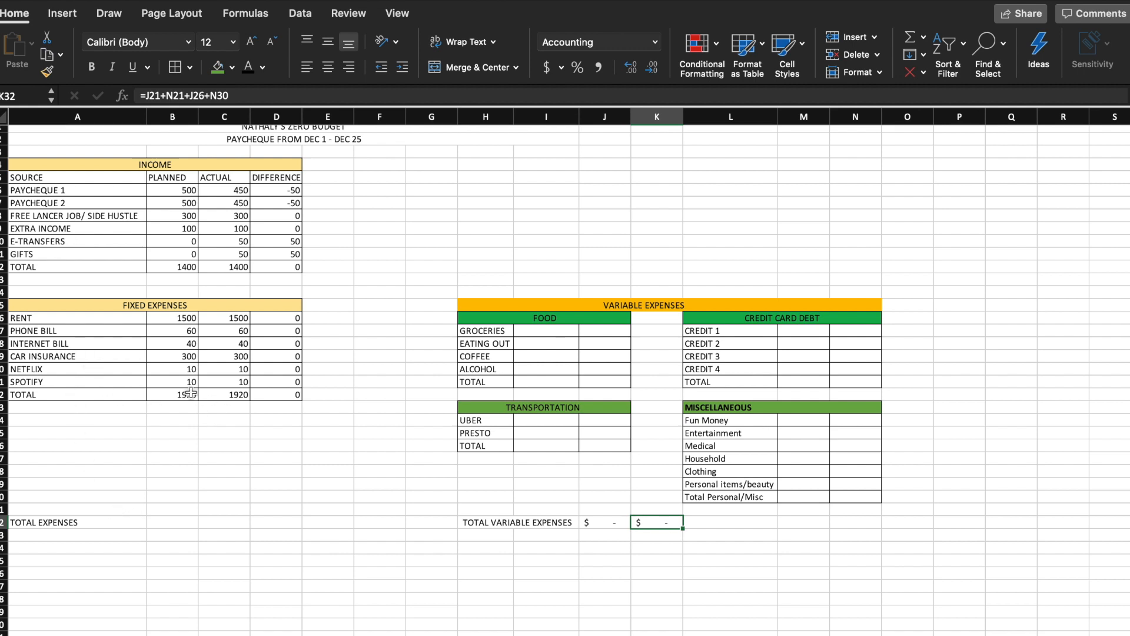
Step: Enter the formula =B22+J32 in B32 to combine the planned fixed and variable expense totals
left_click(218, 395)
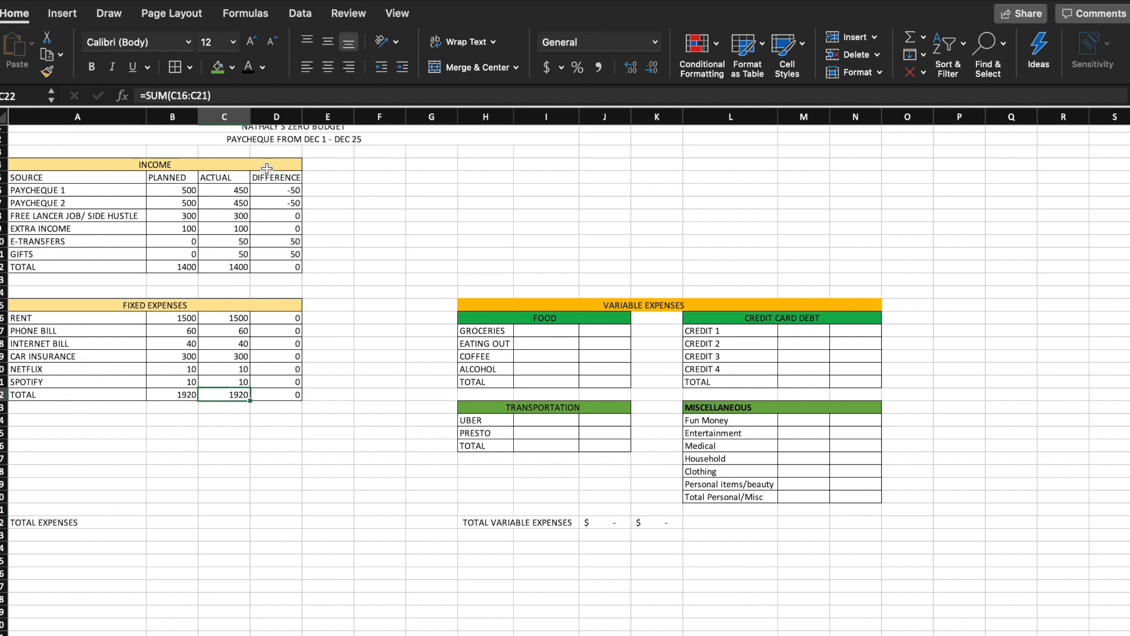
left_click(53, 523)
left_click(172, 522)
type("=")
left_click(173, 394)
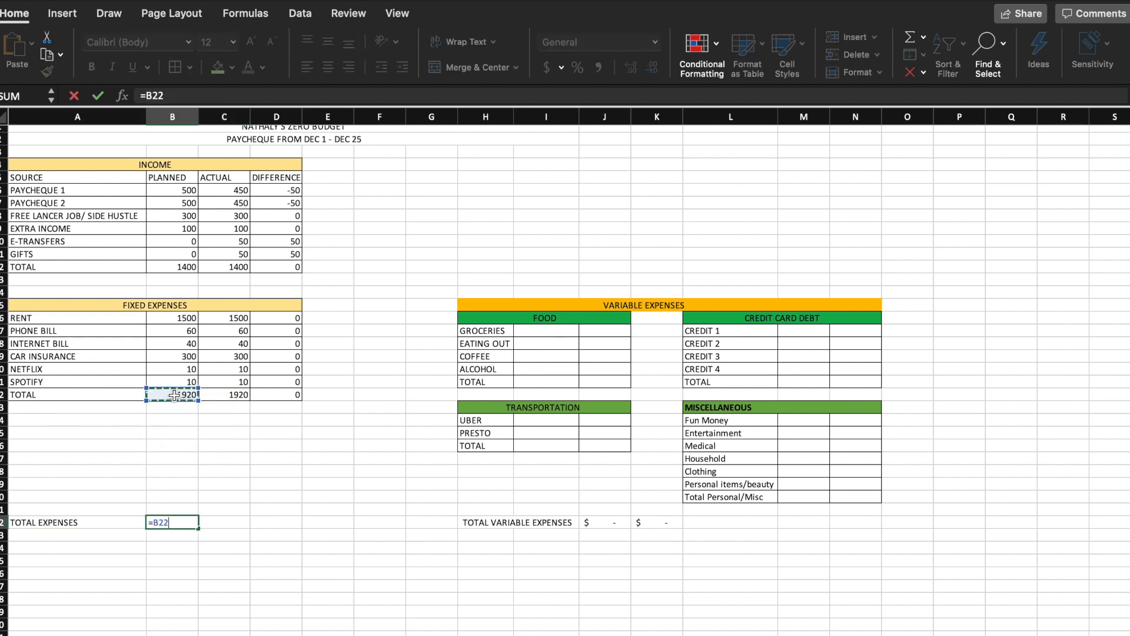
type("+")
left_click(605, 522)
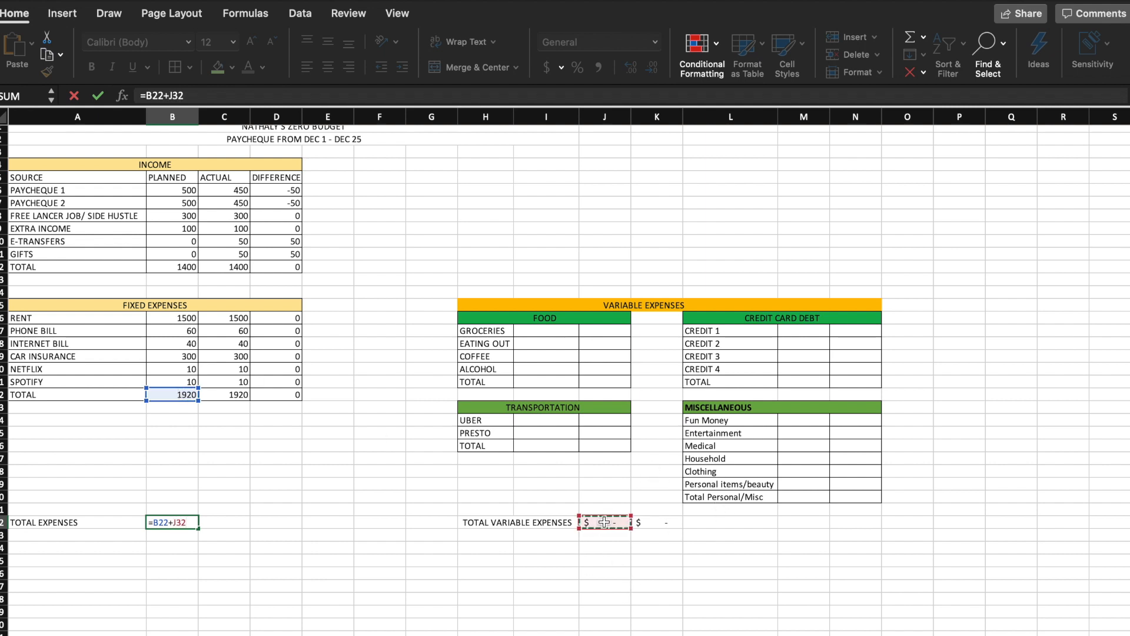
key("Return")
Step: Enter the formula =C22+K32 in C32 to combine the actual fixed and variable expense totals
left_click(226, 523)
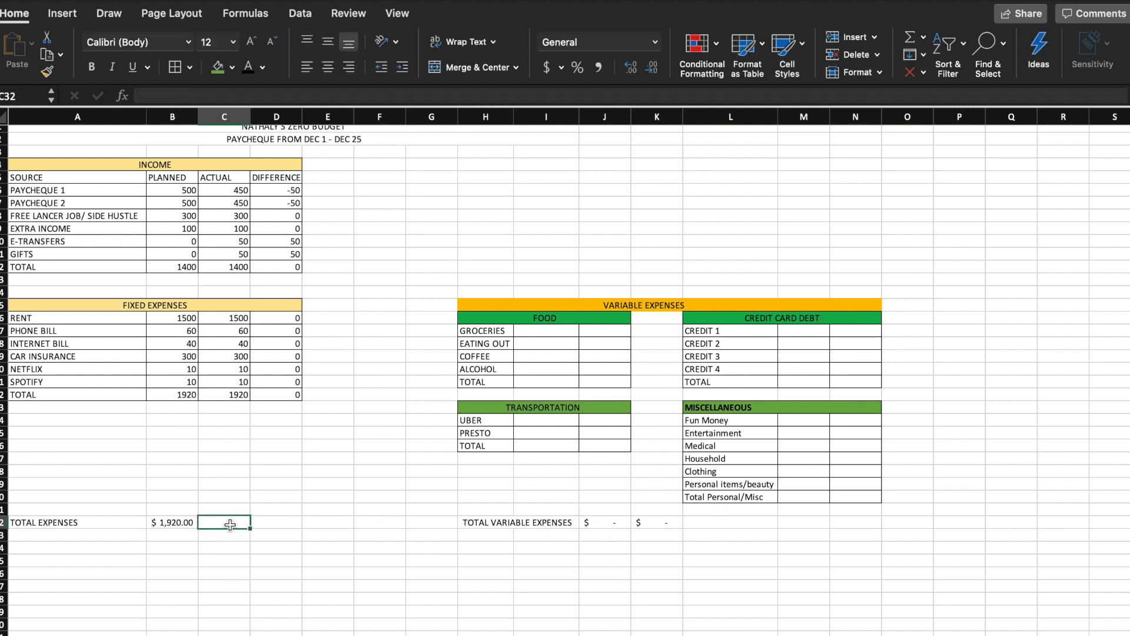
type("+")
key("BackSpace")
type("=")
left_click(237, 396)
type("+")
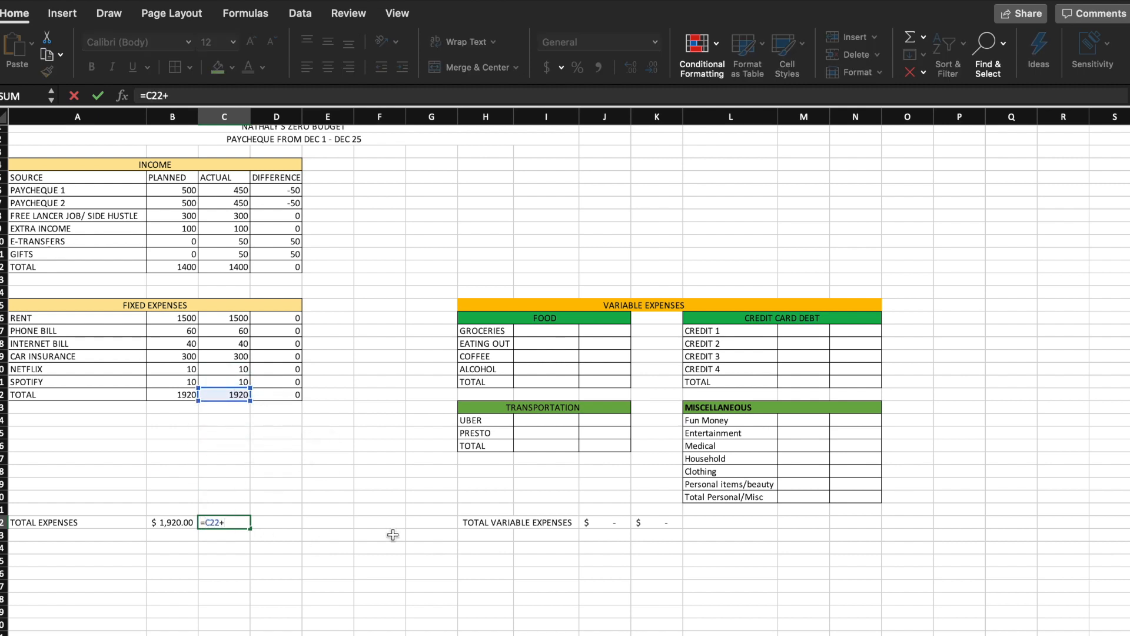
left_click(653, 523)
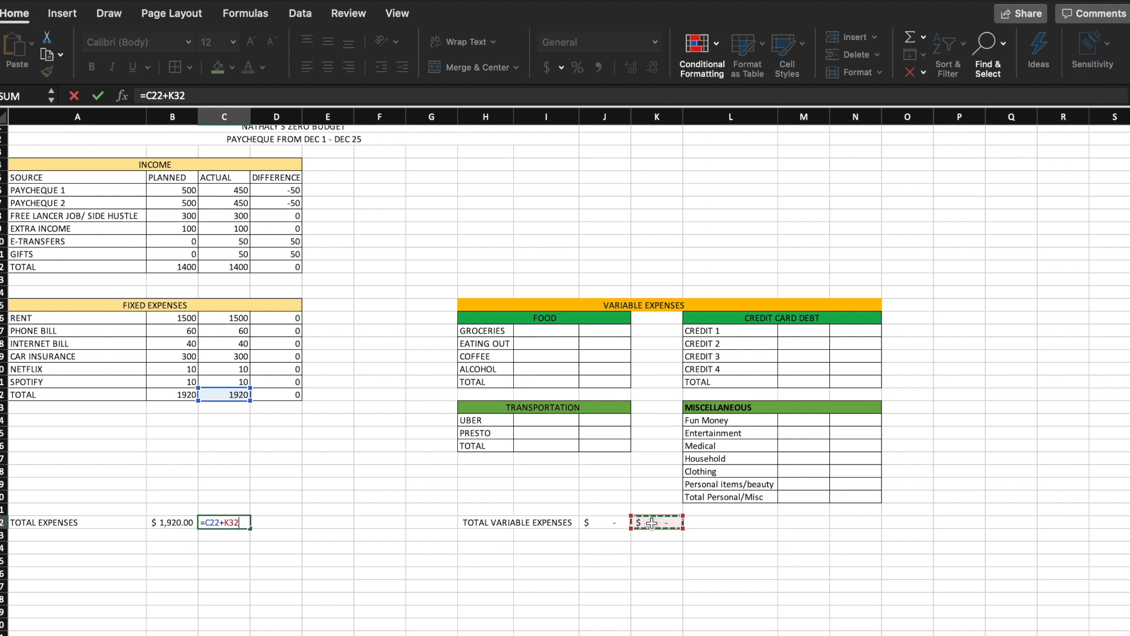
key("Return")
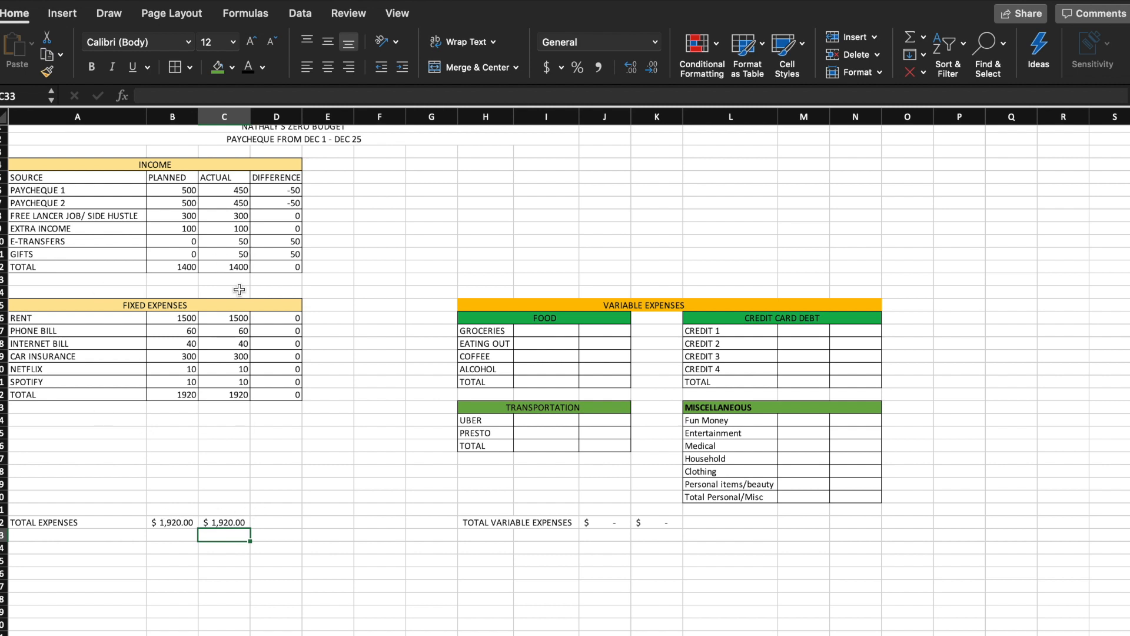
Step: Enter planned food amounts of 200 for groceries, 100 eating out, 20 coffee and 60 alcohol, and total them with a SUM formula in I21
left_click(563, 332)
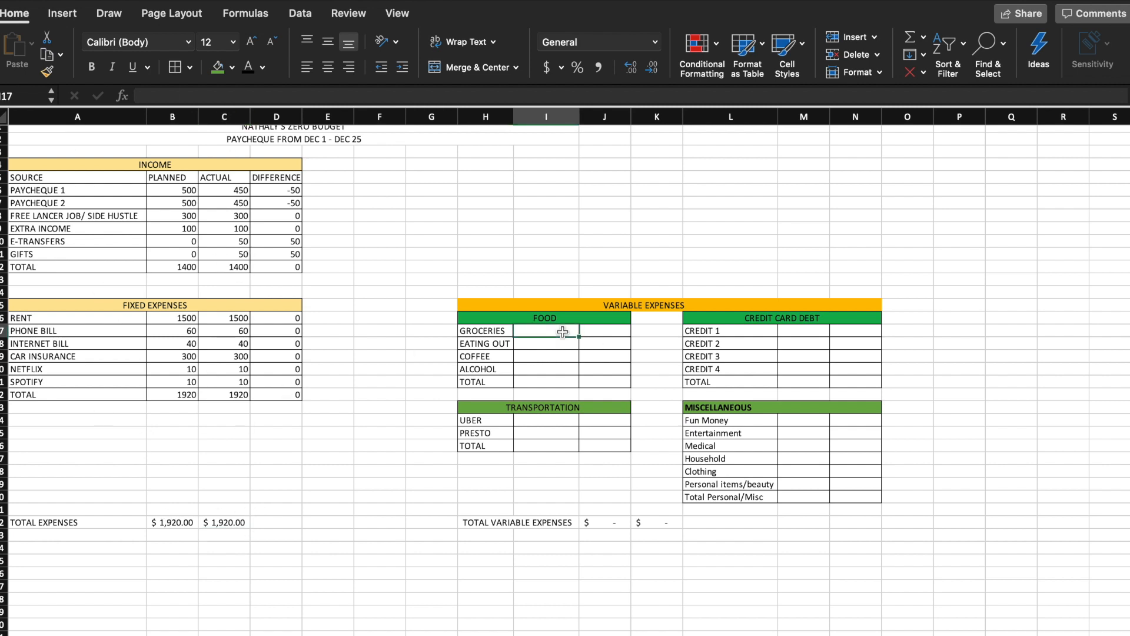
type("200")
key("Return")
type("100")
key("Return")
type("20")
key("Return")
type("60")
key("Return")
type("=SUM(")
left_click_drag(563, 336, 611, 388)
key("Return")
Step: Enter actual food amounts of 205, 100, 25 and 60 in J17:J20, and total them with =SUM(J17:J20) in J21
left_click(601, 334)
type("205")
key("Return")
type("100")
key("Return")
type("25")
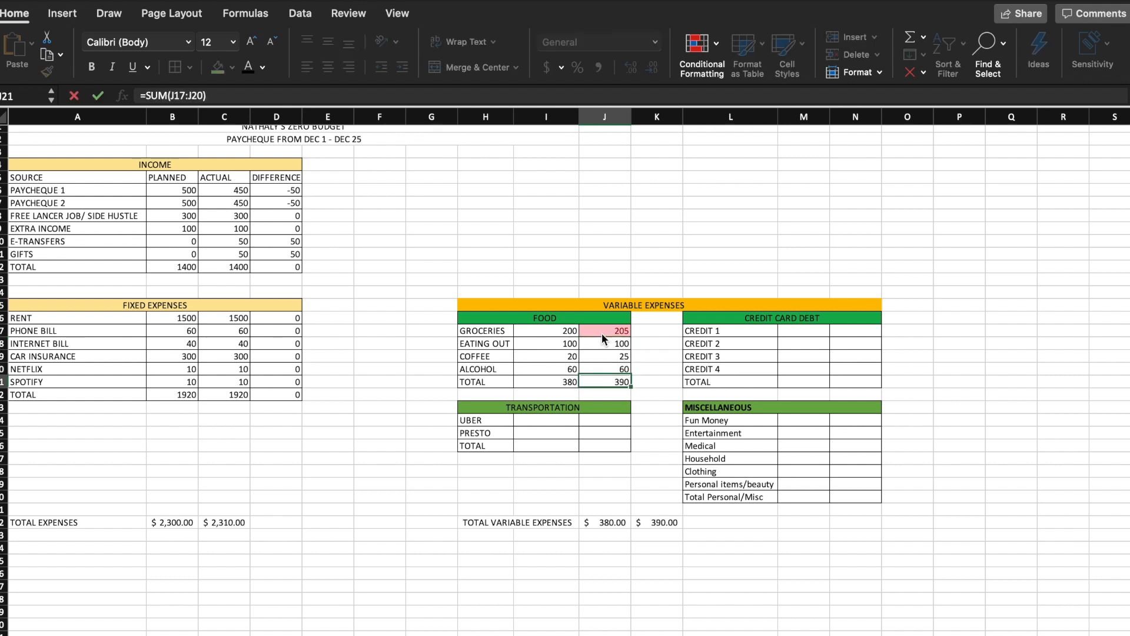
Step: Fill the TOTAL EXPENSES row, A32:C32, with the blue theme color
left_click_drag(24, 522, 236, 522)
left_click(233, 67)
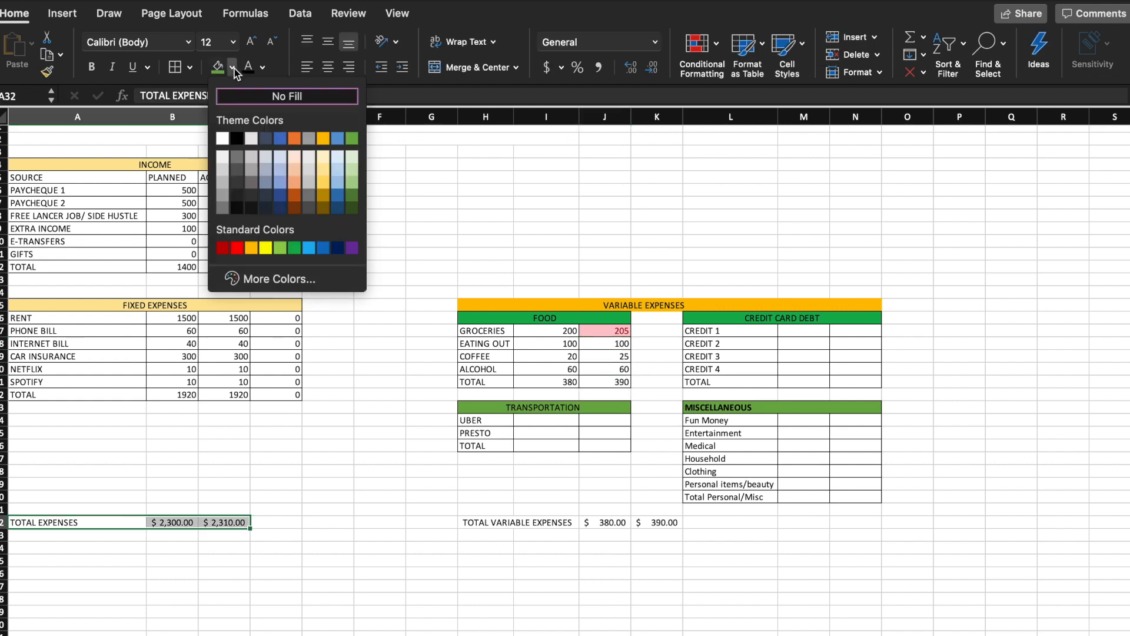
left_click(281, 139)
left_click(217, 548)
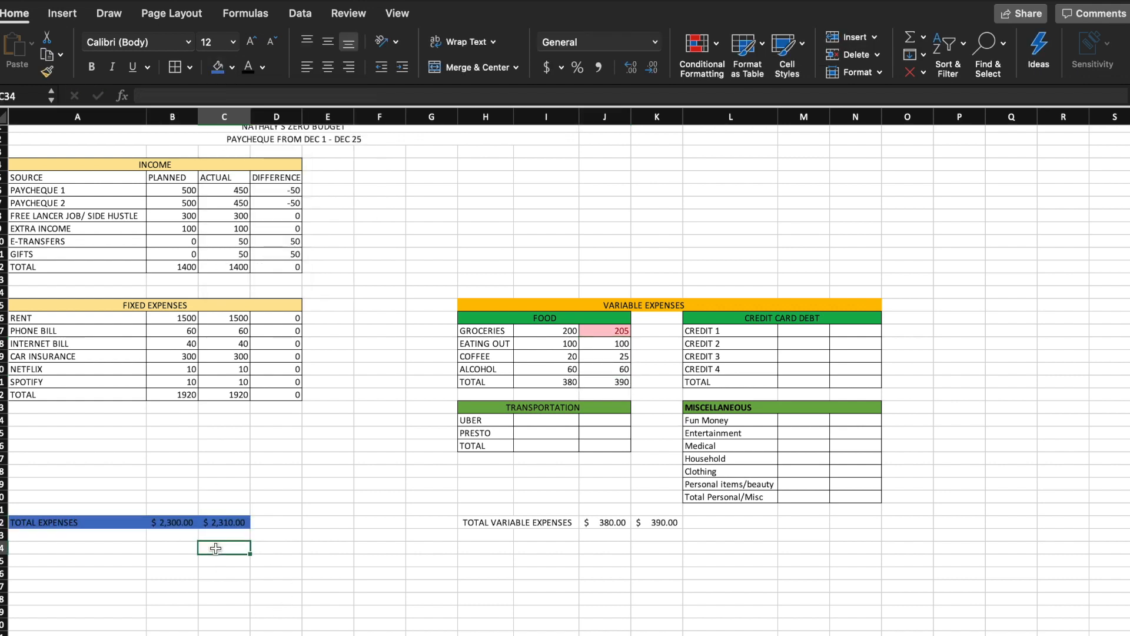
scroll(352, 465, "up", 1)
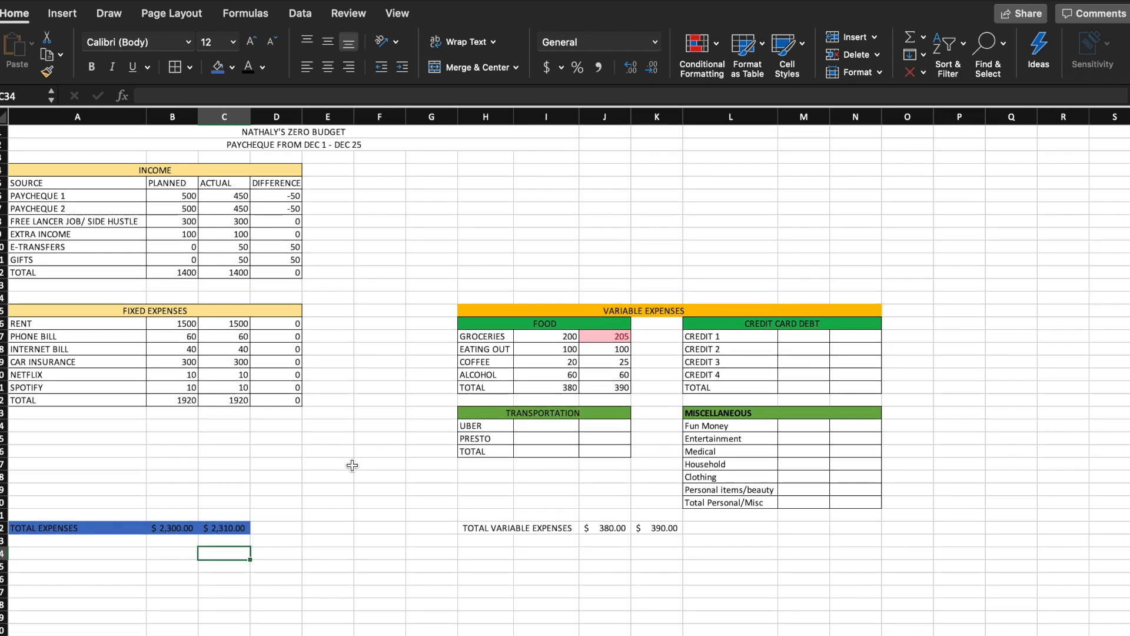
Step: Enter the label TOTAL BUDGET in A34, two rows below TOTAL EXPENSES
scroll(352, 465, "down", 1)
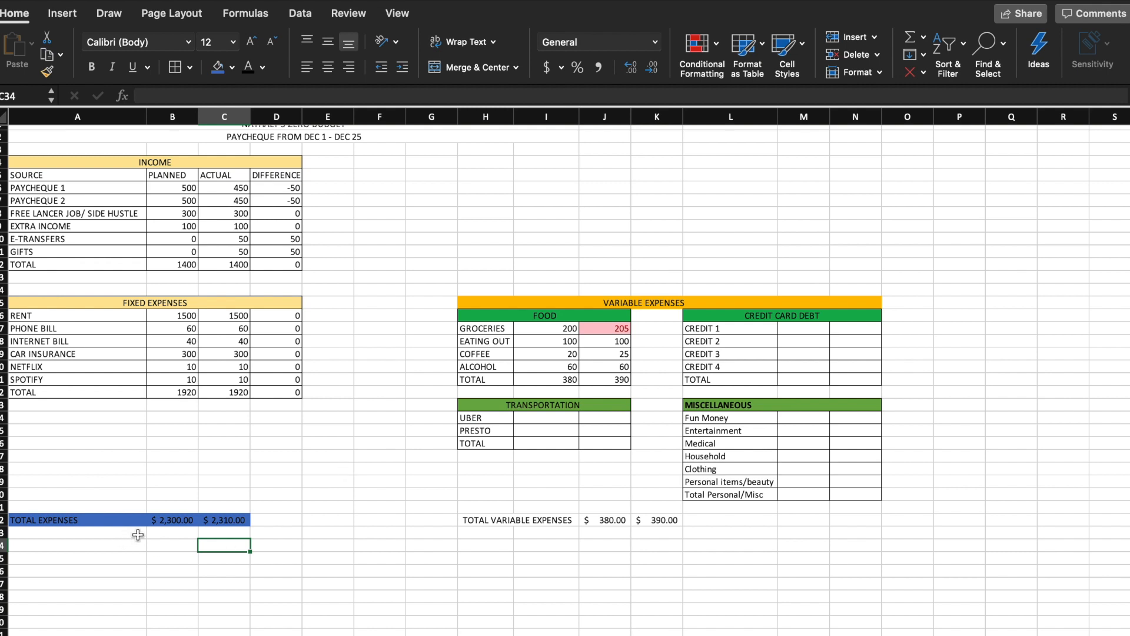
left_click(88, 547)
type("TOT")
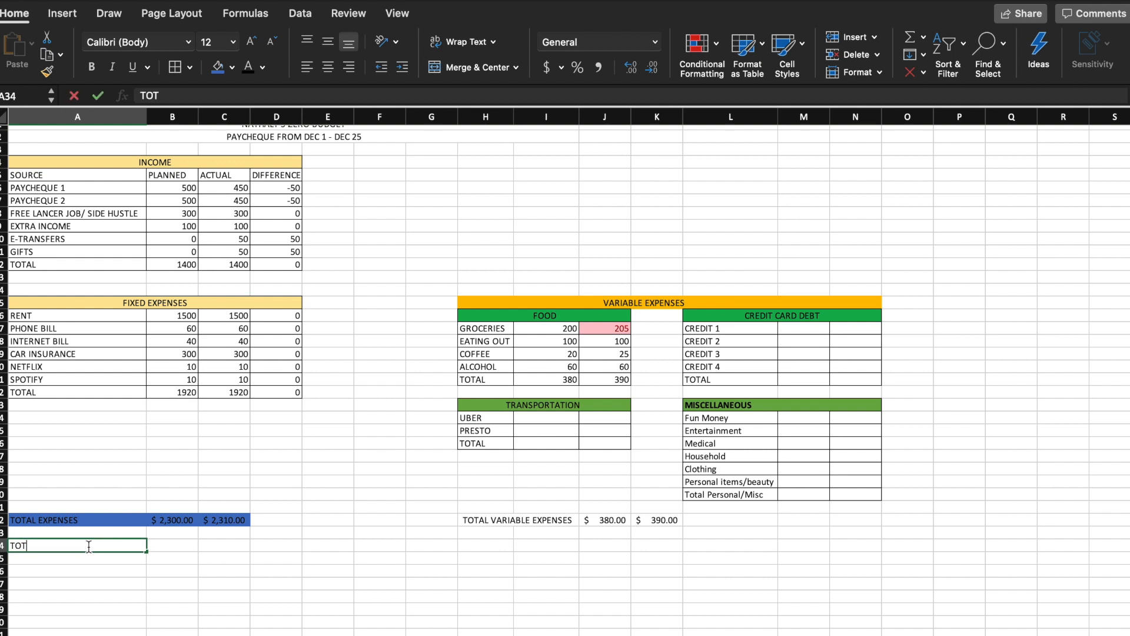
type("AL BUDGET")
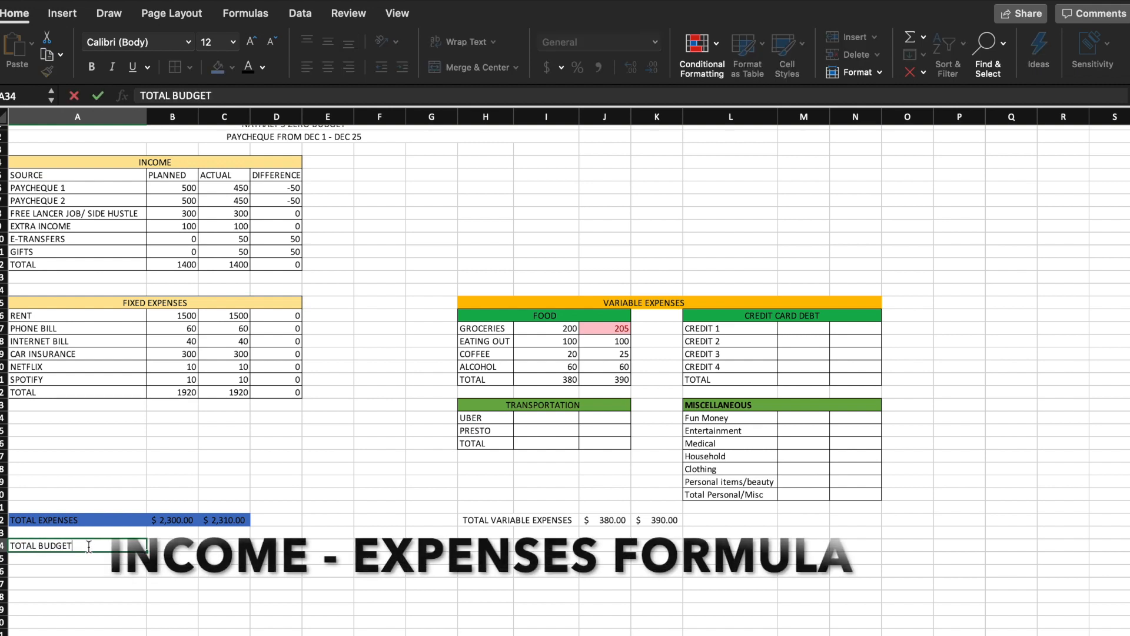
Step: Enter the formula =B12-B32 in B34 to subtract the planned total expenses from the planned income
left_click(167, 545)
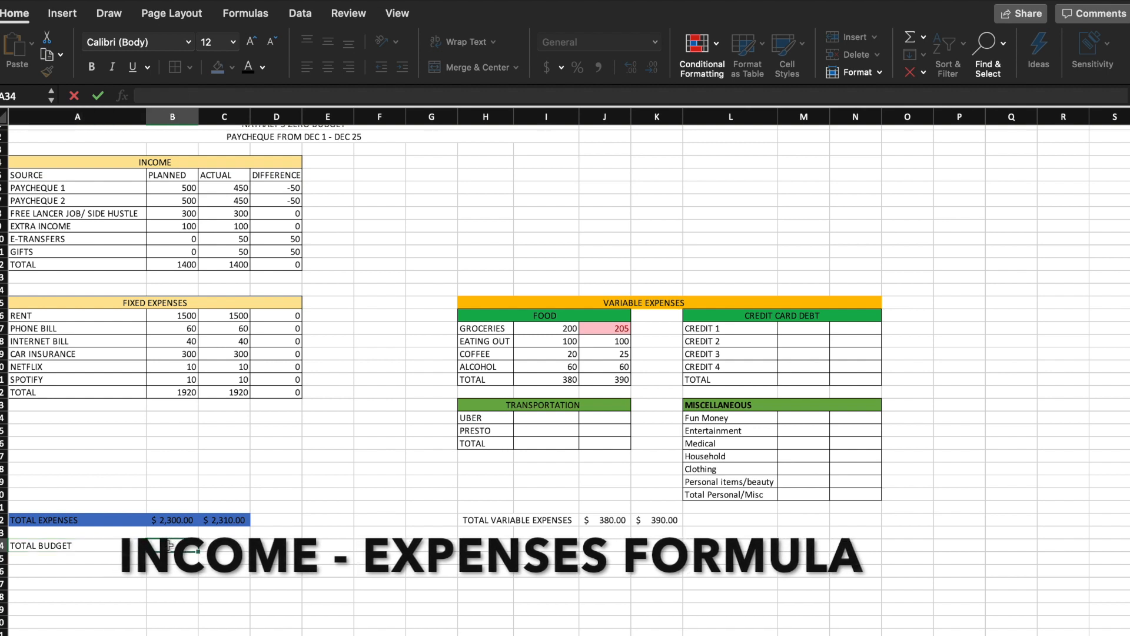
type("=")
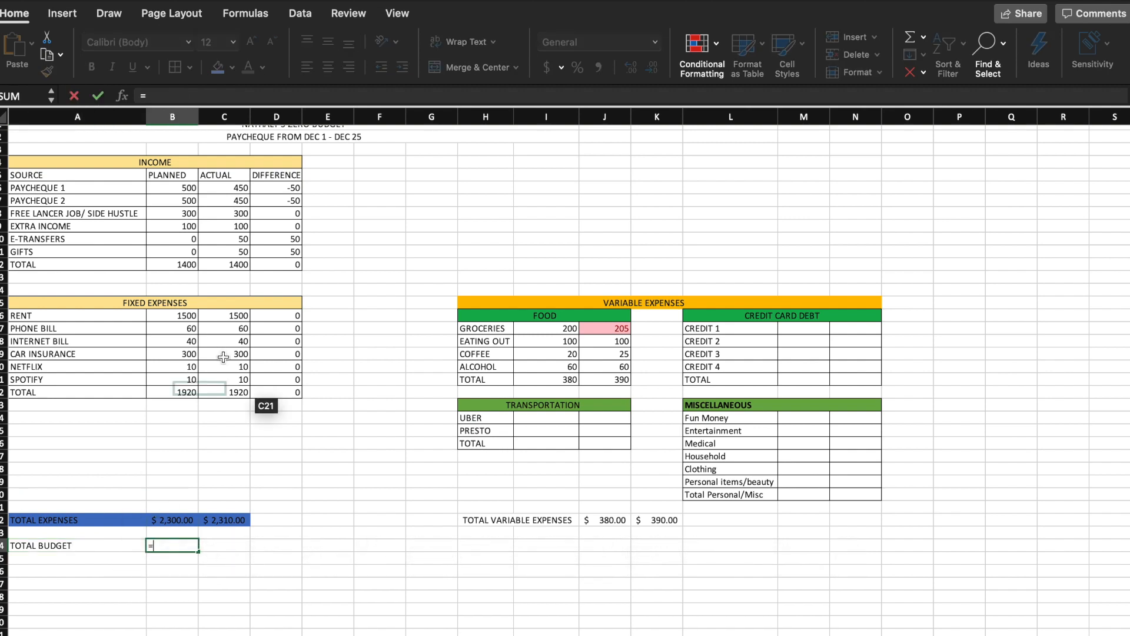
left_click(160, 265)
type("-")
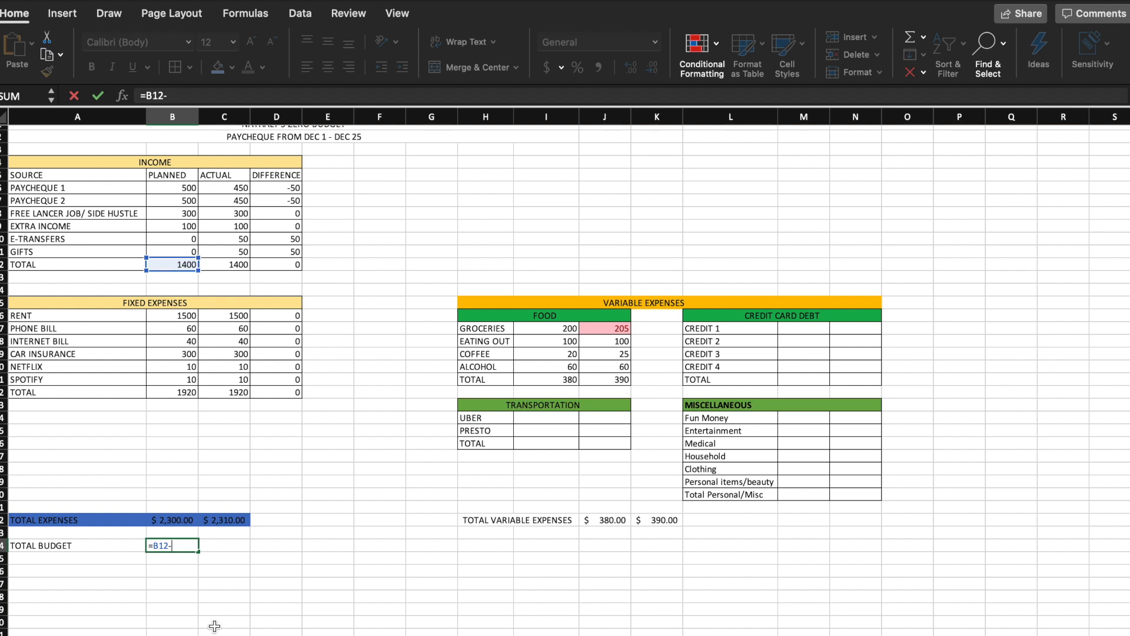
left_click(173, 522)
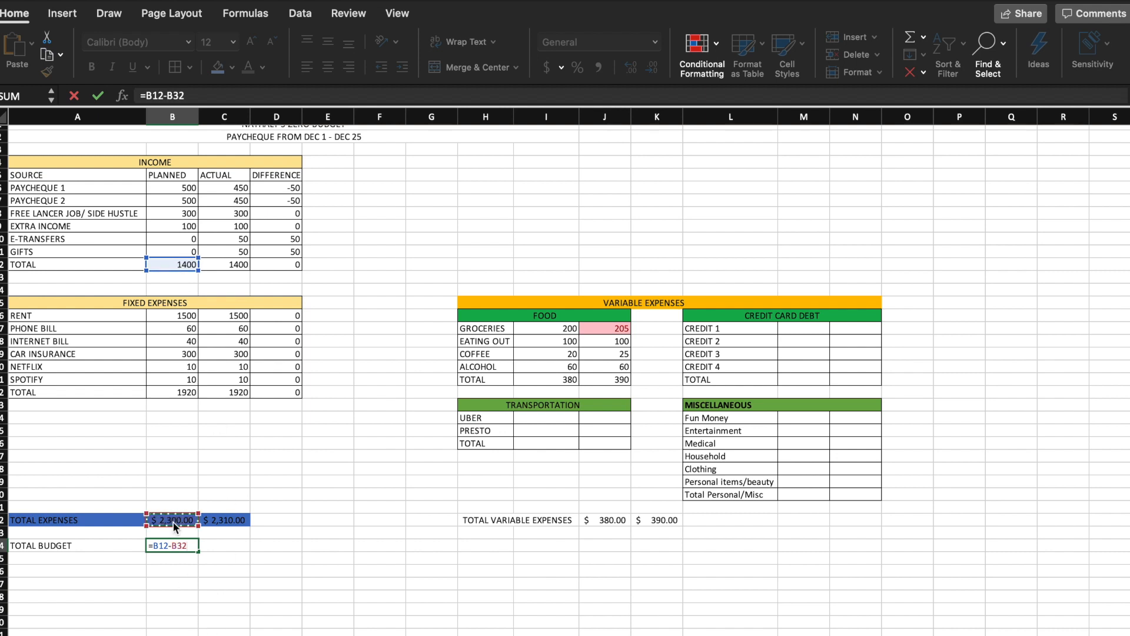
key("Return")
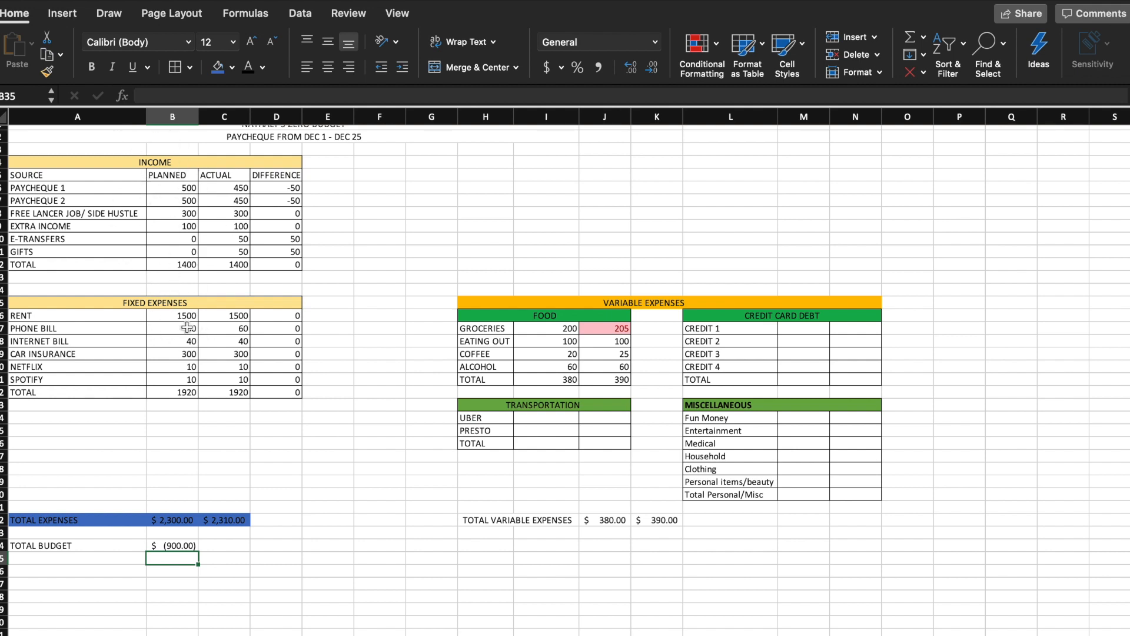
Step: Set the planned rent in B16 to 500
left_click(179, 312)
type("500")
key("Return")
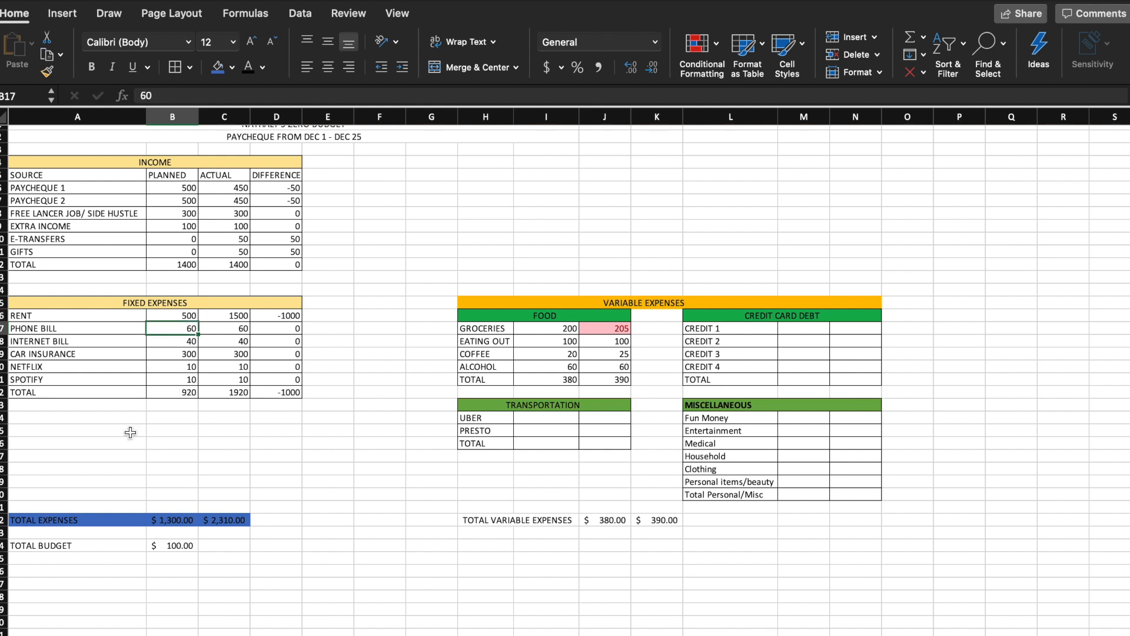
Step: Copy the total budget formula from B34 across to C34 to calculate the actual budget
left_click(178, 554)
left_click(206, 547)
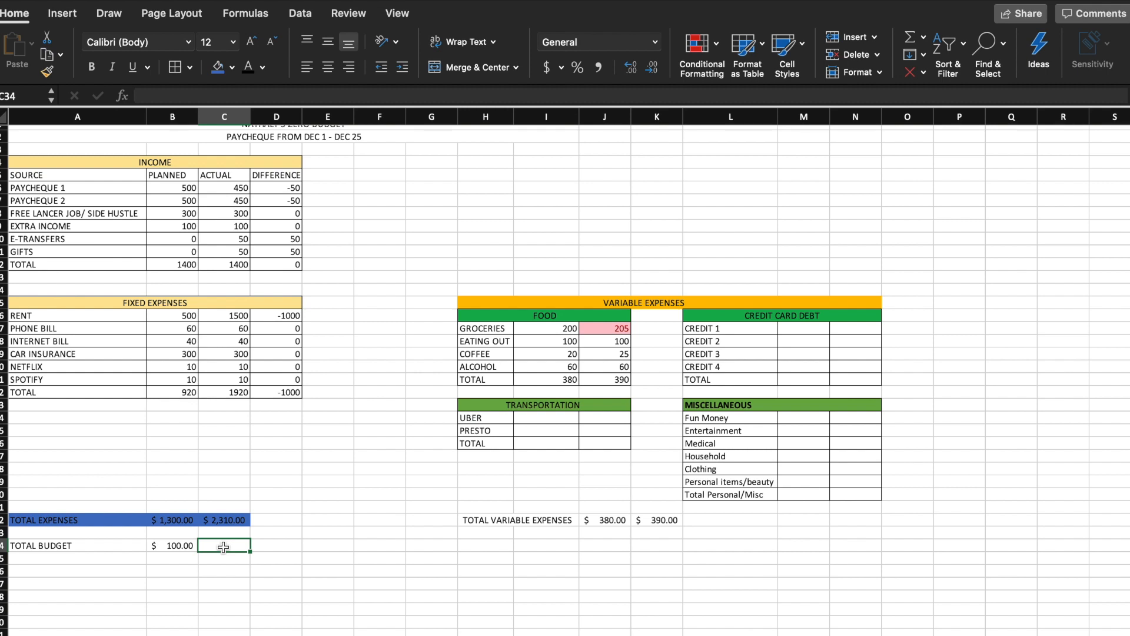
left_click(187, 548)
left_click_drag(214, 551, 247, 547)
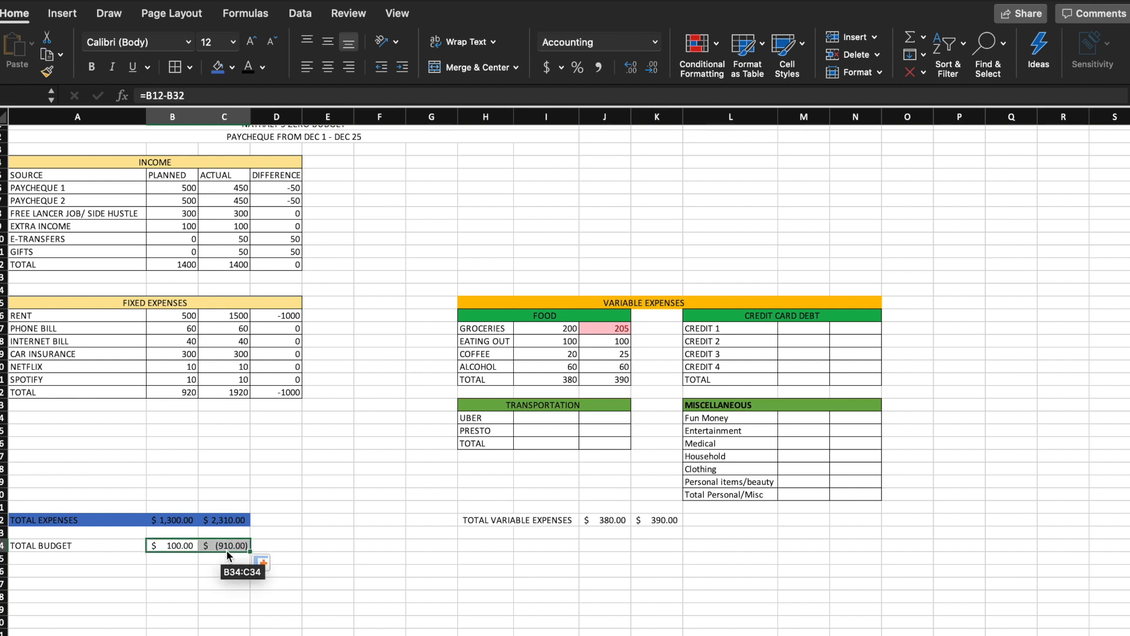
left_click(218, 571)
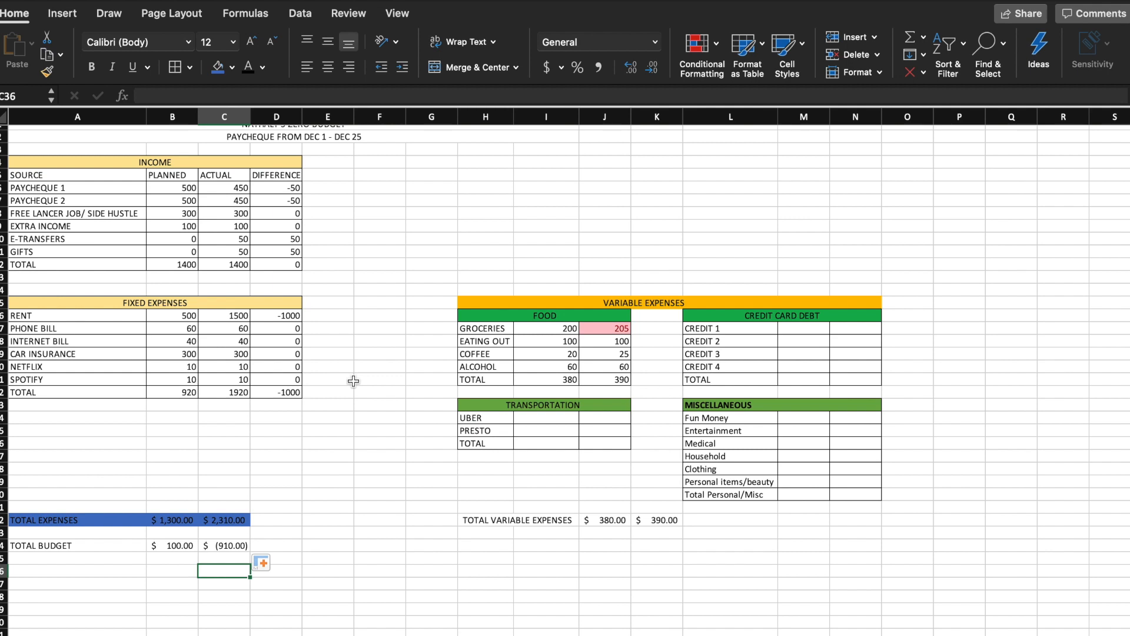
Step: Add a Percentage header in E15 beside the fixed expenses and format E16:E22 as percentages
left_click(328, 301)
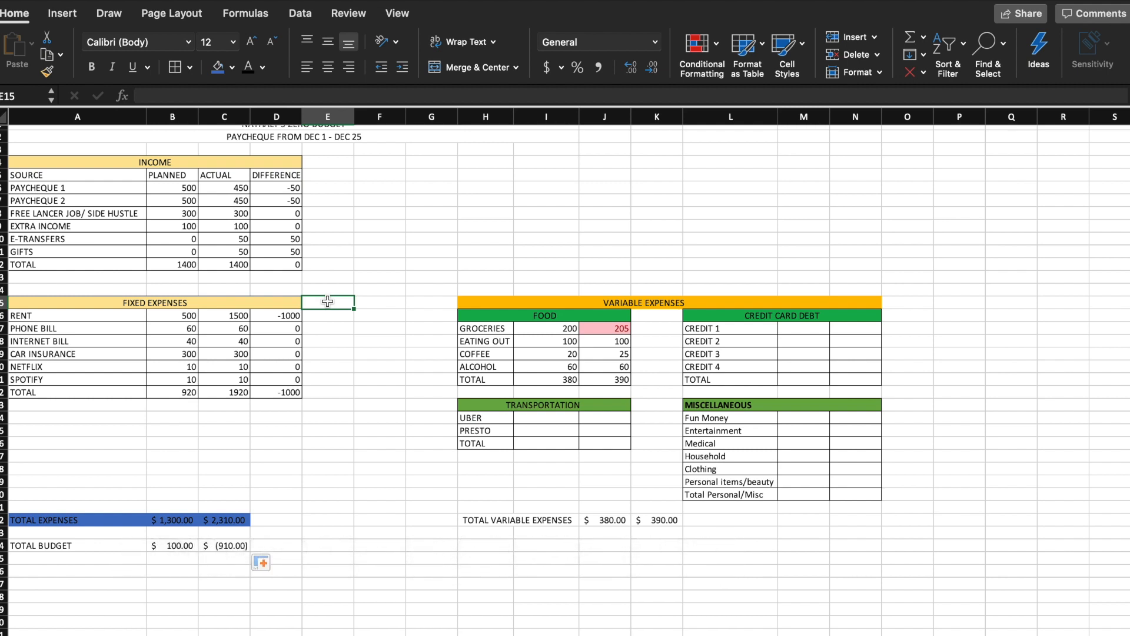
type("Percentage")
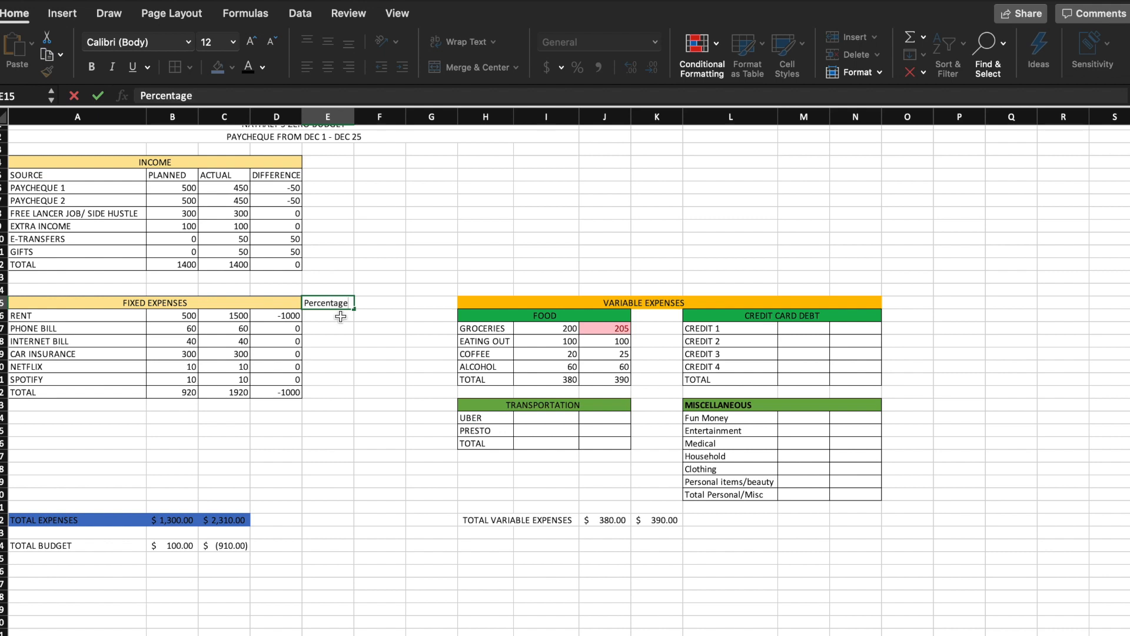
key("Return")
left_click_drag(328, 393, 327, 316)
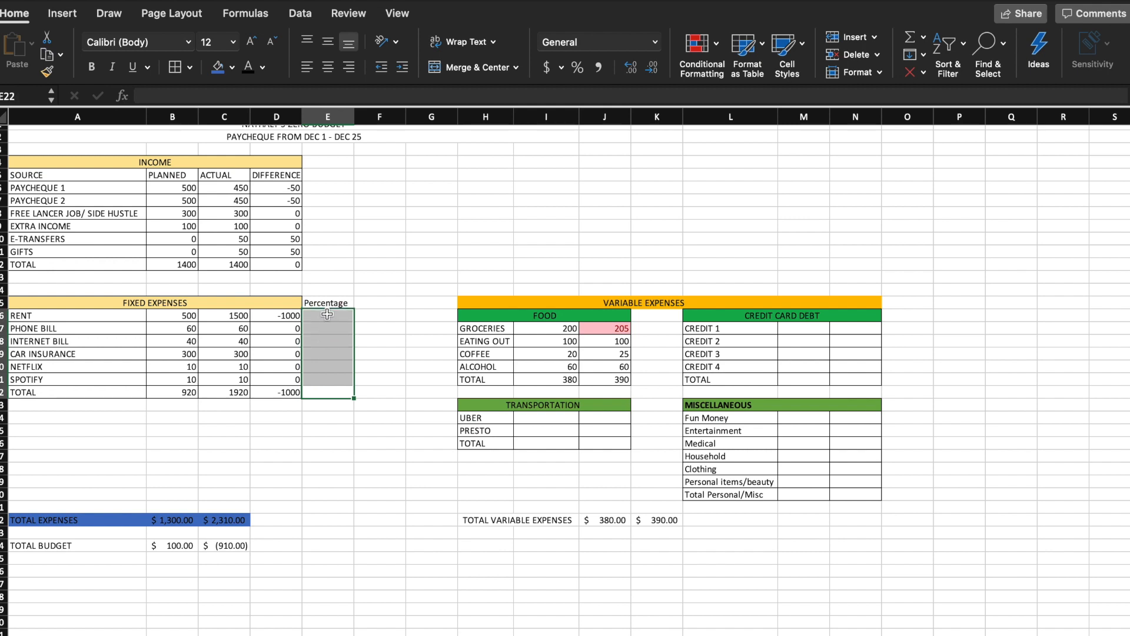
left_click(577, 68)
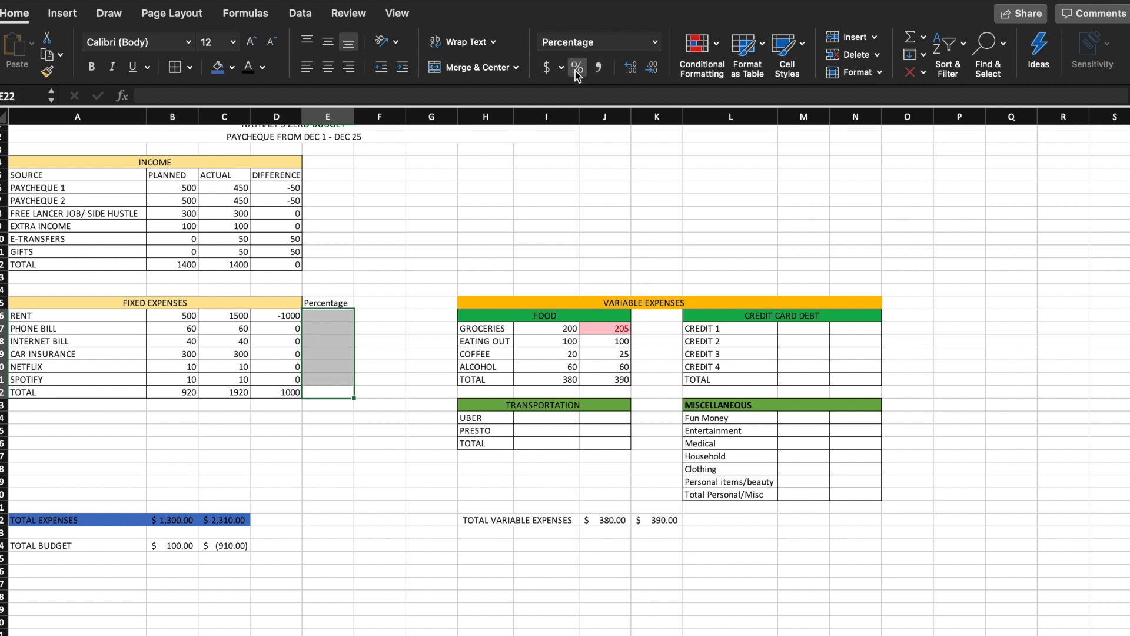
Step: Enter the formula =C16/C22 in E16 to calculate rent's share of the actual fixed expenses
left_click(339, 315)
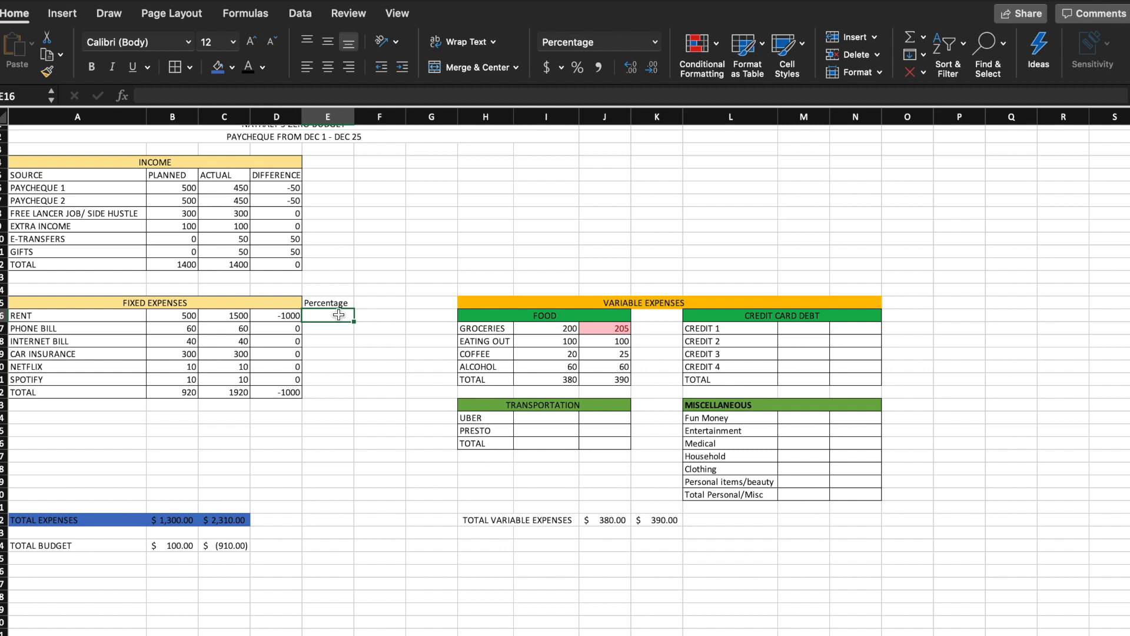
type("=")
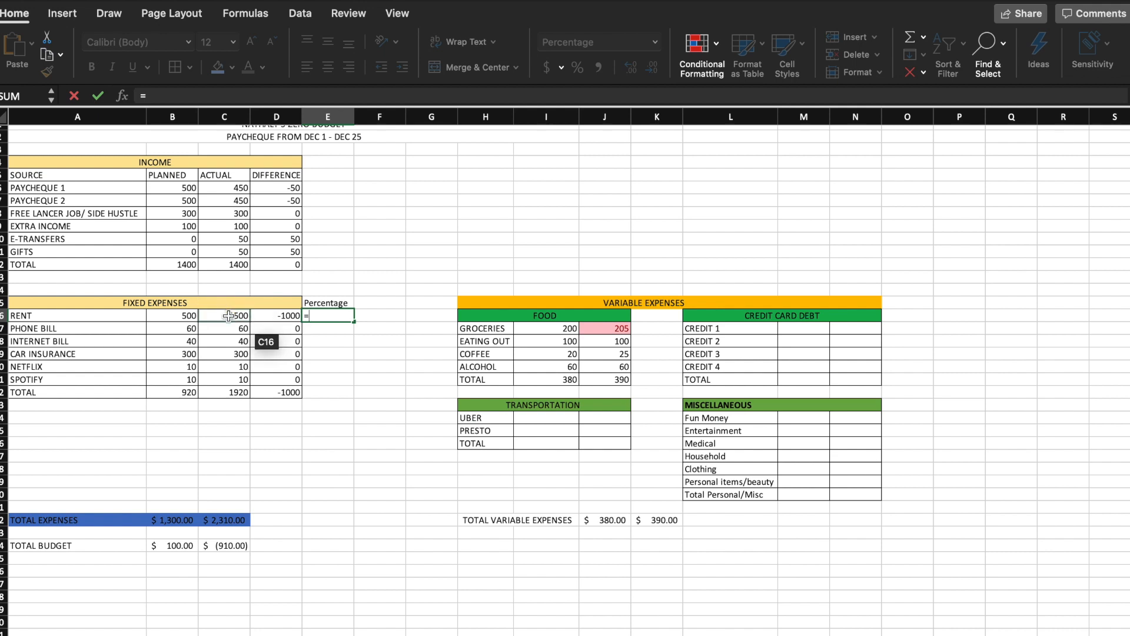
left_click(229, 316)
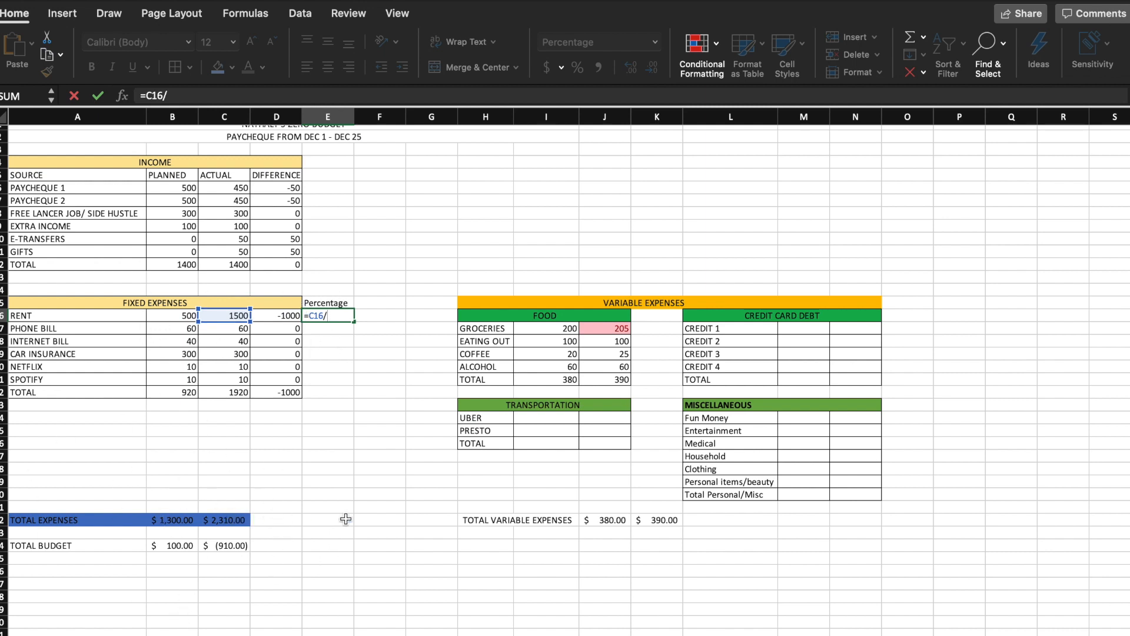
left_click(235, 392)
key("Return")
Step: Try to fill the rent percentage formula down from E16 to E22, and undo the fill
left_click(328, 316)
left_click_drag(354, 321, 354, 394)
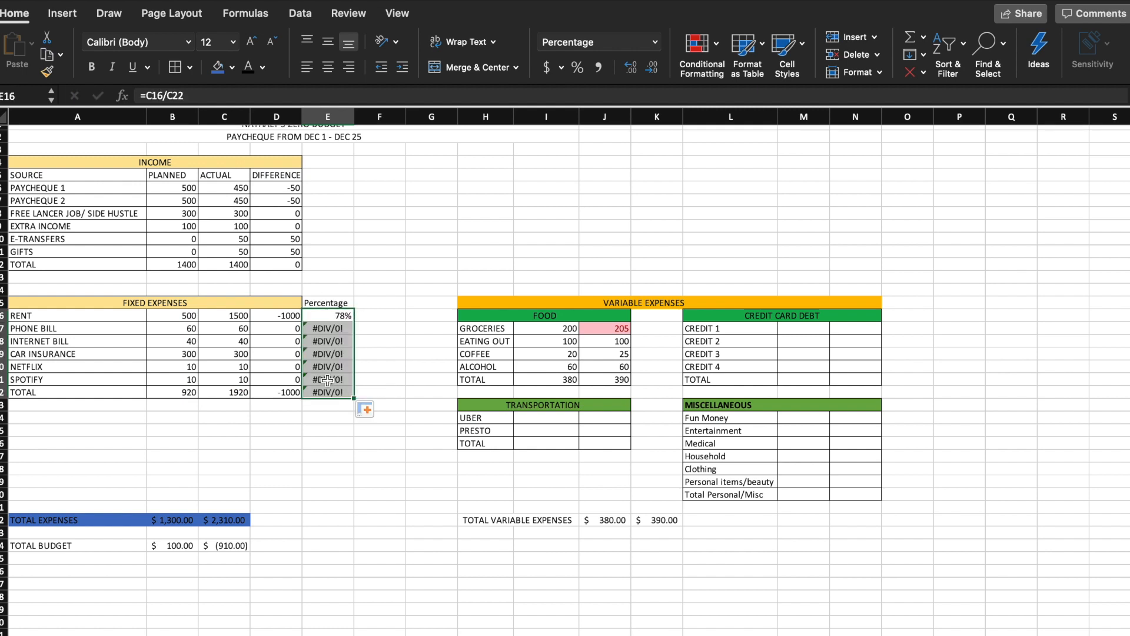
left_click(341, 319)
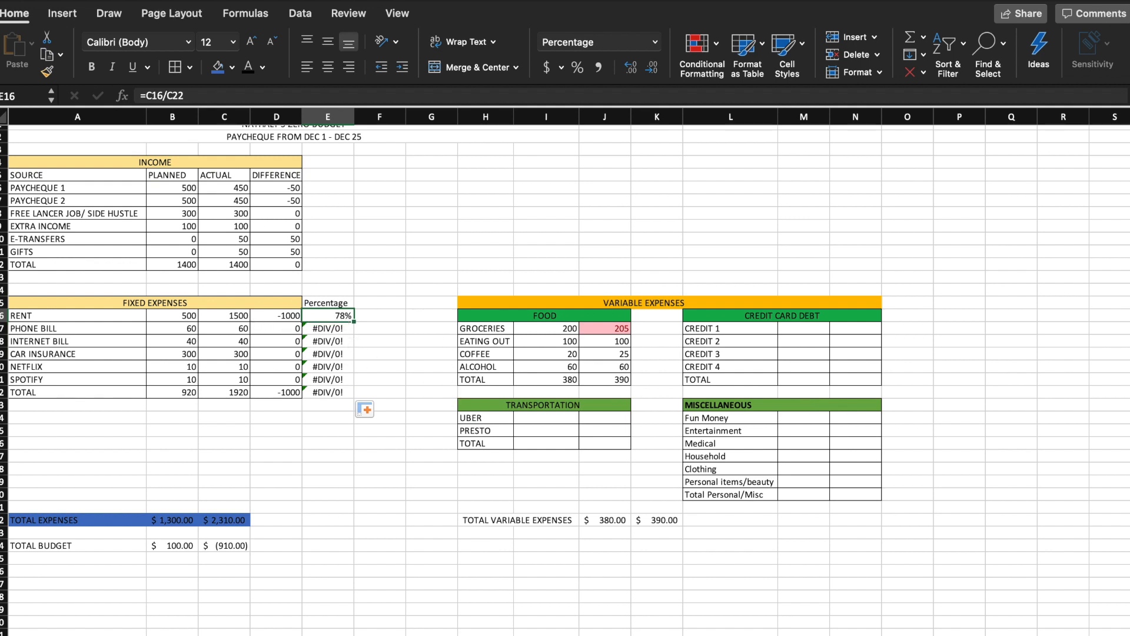
key("super+z")
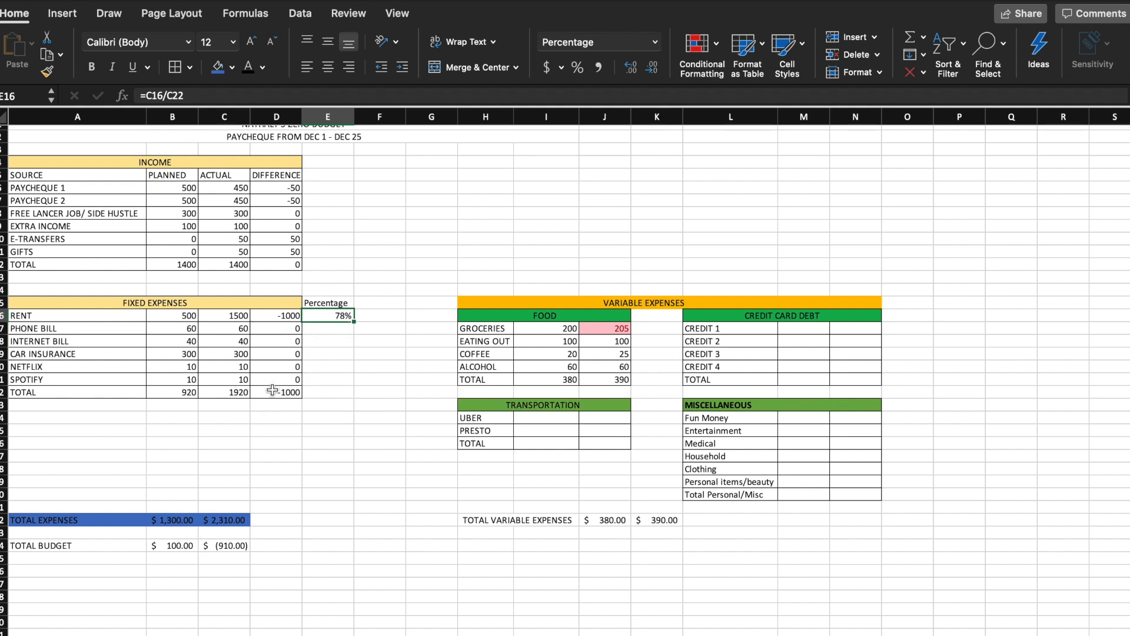
Step: Make the total reference absolute in E16 with =C16/$C$22, and fill the formula down to E22
left_click(247, 392)
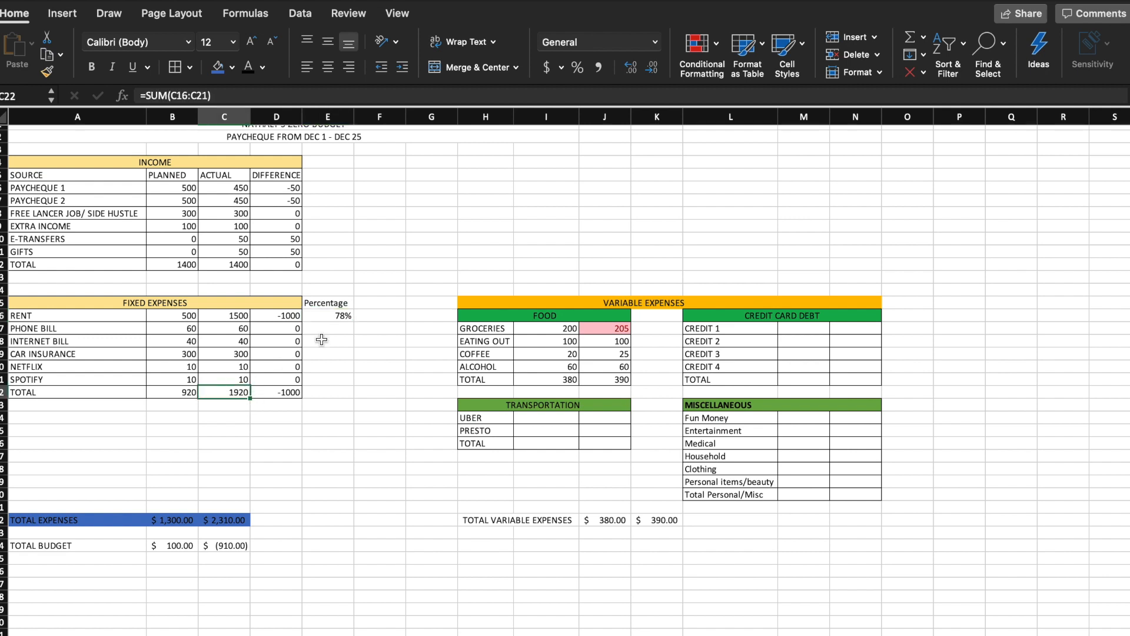
left_click(346, 318)
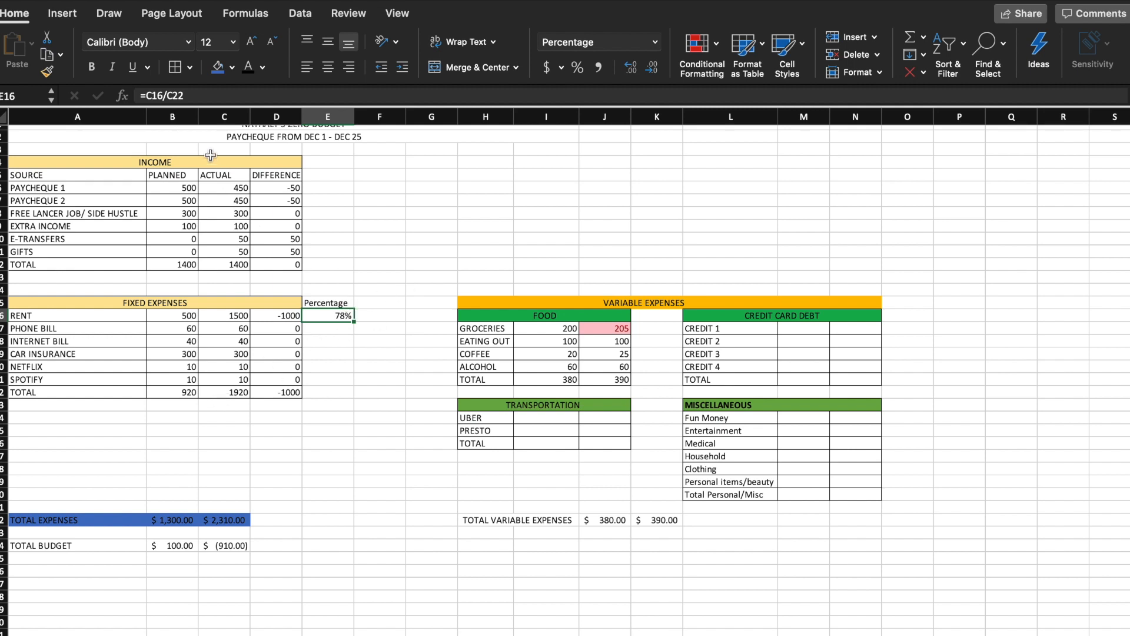
left_click(169, 96)
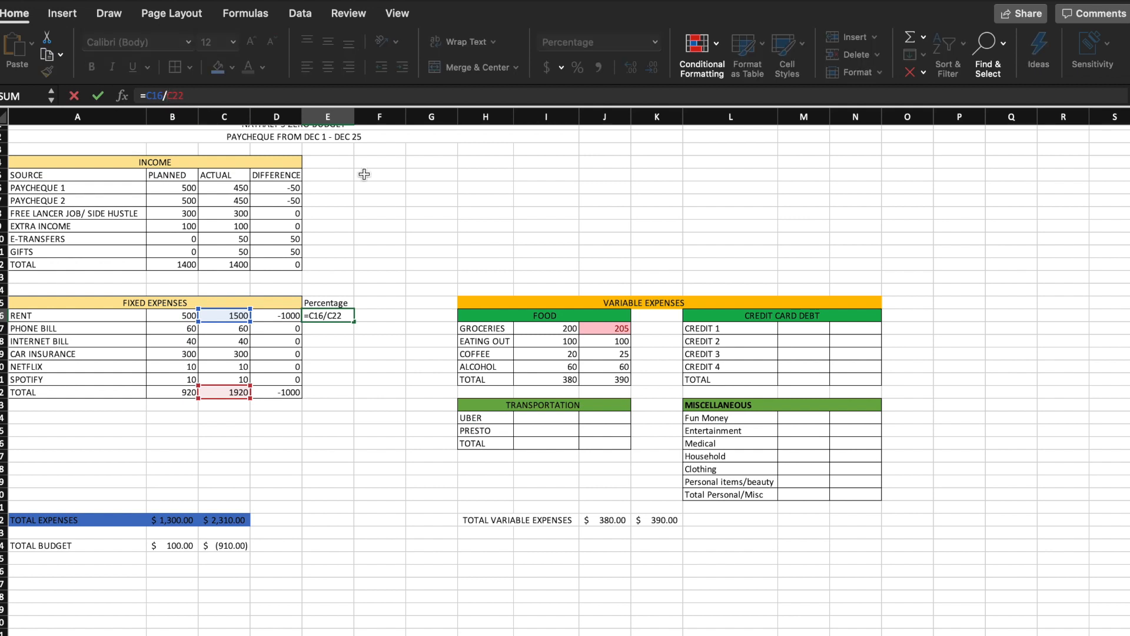
key("Return")
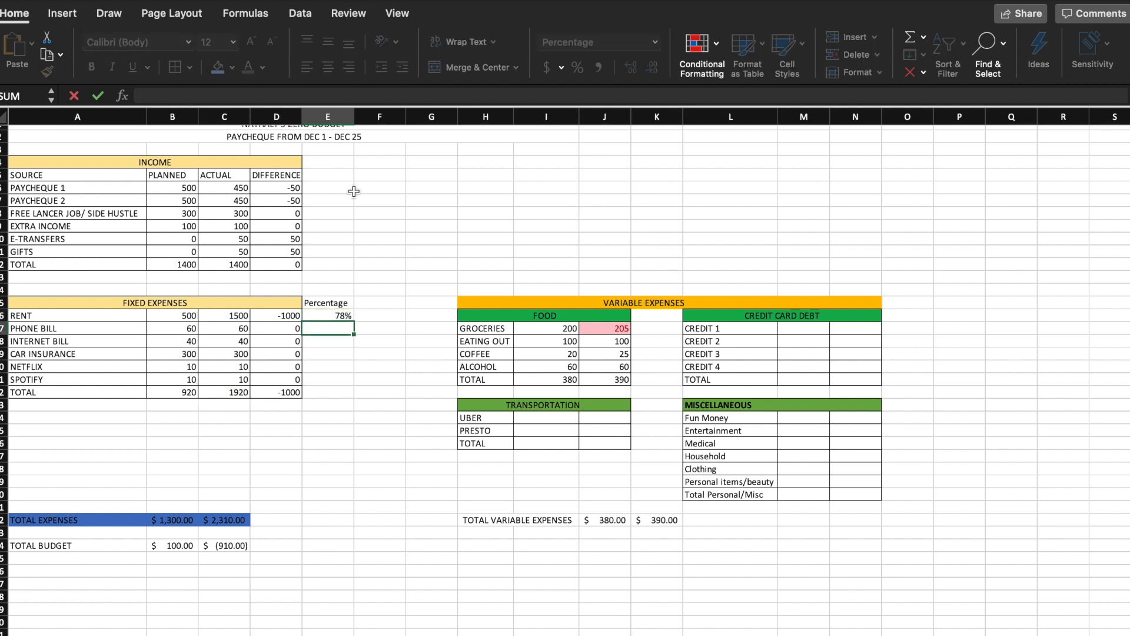
left_click_drag(353, 319, 354, 398)
left_click(386, 371)
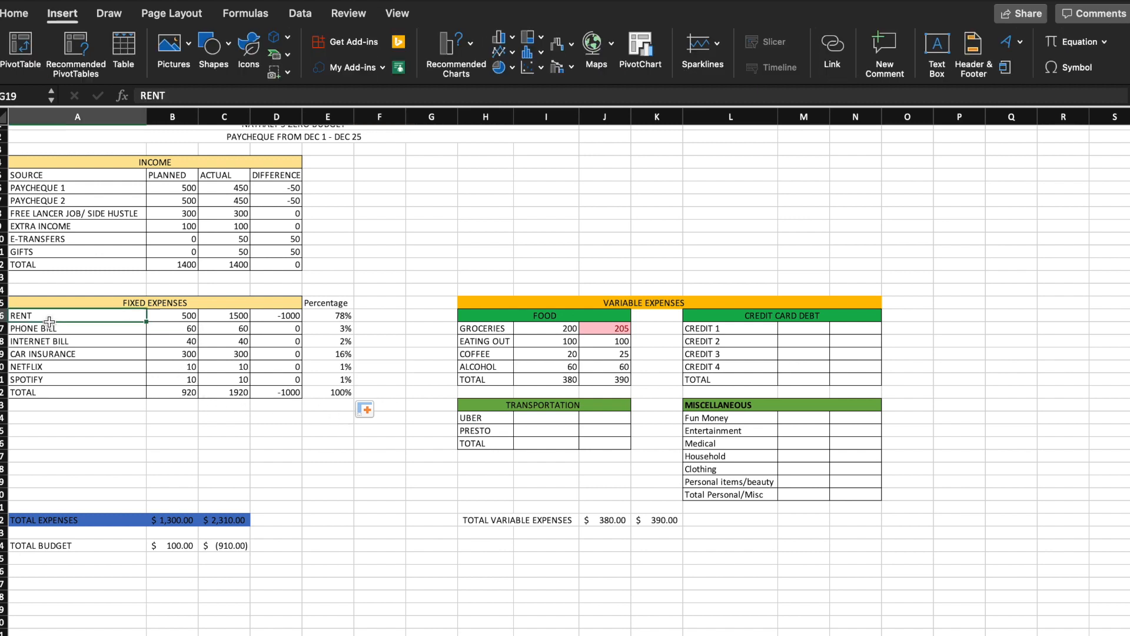
Step: Insert a doughnut chart from the fixed expense names in A16:A21 and their percentages in E16:E21
left_click_drag(77, 316, 77, 379)
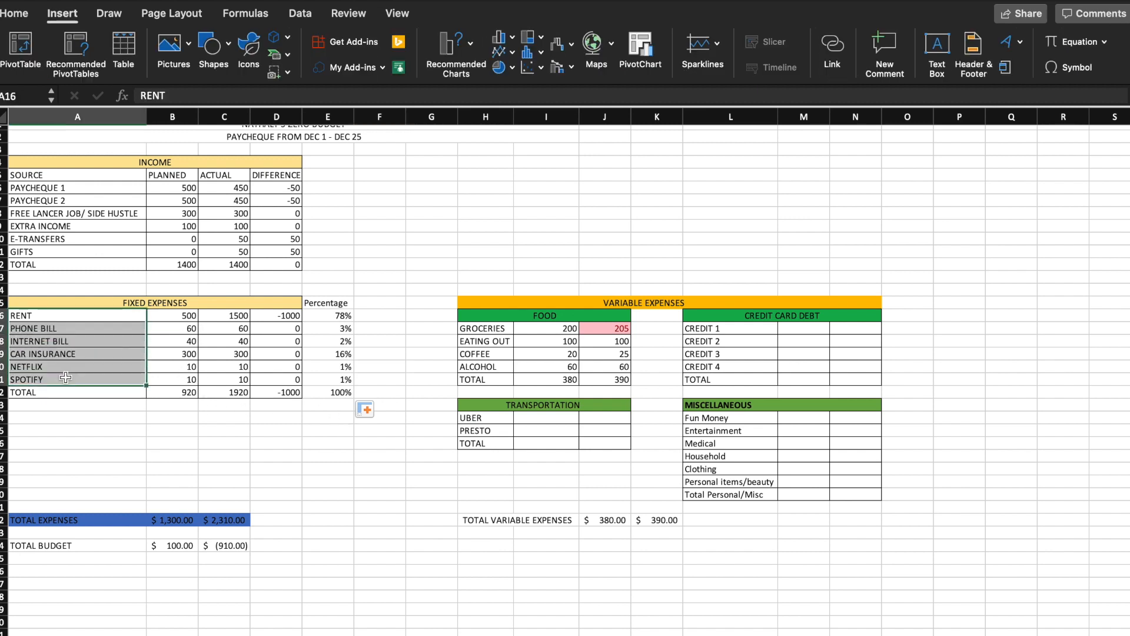
left_click_drag(343, 316, 350, 377)
left_click(505, 67)
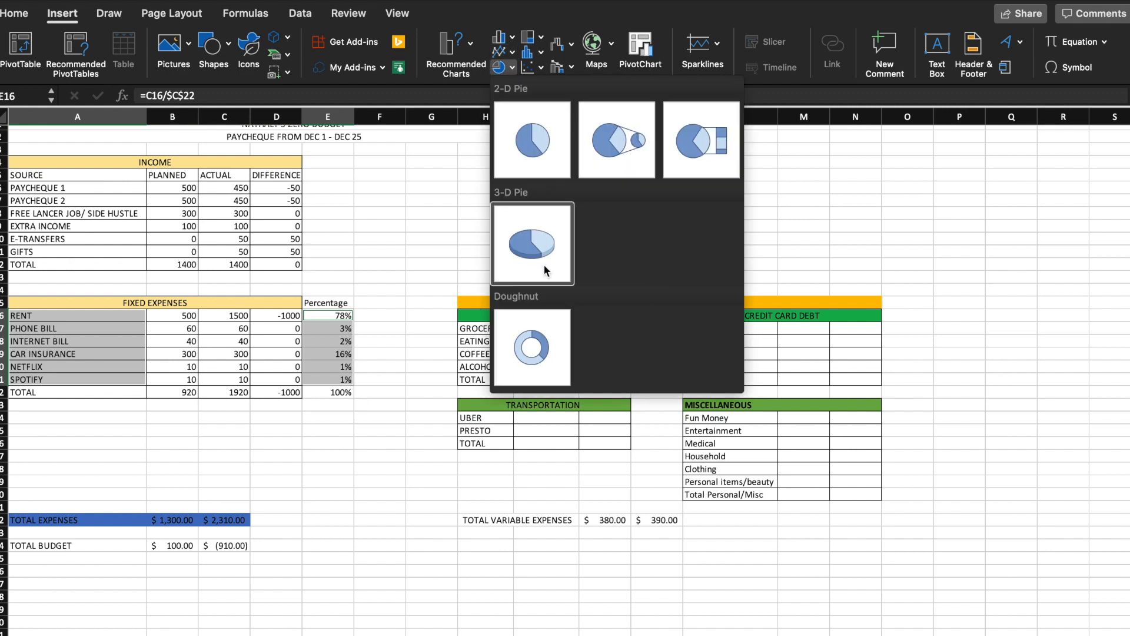
left_click(536, 326)
left_click_drag(534, 360, 410, 251)
scroll(565, 255, "down", 10)
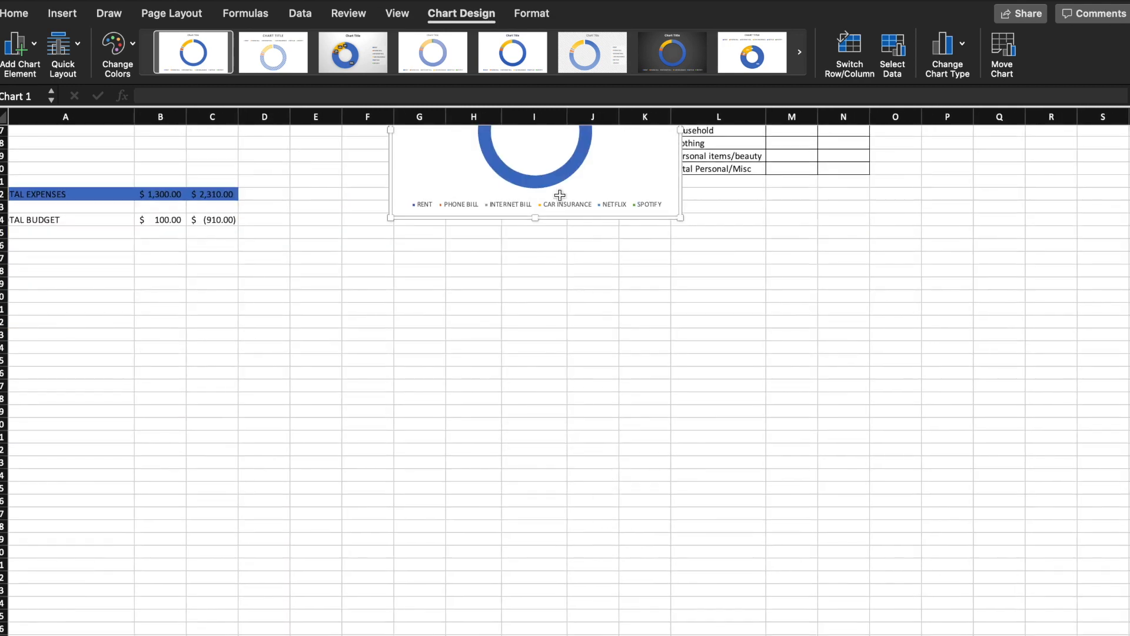
Step: Move the doughnut chart into the empty area below the total expenses row, beside the total budget, and select its title
scroll(533, 257, "up", 10)
left_click_drag(533, 299, 461, 422)
left_click_drag(518, 369, 348, 499)
right_click(534, 328)
key("Escape")
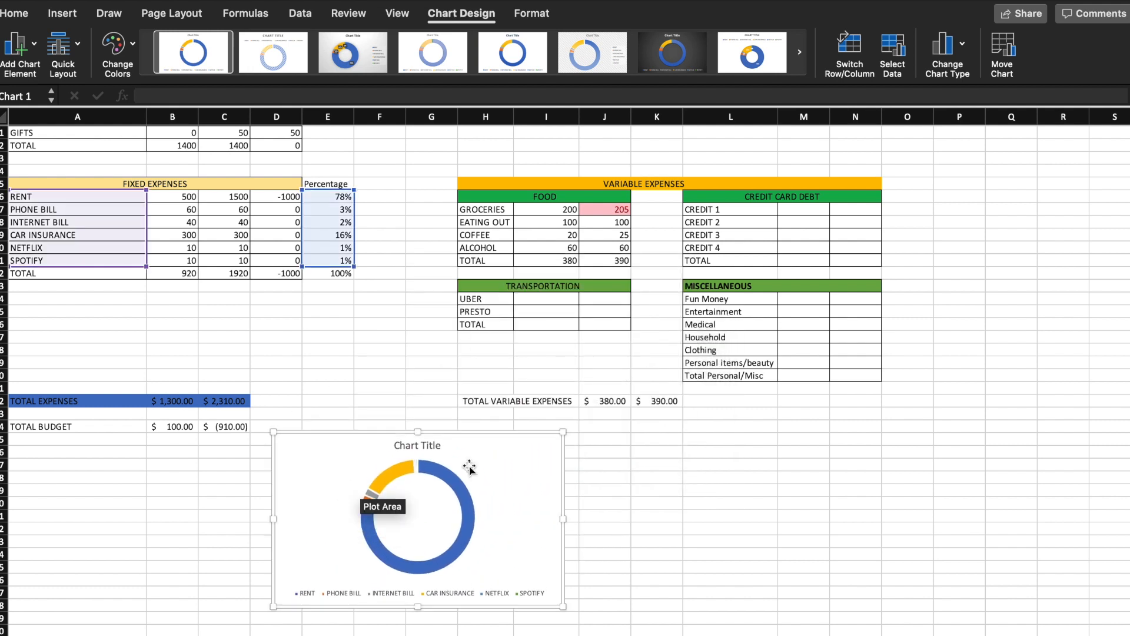
left_click(436, 446)
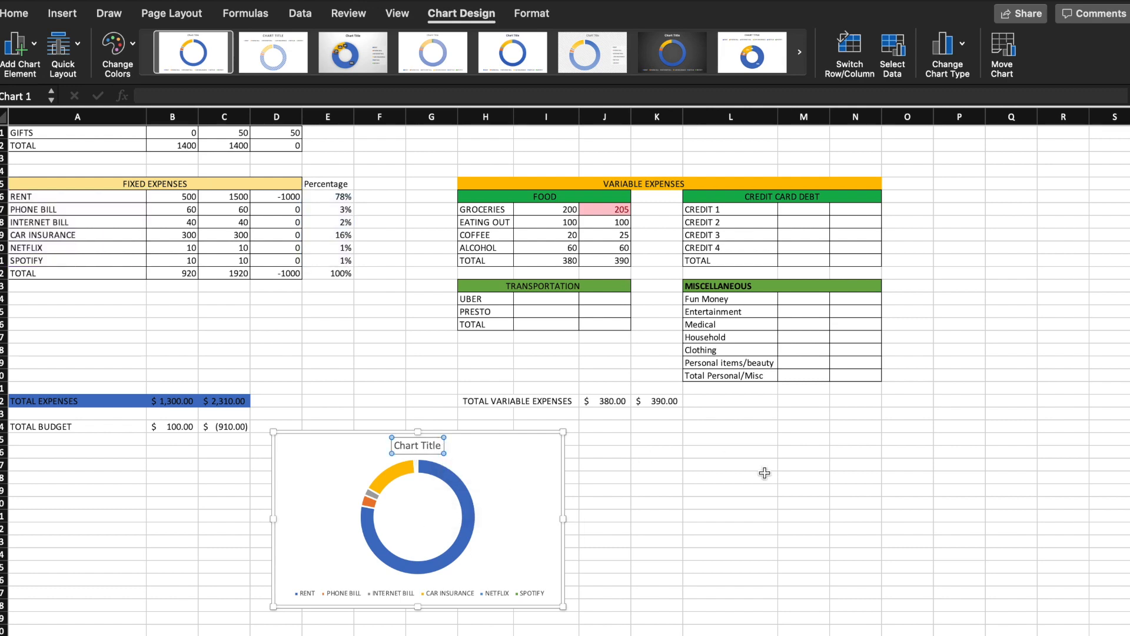
Step: Try the chart layout with the legend above the ring, and apply the one with percentage labels and the legend beside the ring
scroll(389, 524, "up", 3)
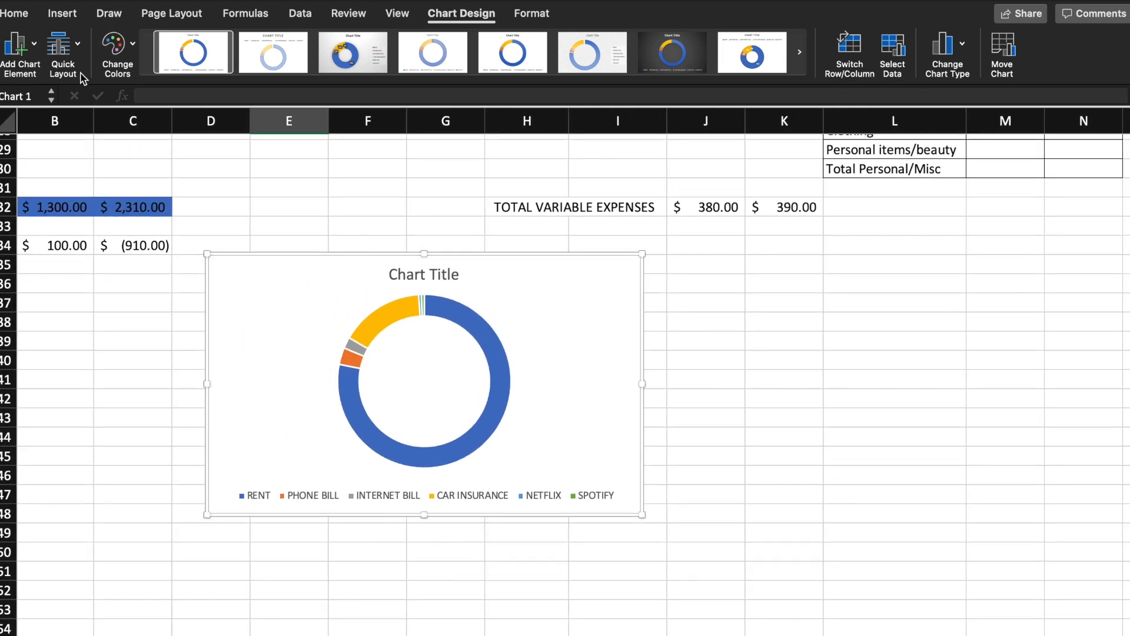
left_click(68, 51)
left_click(172, 109)
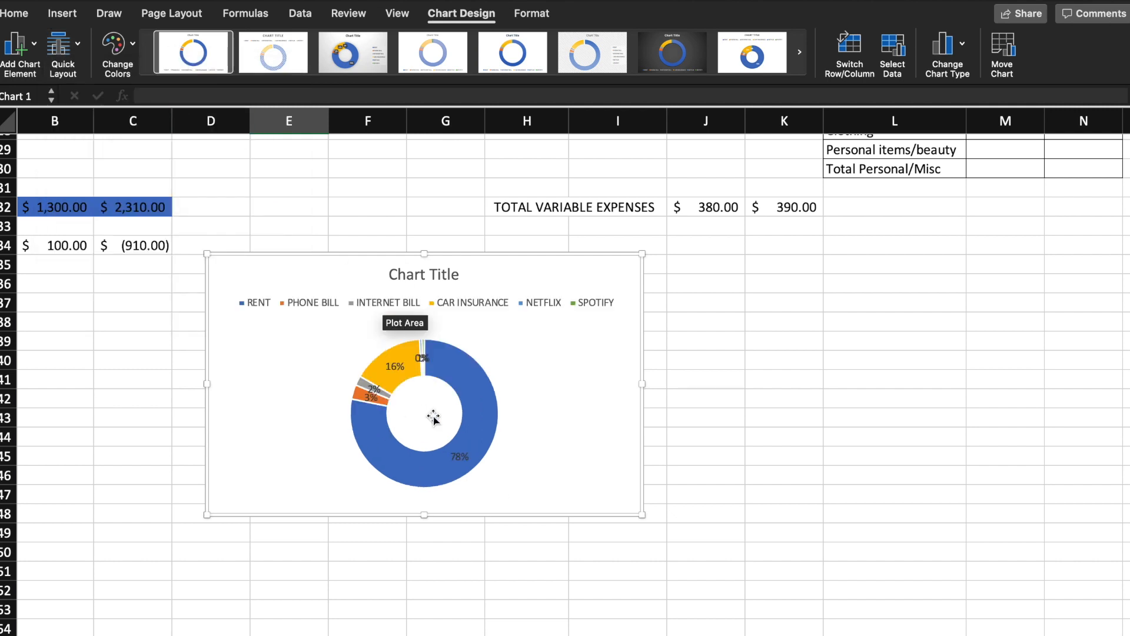
left_click(64, 48)
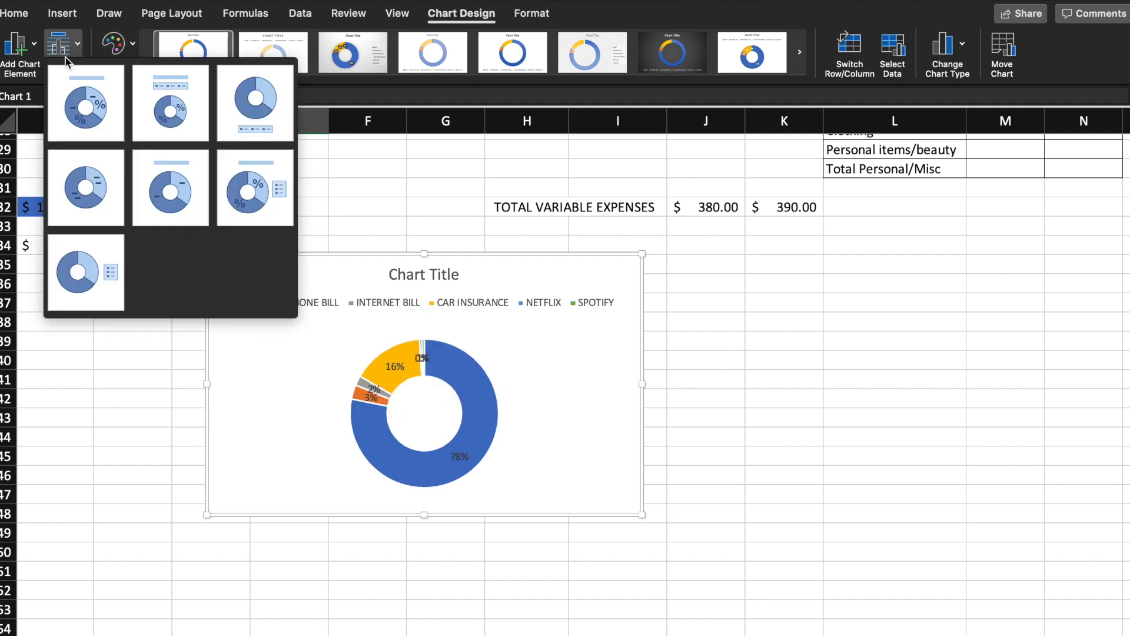
left_click(255, 212)
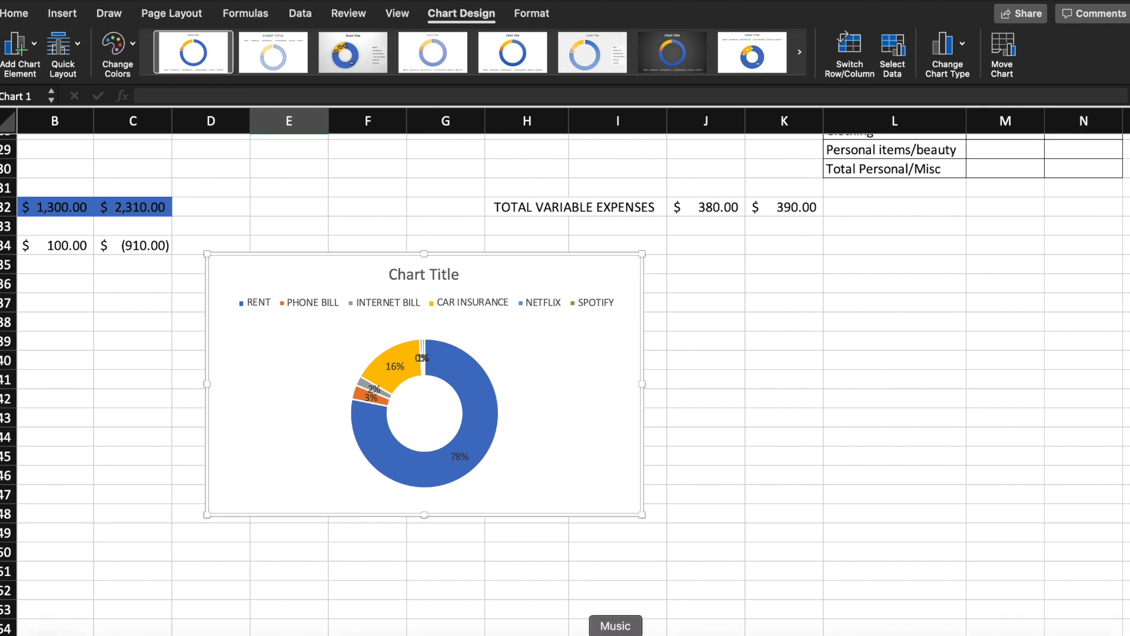
Step: Look over the whole budget sheet with its tables, totals and doughnut chart, and deselect the chart
scroll(701, 397, "up", 3)
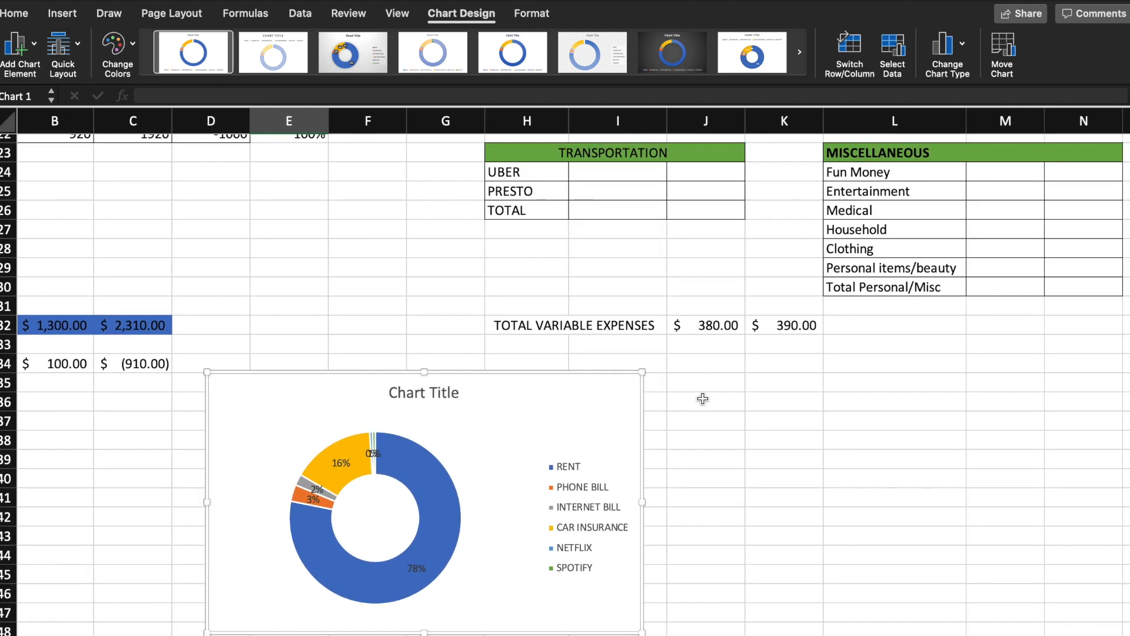
scroll(702, 398, "down", 5)
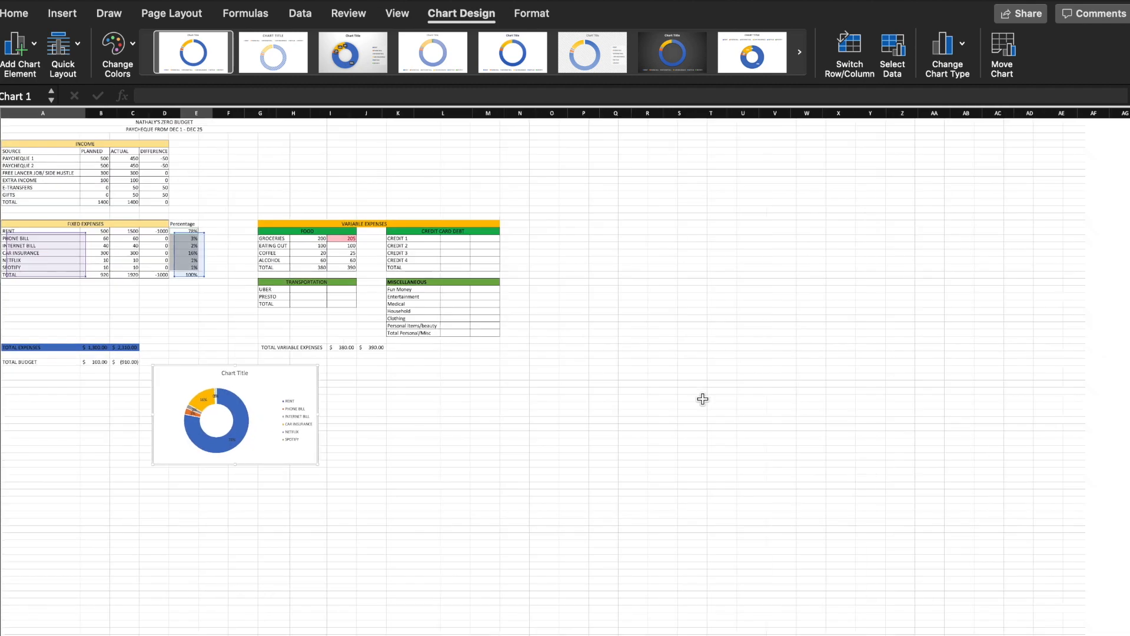
scroll(704, 404, "up", 5)
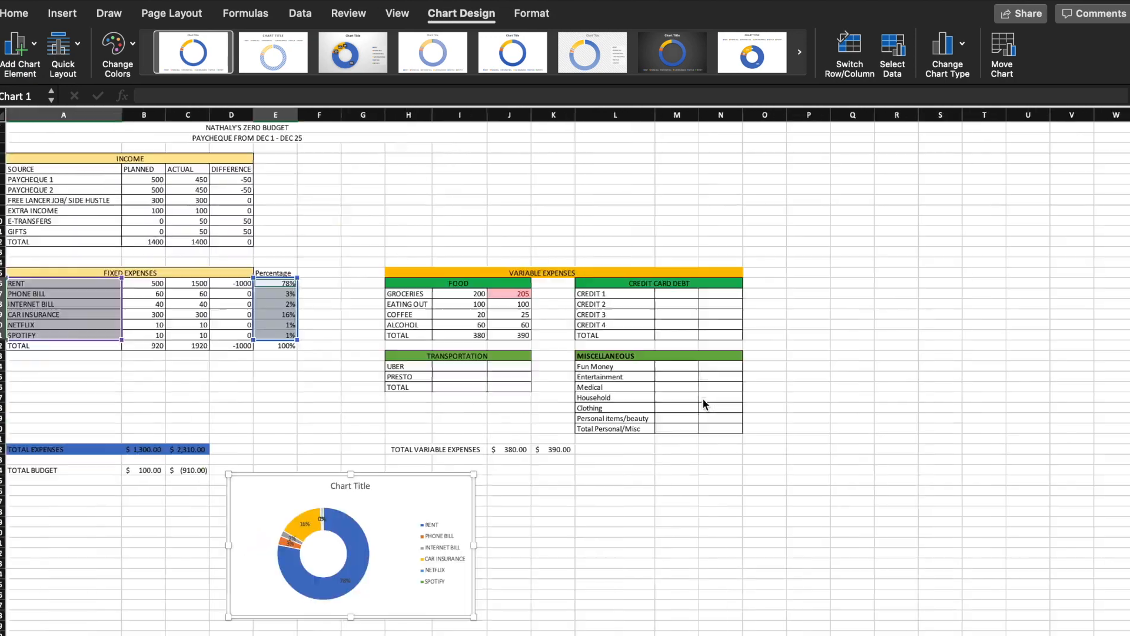
scroll(704, 404, "down", 2)
scroll(704, 404, "up", 1)
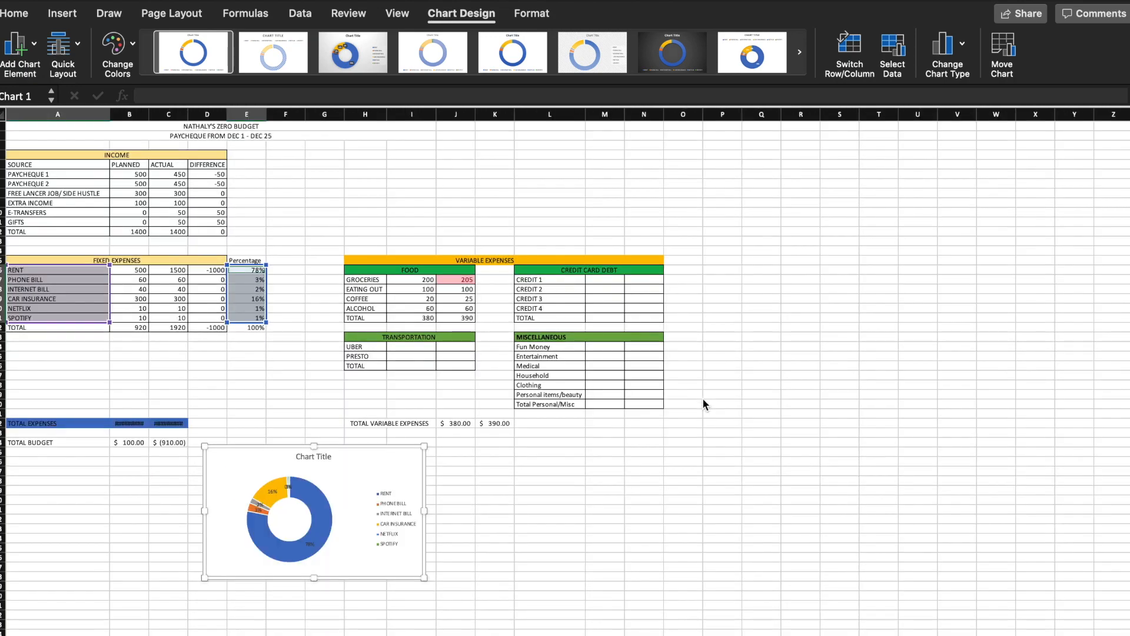
left_click(683, 396)
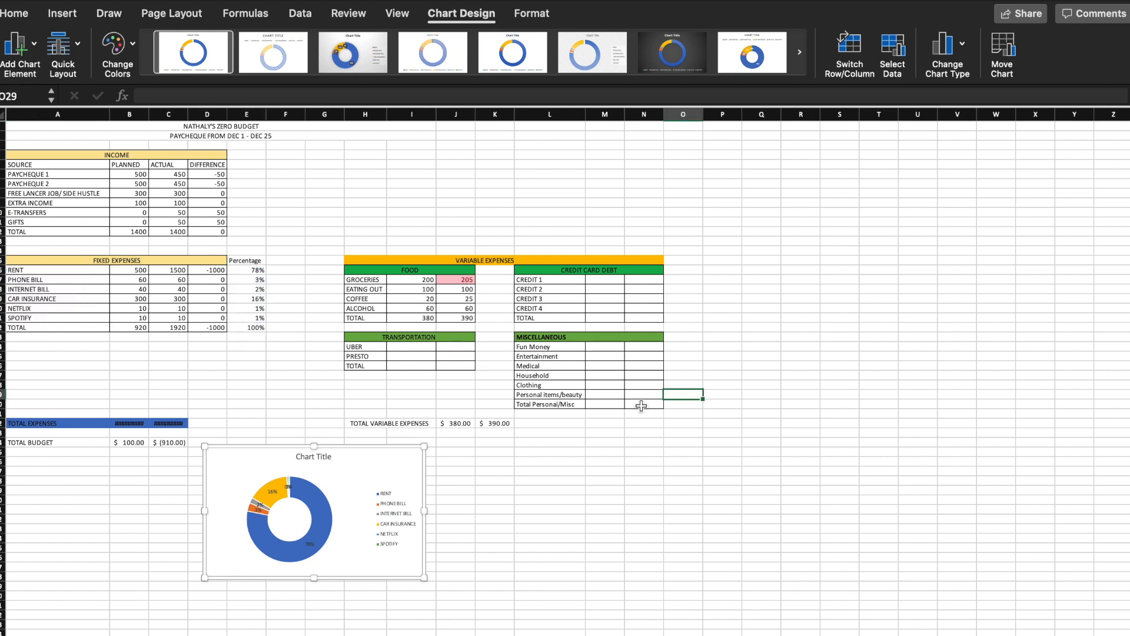
left_click(677, 520)
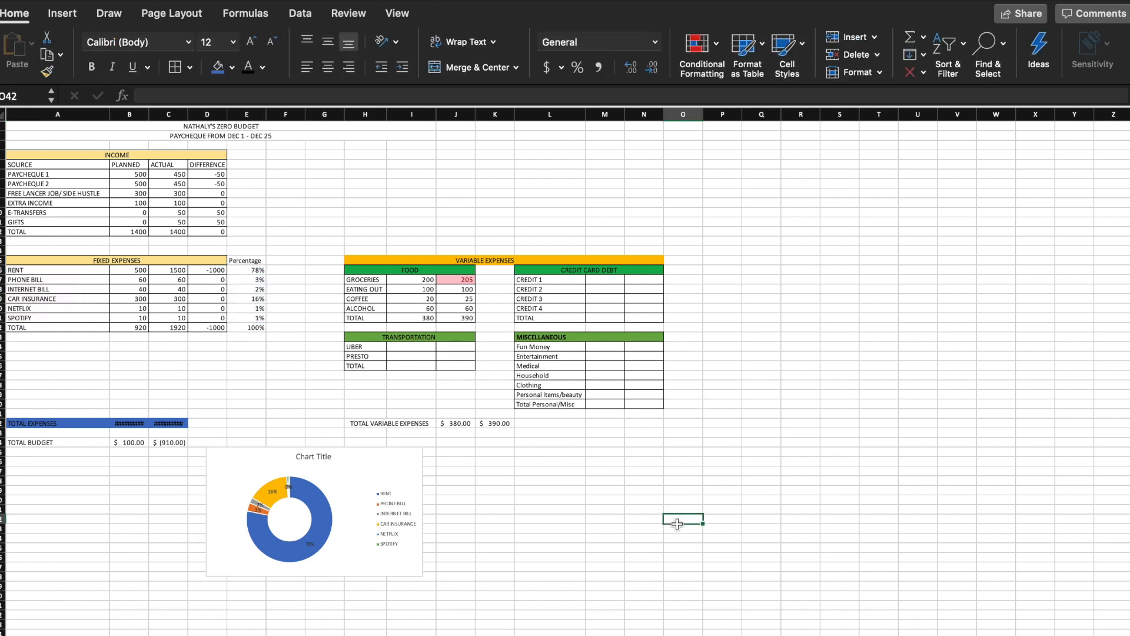